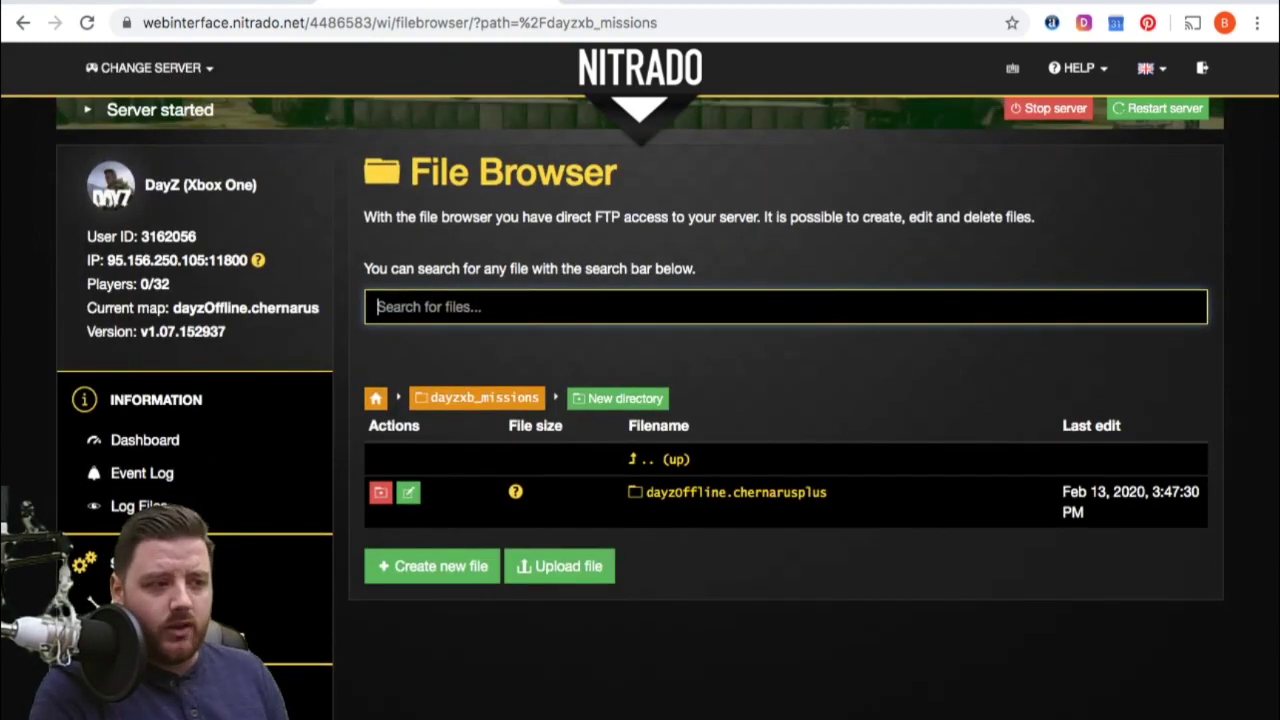
Go up from the dayzxb_missions folder to the server's root directory and highlight the restart.log file name
scroll(640, 400, down, 3)
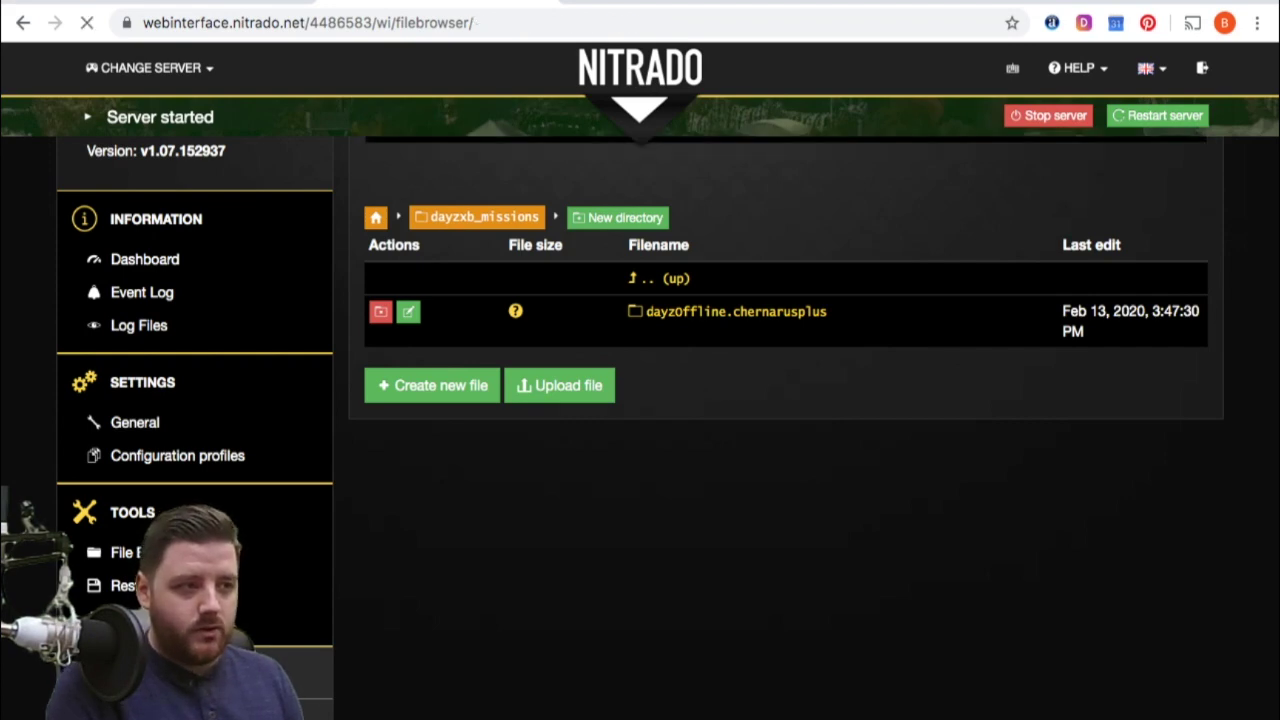
scroll(700, 490, down, 1)
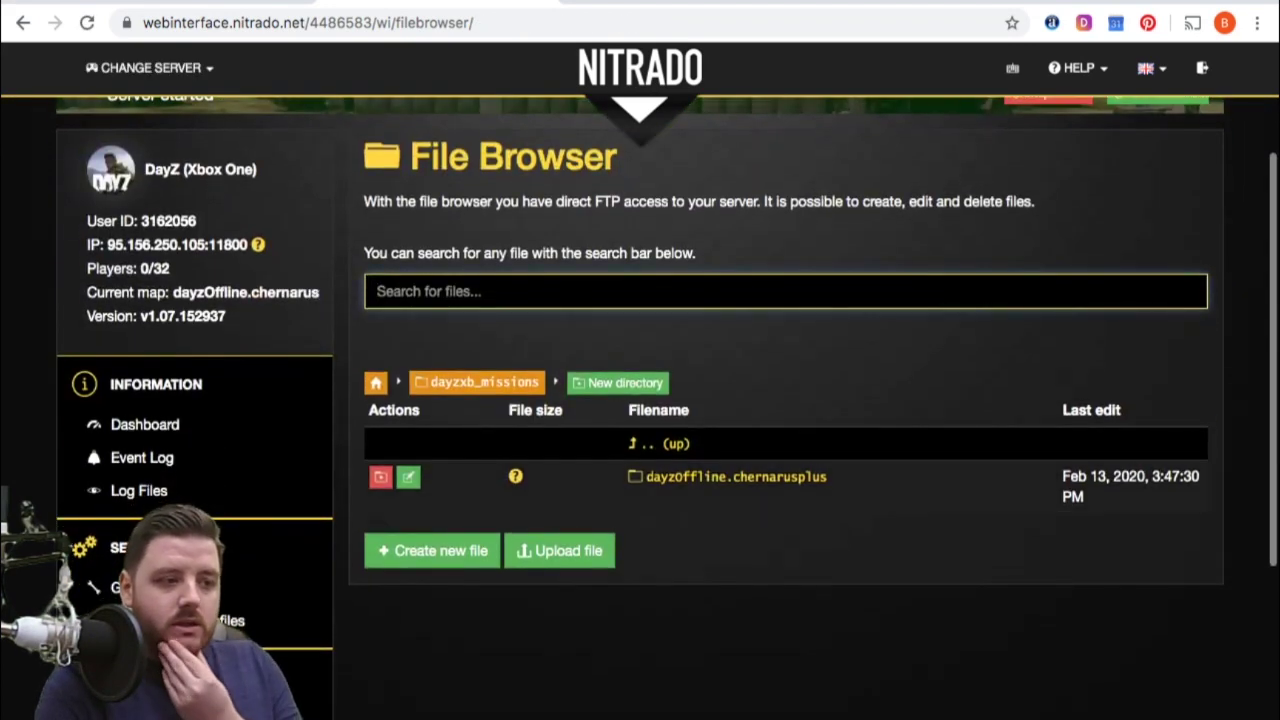
click(661, 444)
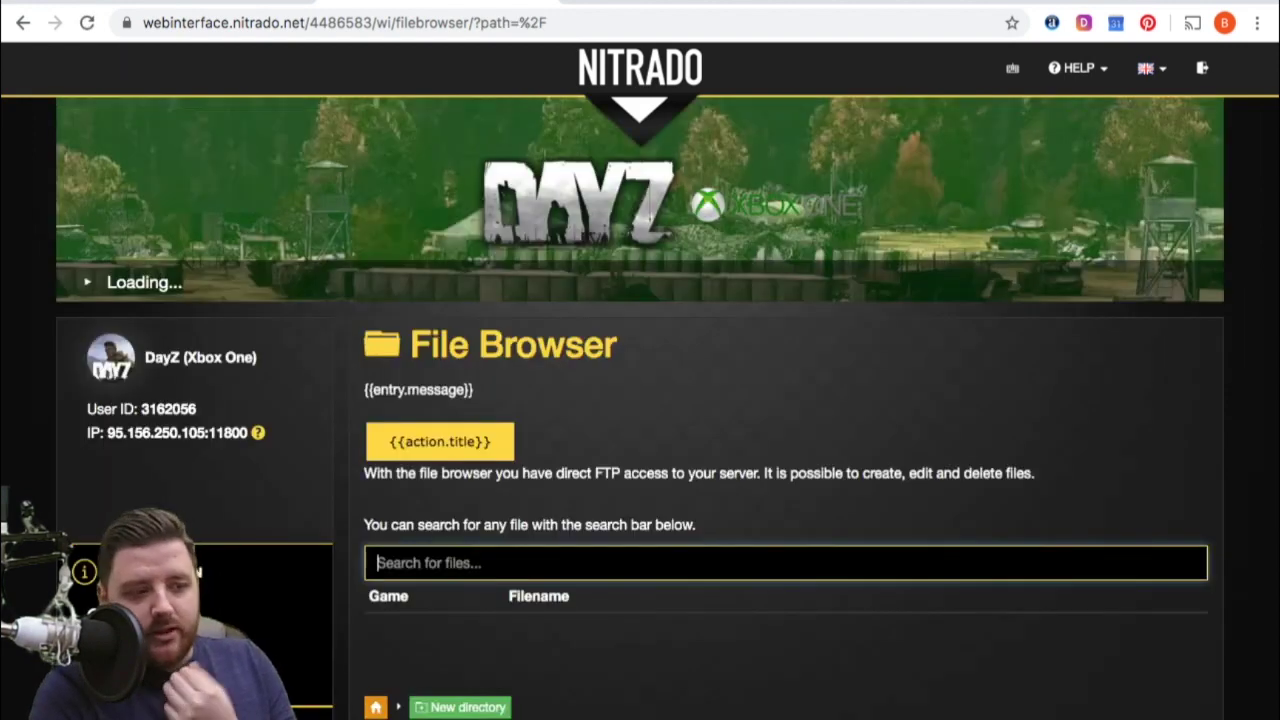
scroll(661, 444, down, 3)
scroll(640, 400, up, 1)
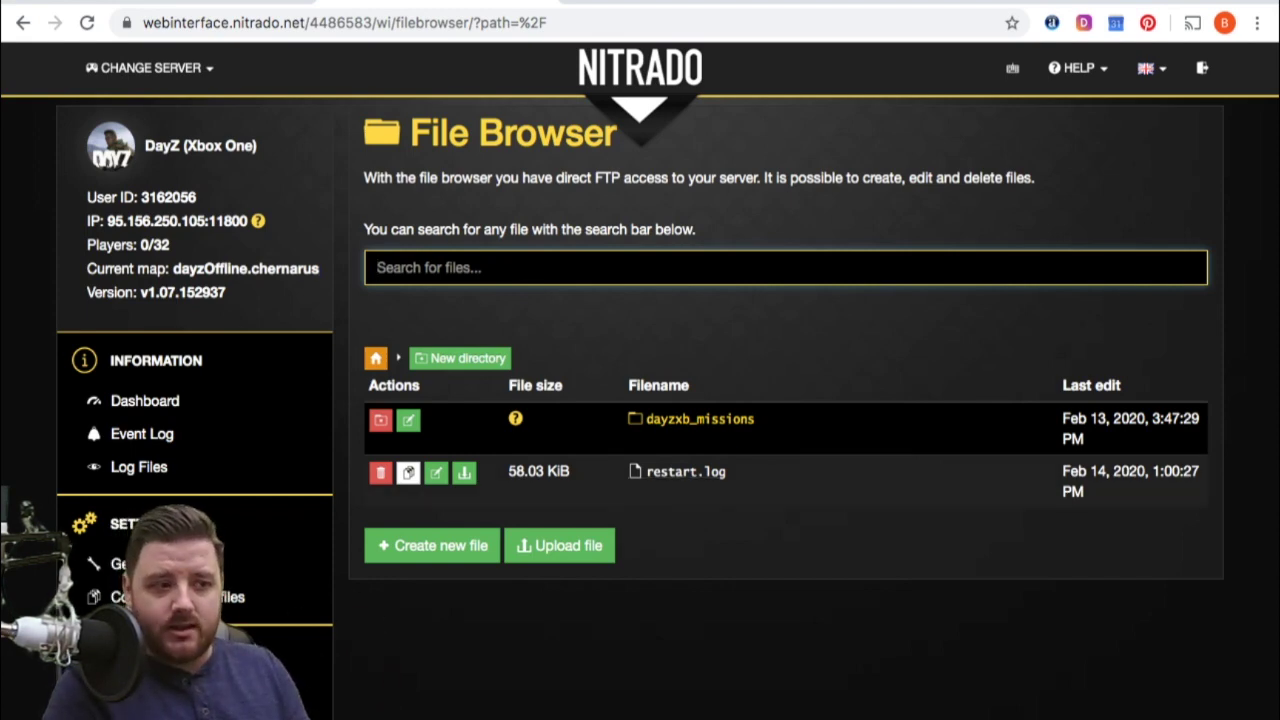
drag(641, 472, 729, 472)
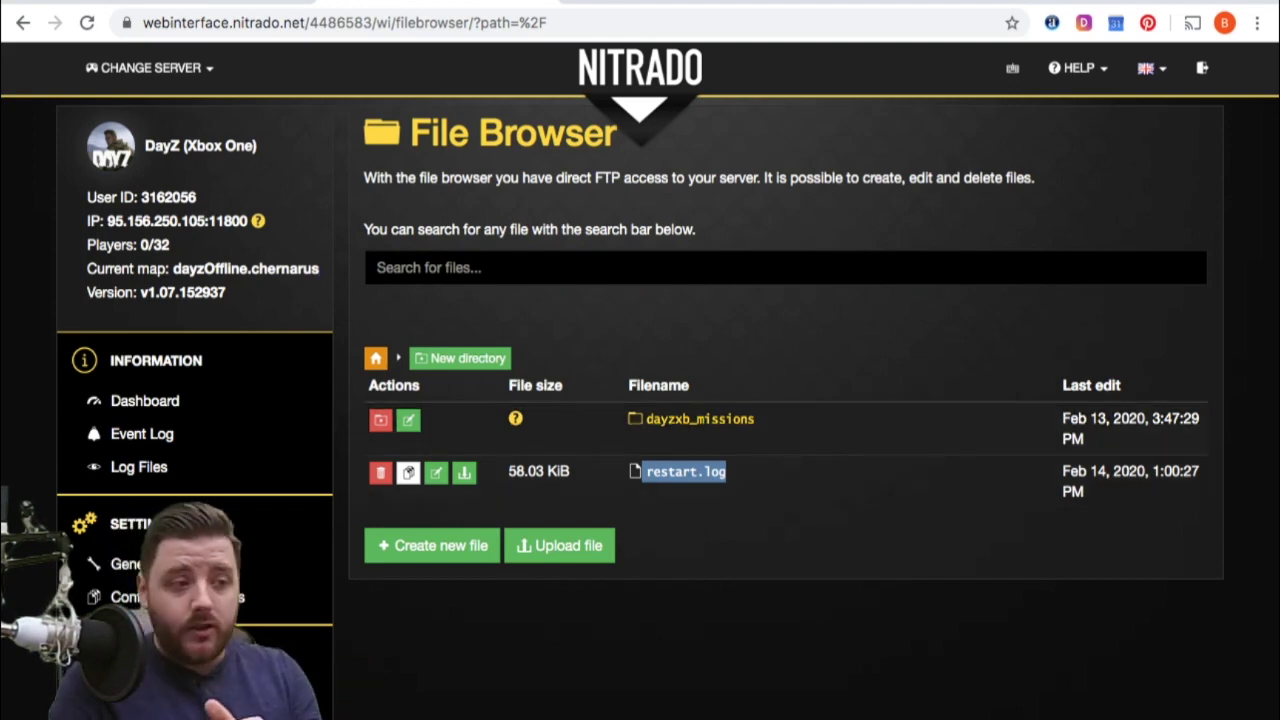
Open the dayzOffline.chernarusplus folder inside dayzxb_missions and look through its list of files
click(700, 419)
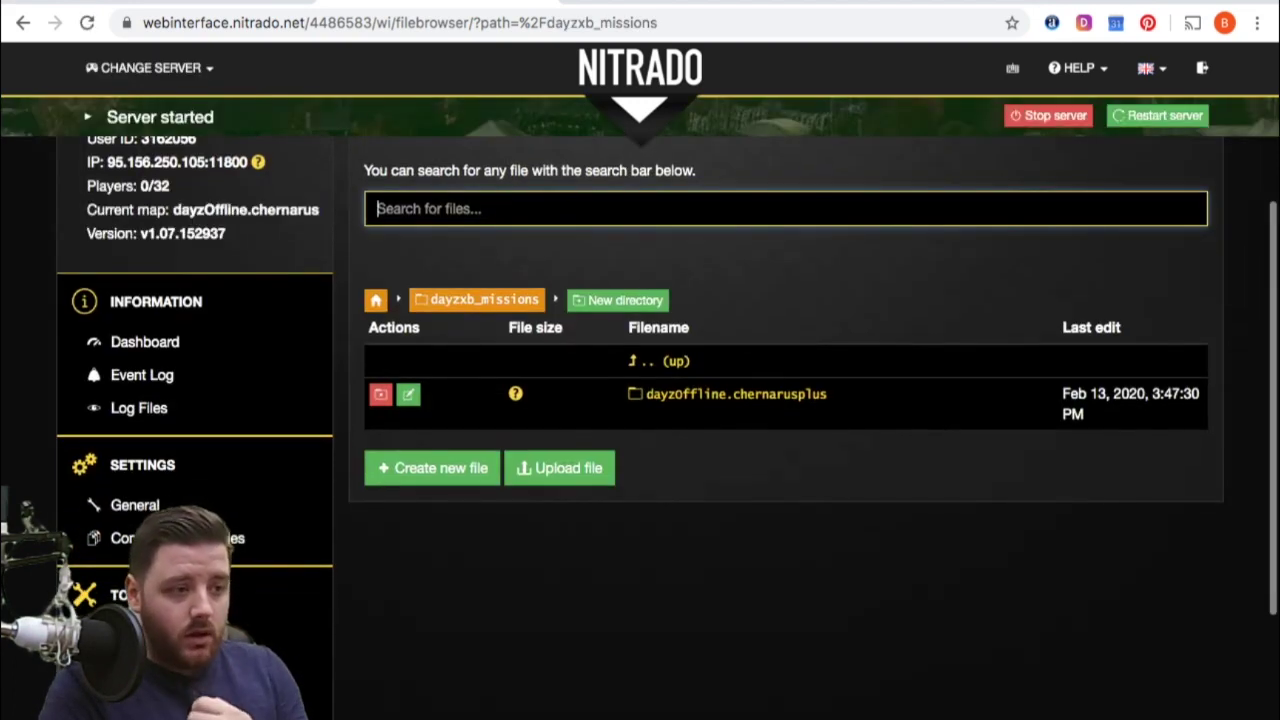
click(736, 394)
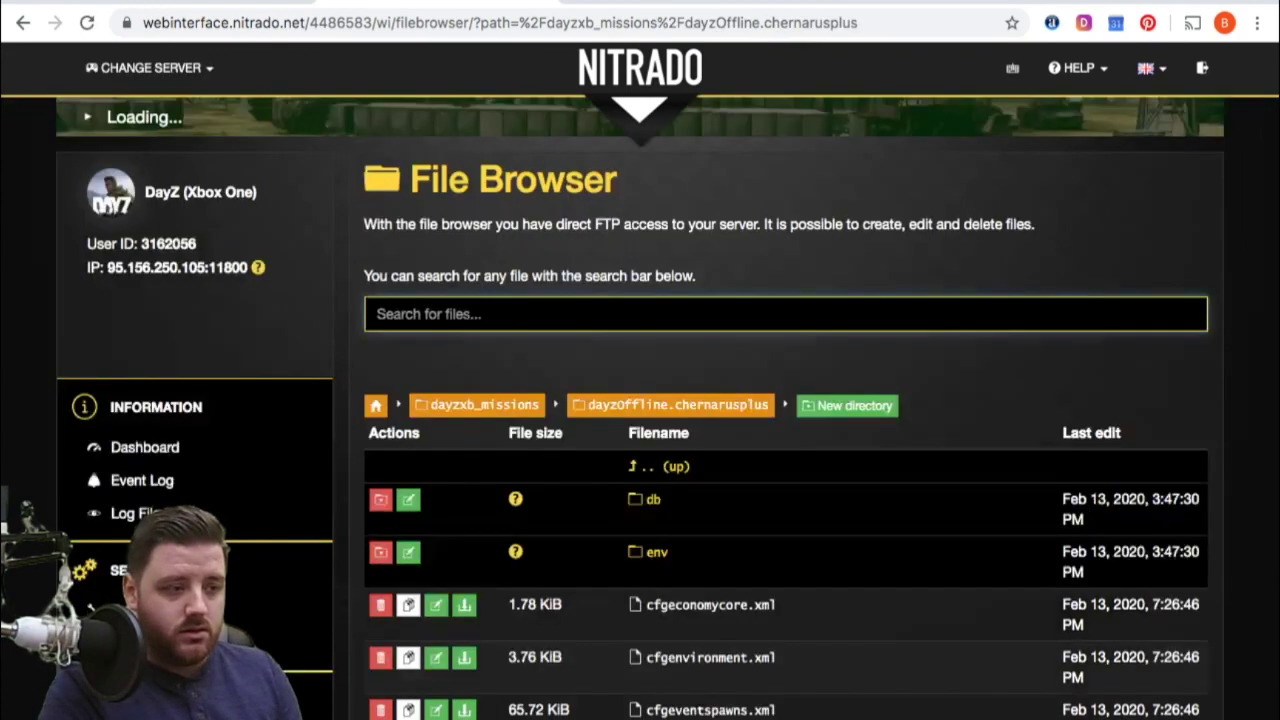
scroll(785, 430, down, 5)
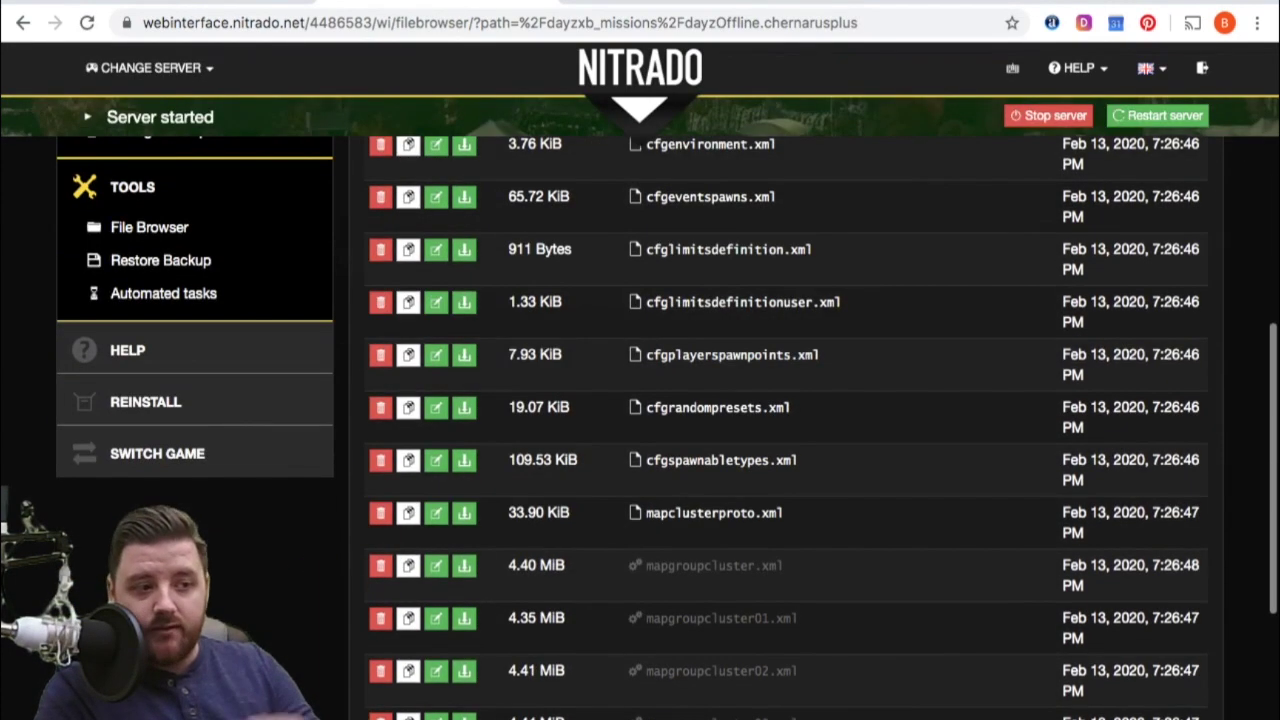
scroll(785, 430, down, 3)
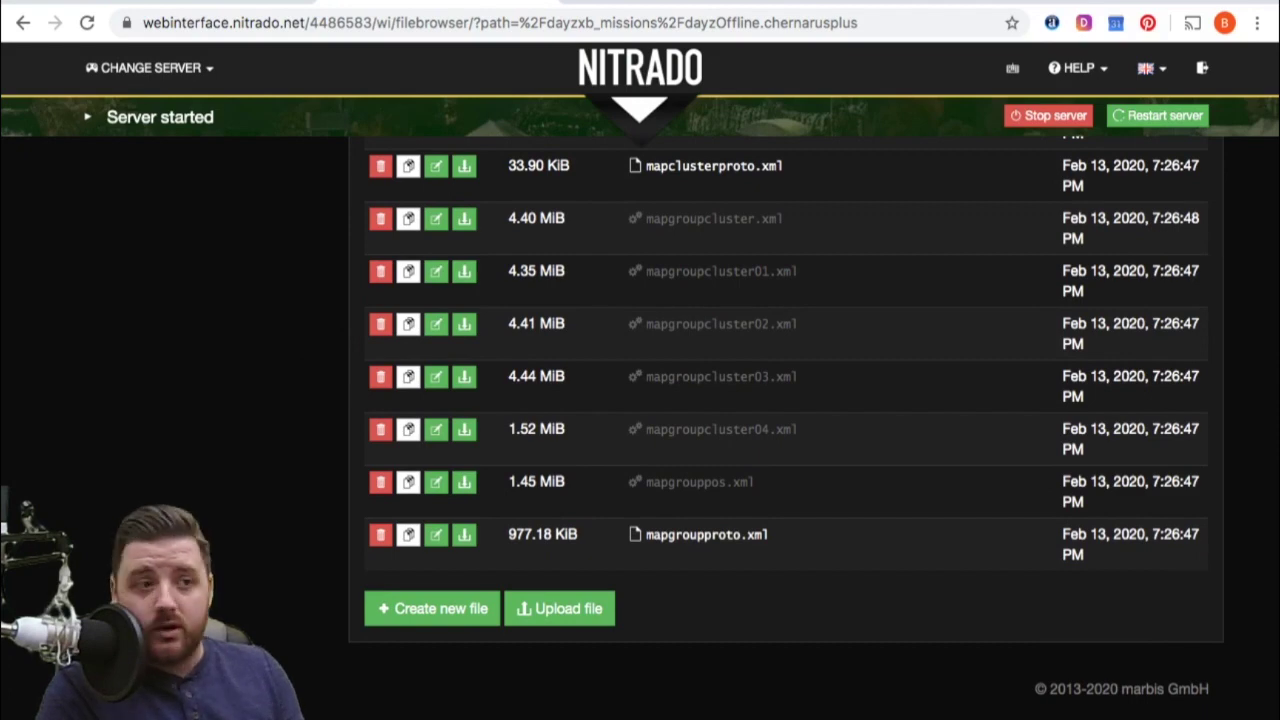
scroll(785, 430, up, 3)
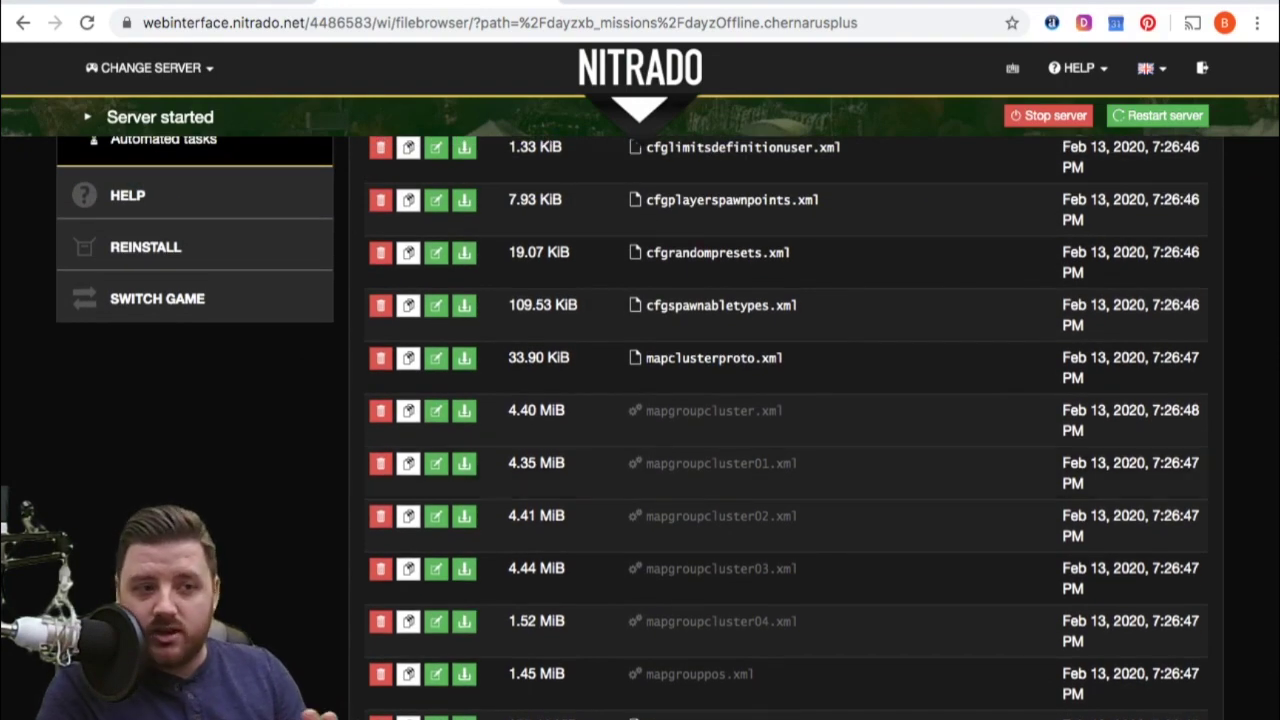
scroll(785, 430, up, 5)
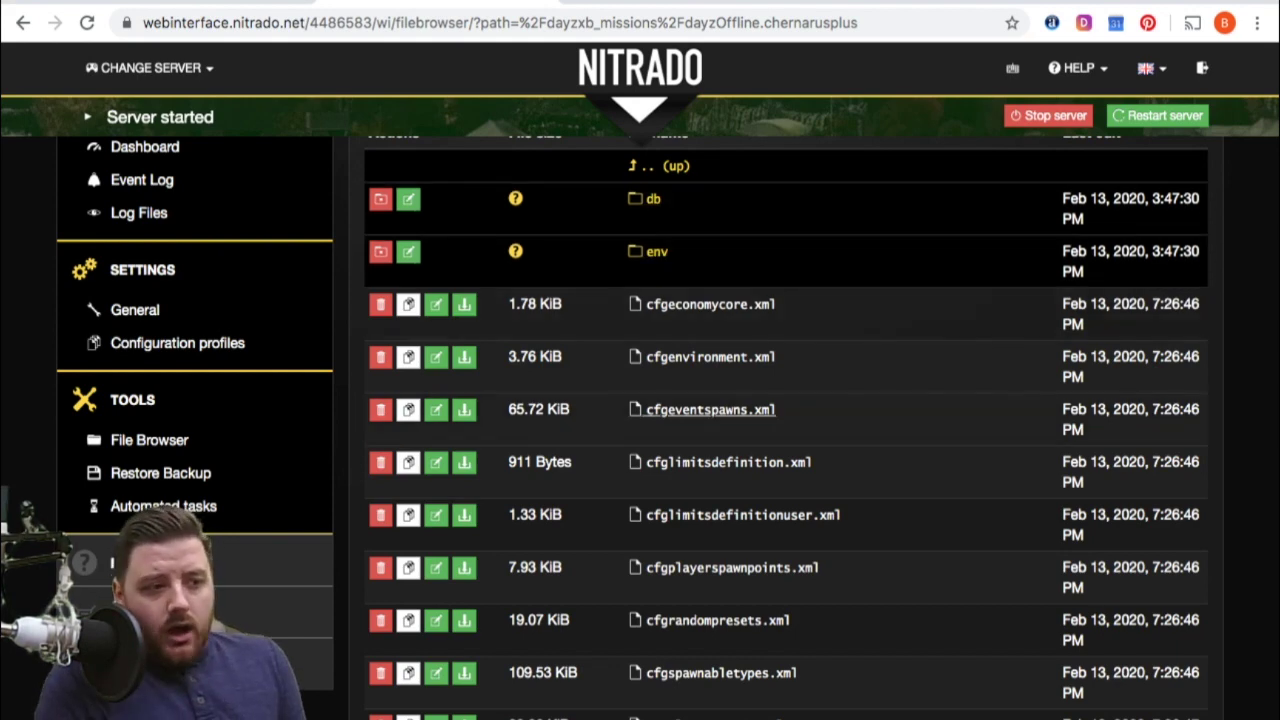
Open cfgeventspawns.xml for editing and highlight the VehicleCivilianSedan event name at the start of the file
click(710, 409)
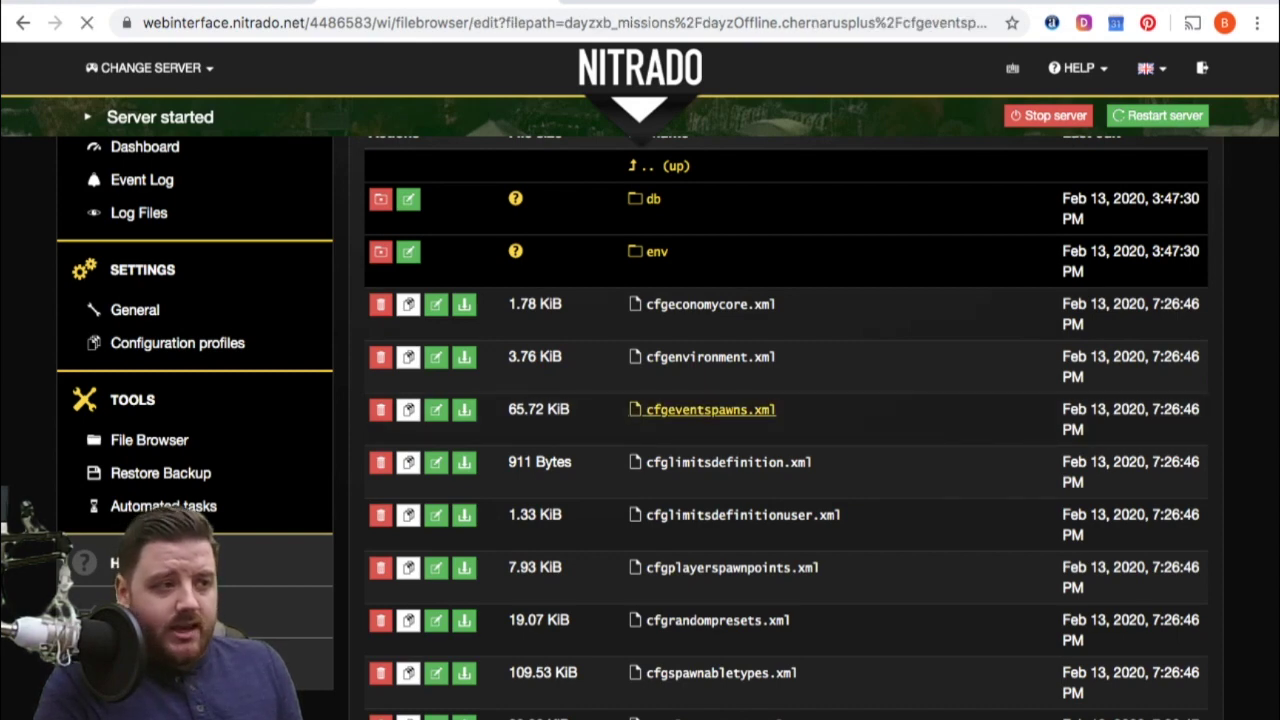
scroll(640, 408, down, 4)
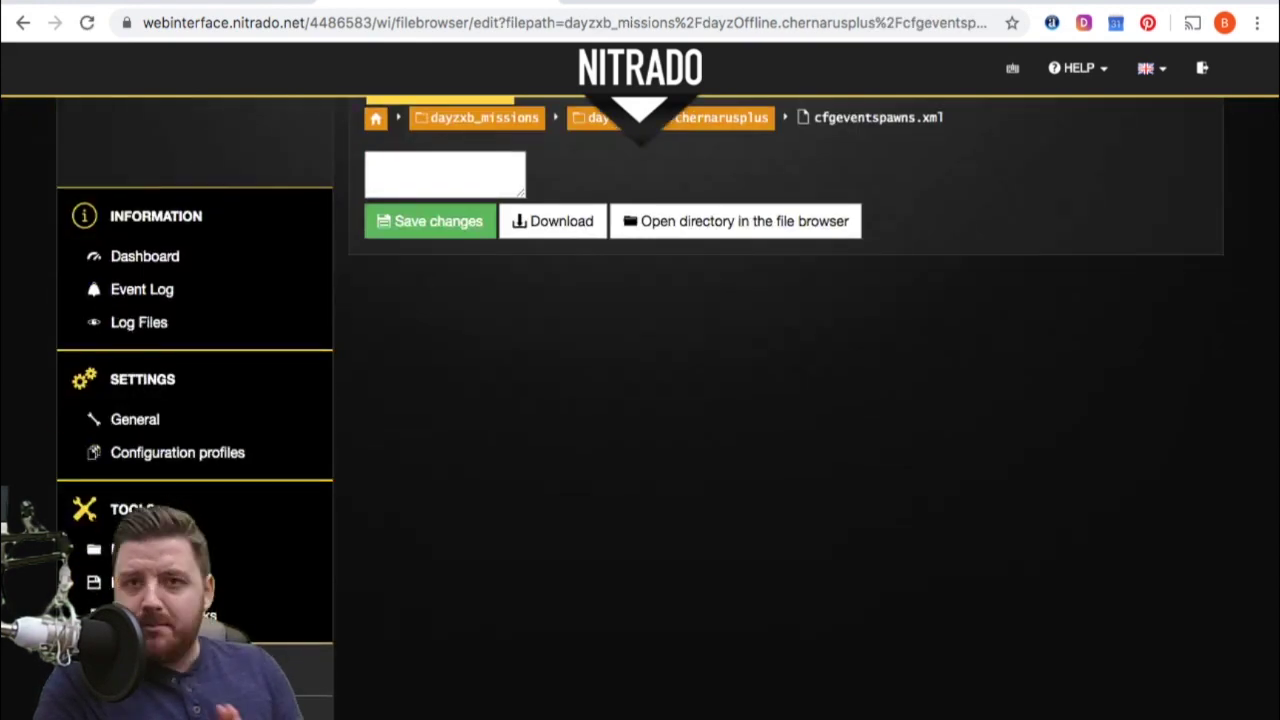
scroll(786, 333, down, 5)
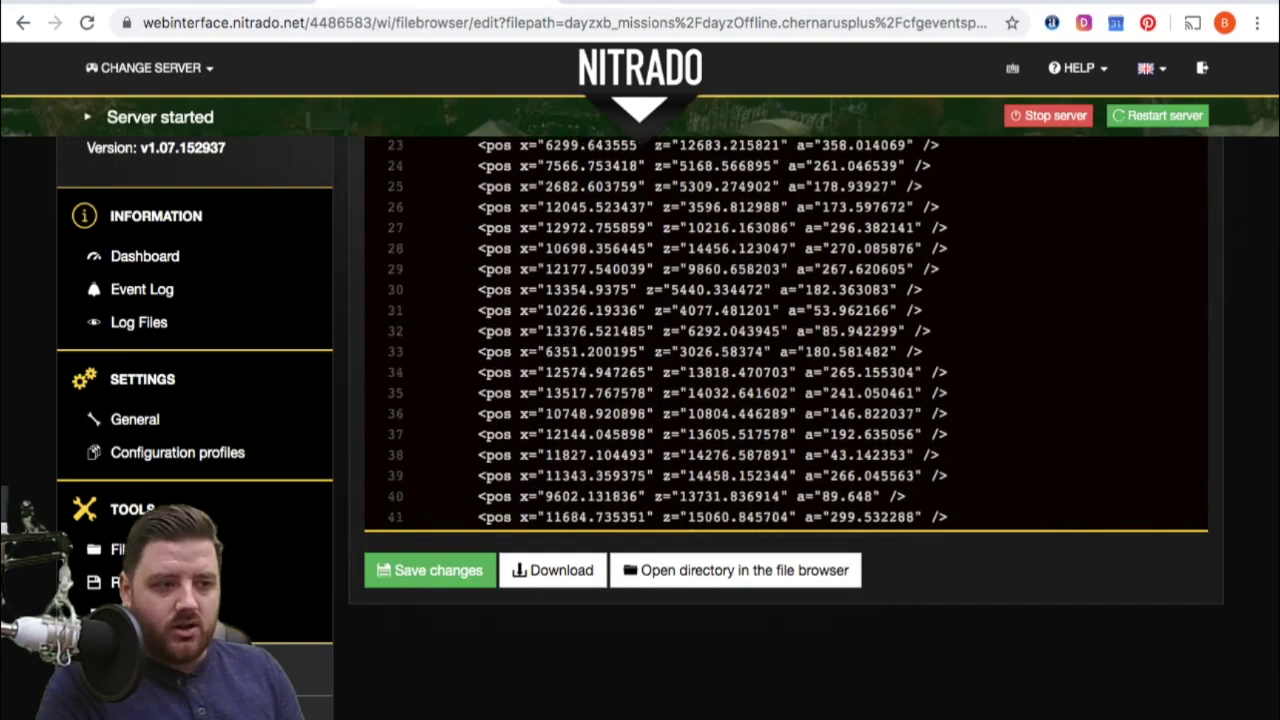
scroll(786, 333, up, 7)
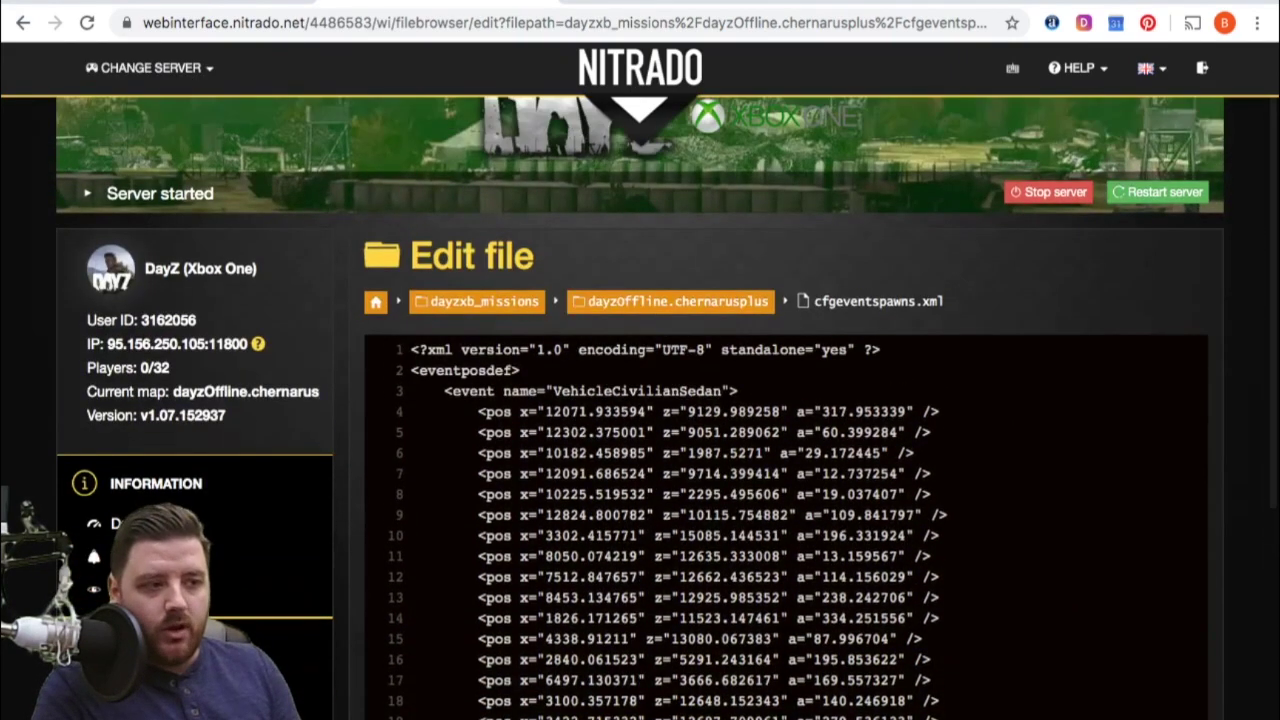
drag(568, 391, 720, 391)
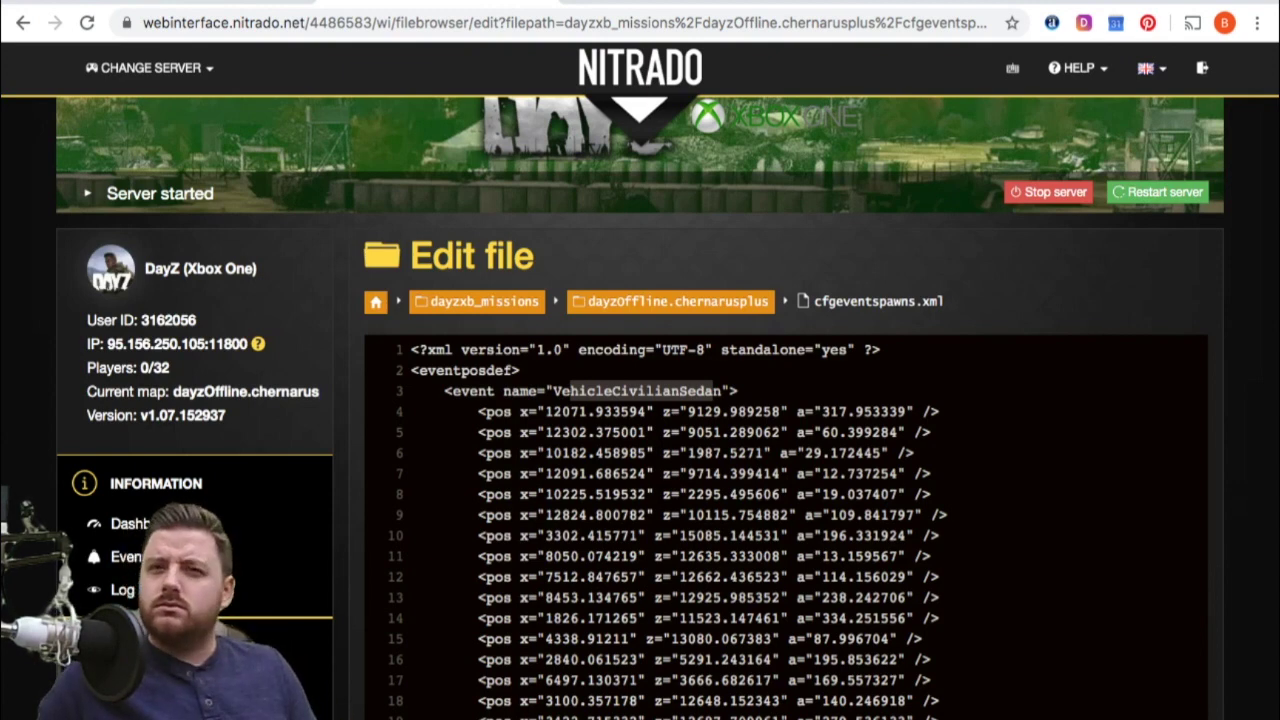
Examine the spawn position entries of the vehicle events in cfgeventspawns.xml, from VehicleCivilianSedan through VehicleSedan02 and beyond
scroll(785, 530, down, 4)
scroll(785, 530, up, 4)
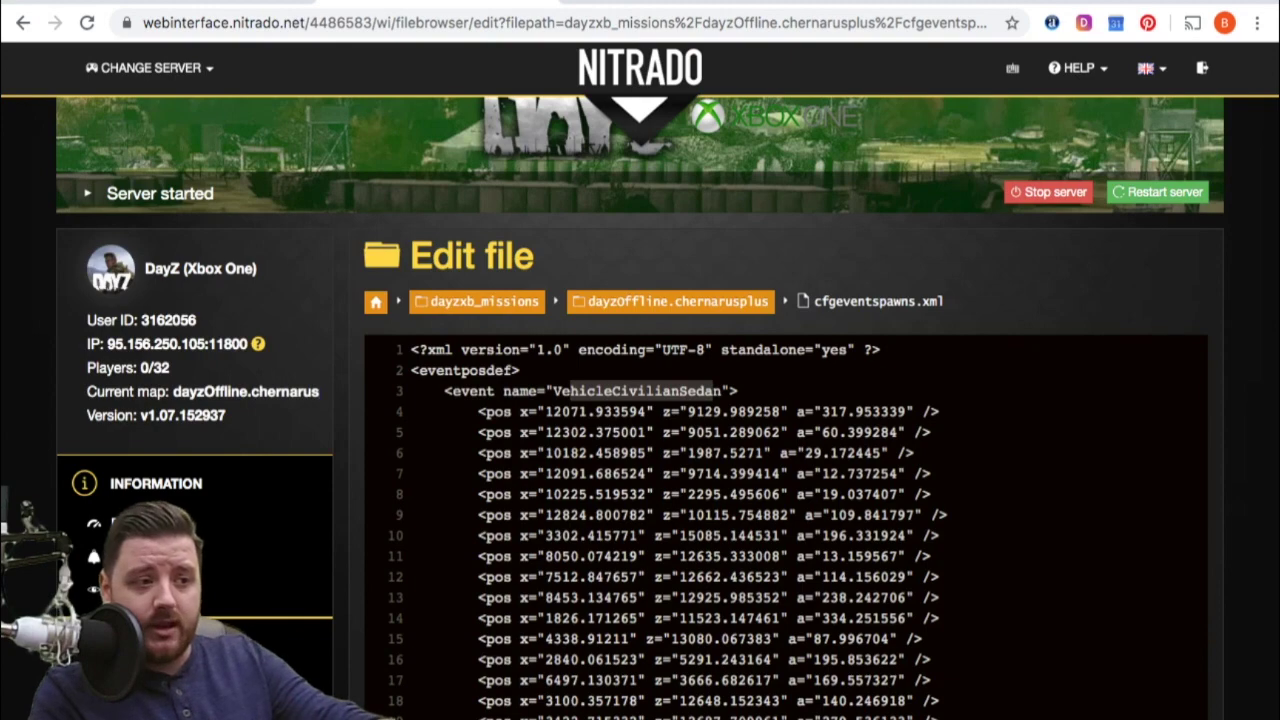
scroll(785, 530, down, 9)
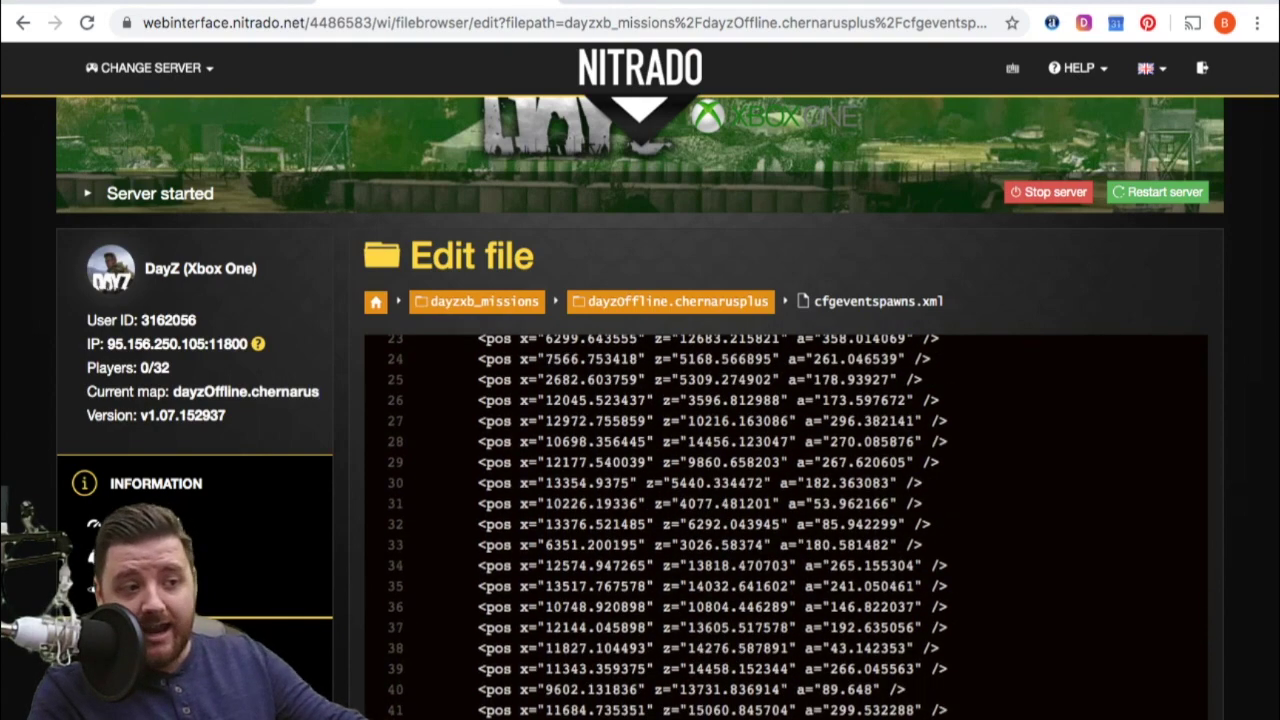
scroll(785, 530, down, 4)
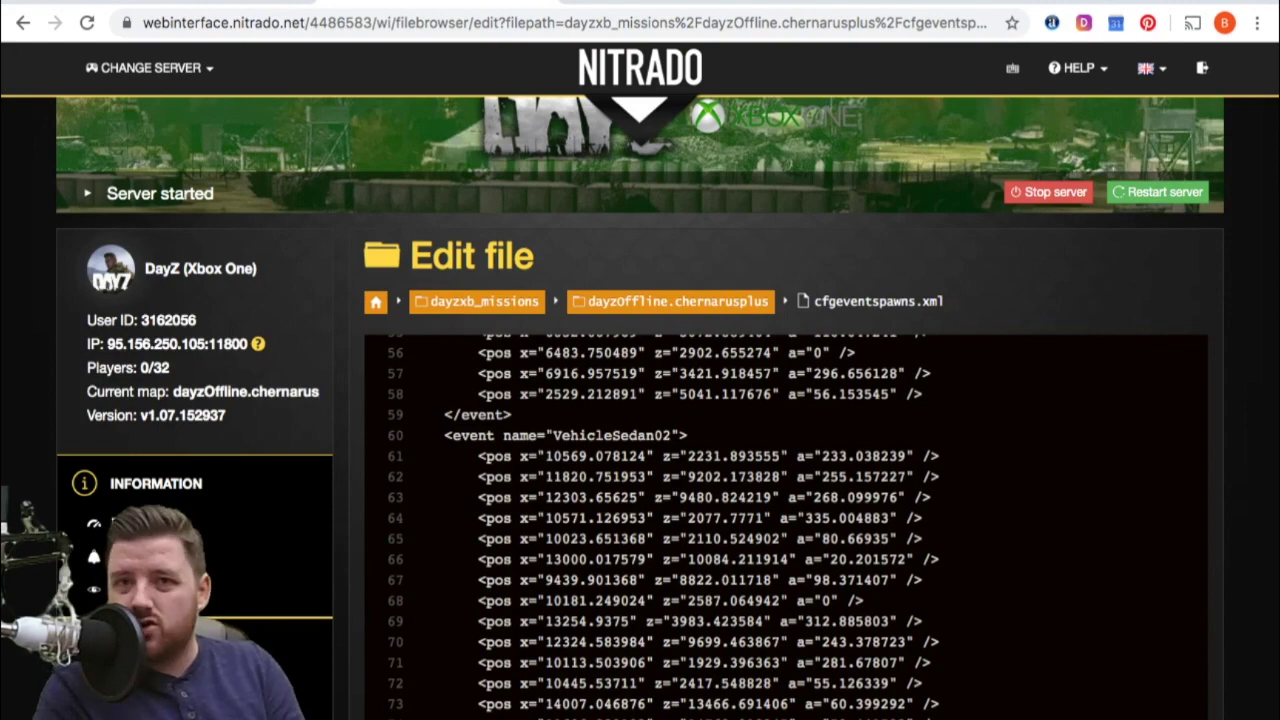
scroll(785, 530, down, 15)
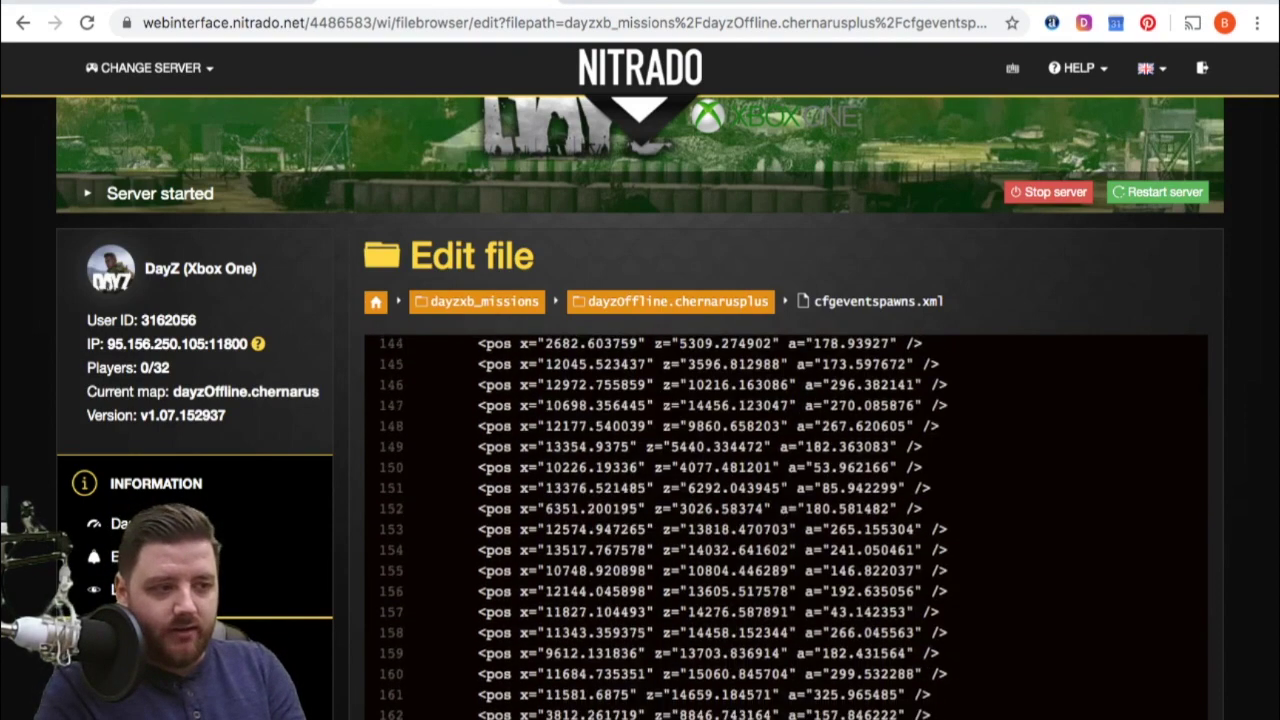
scroll(785, 530, up, 3)
Review the StaticHeliCrash event's zone and position entries in cfgeventspawns.xml and return to the beginning of the file
scroll(785, 530, down, 12)
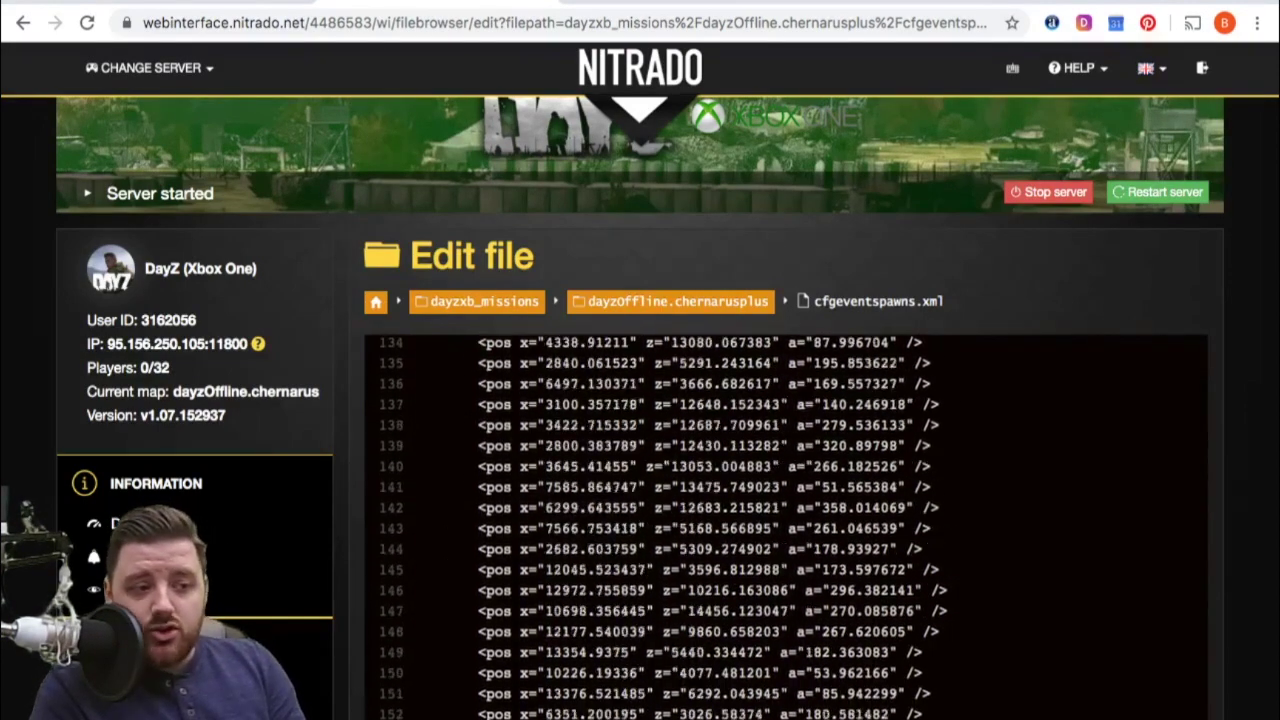
scroll(785, 530, down, 5)
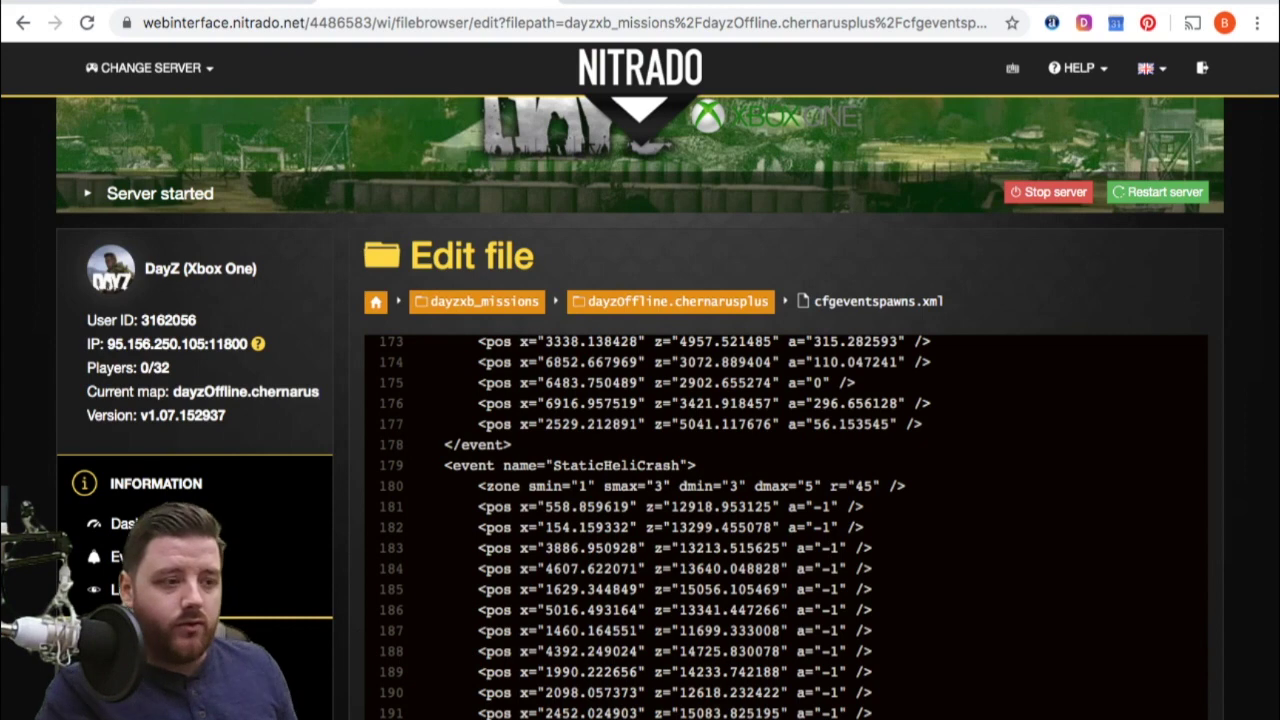
scroll(785, 527, down, 9)
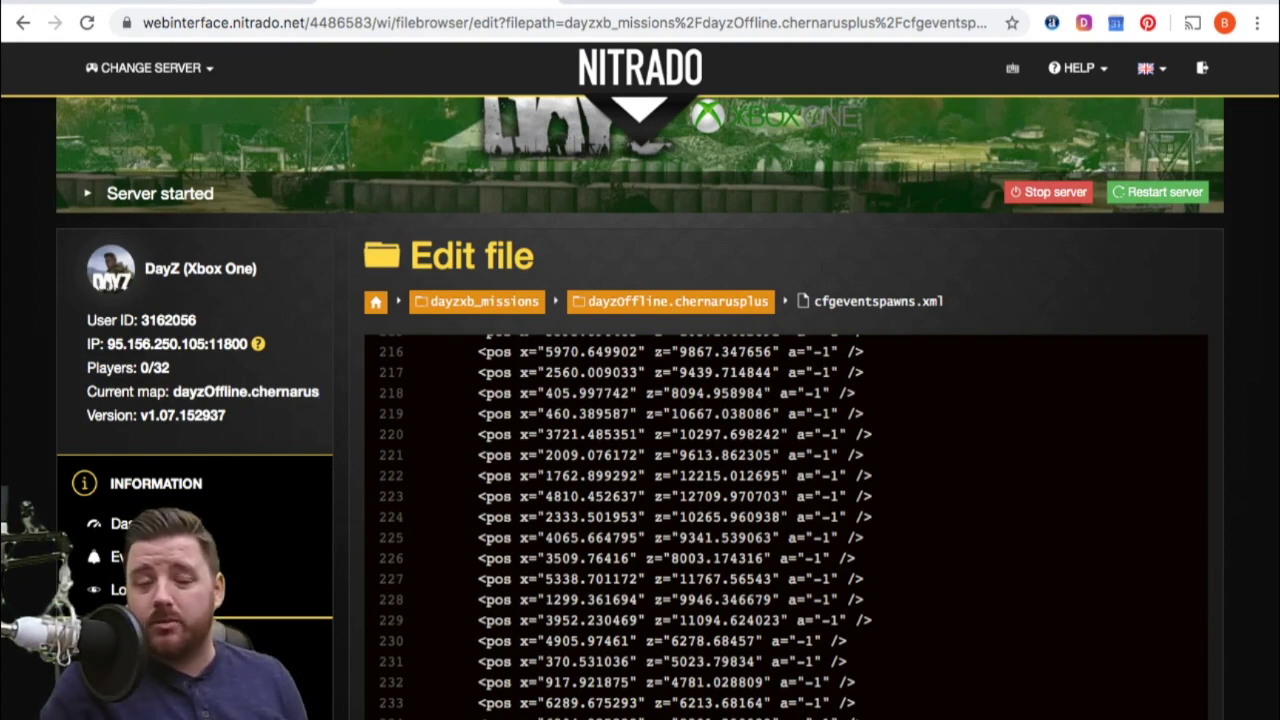
scroll(640, 290, up, 1)
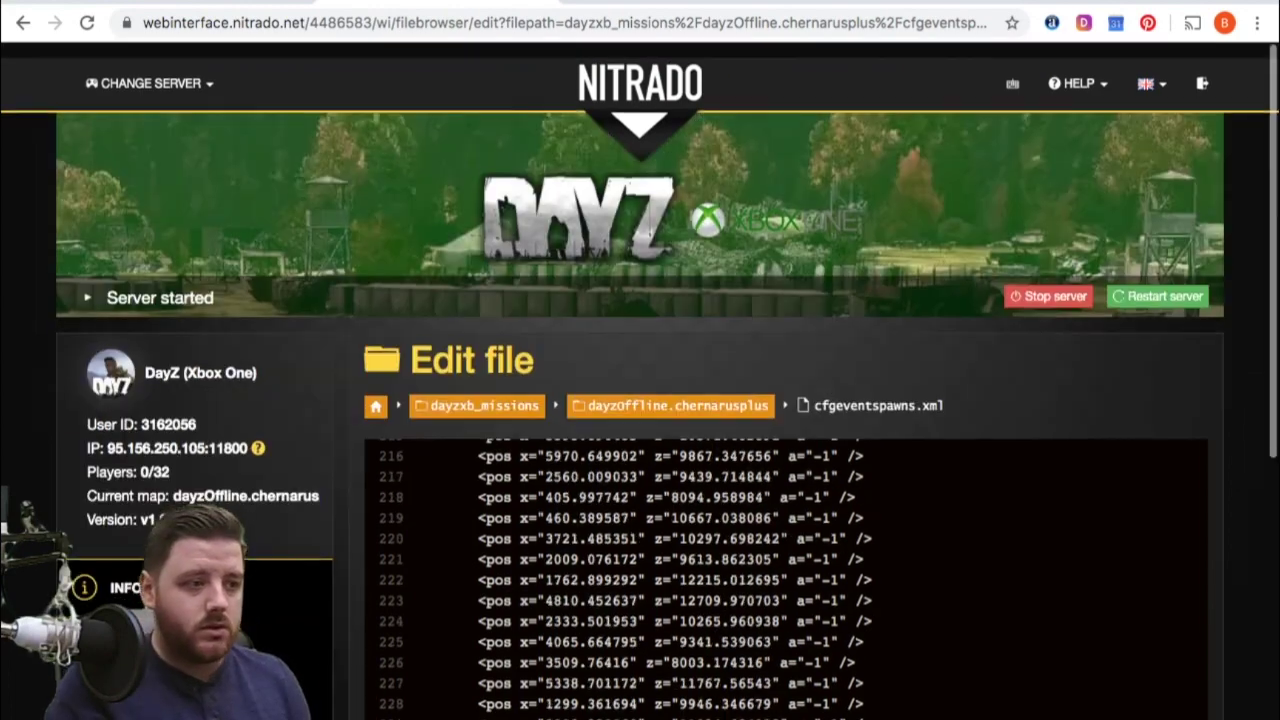
scroll(786, 560, down, 6)
scroll(786, 560, up, 9)
scroll(640, 400, down, 4)
scroll(786, 330, up, 20)
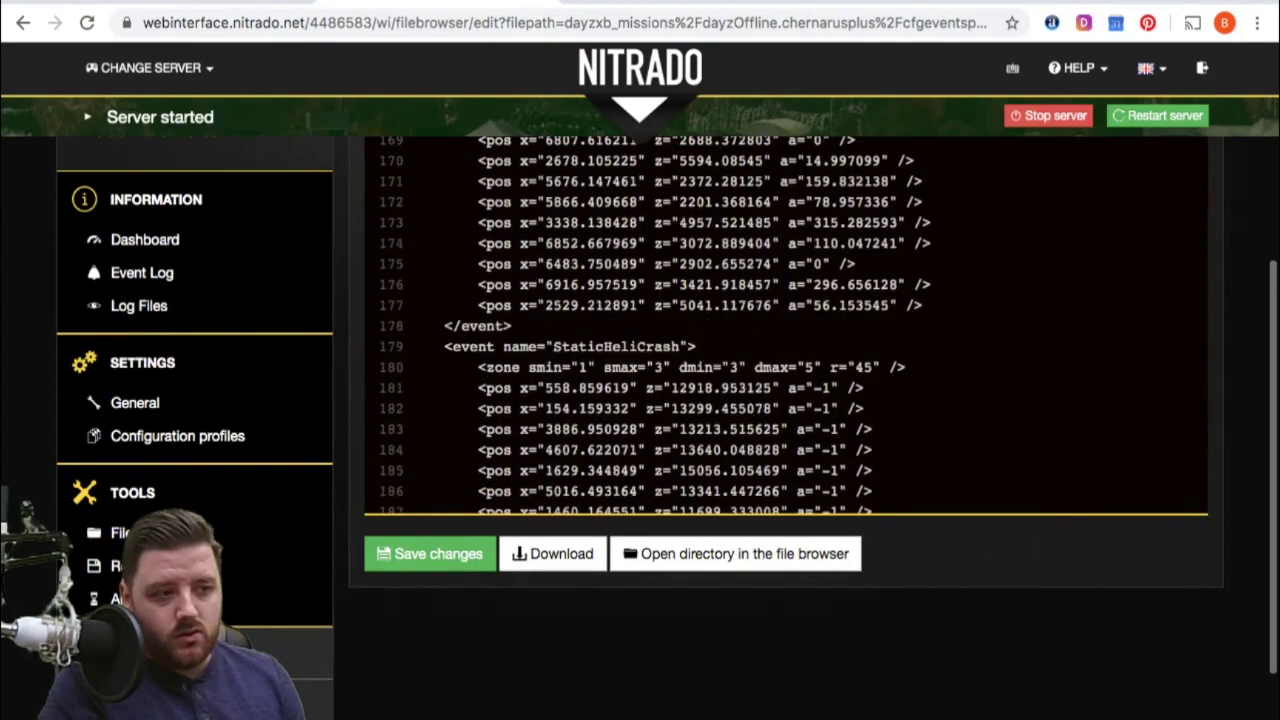
scroll(786, 400, up, 3)
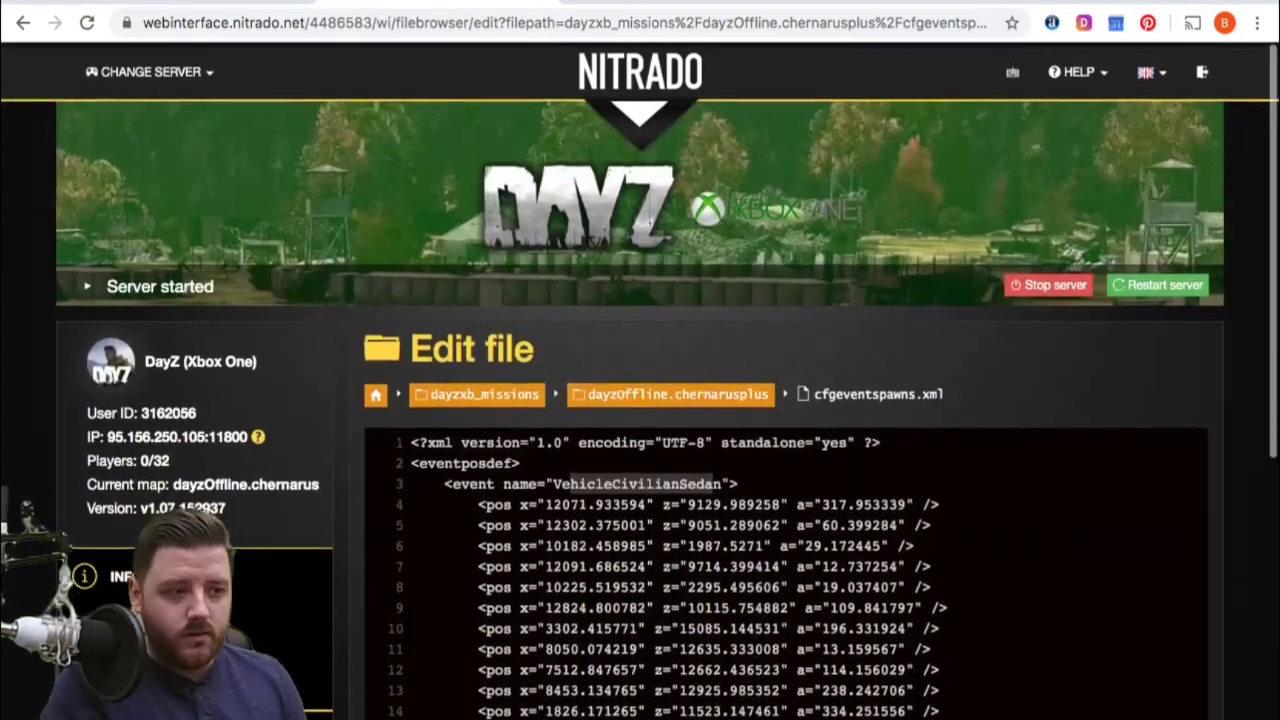
Return to the dayzOffline.chernarusplus directory in the file browser and open cfgenvironment.xml for editing
scroll(786, 530, down, 4)
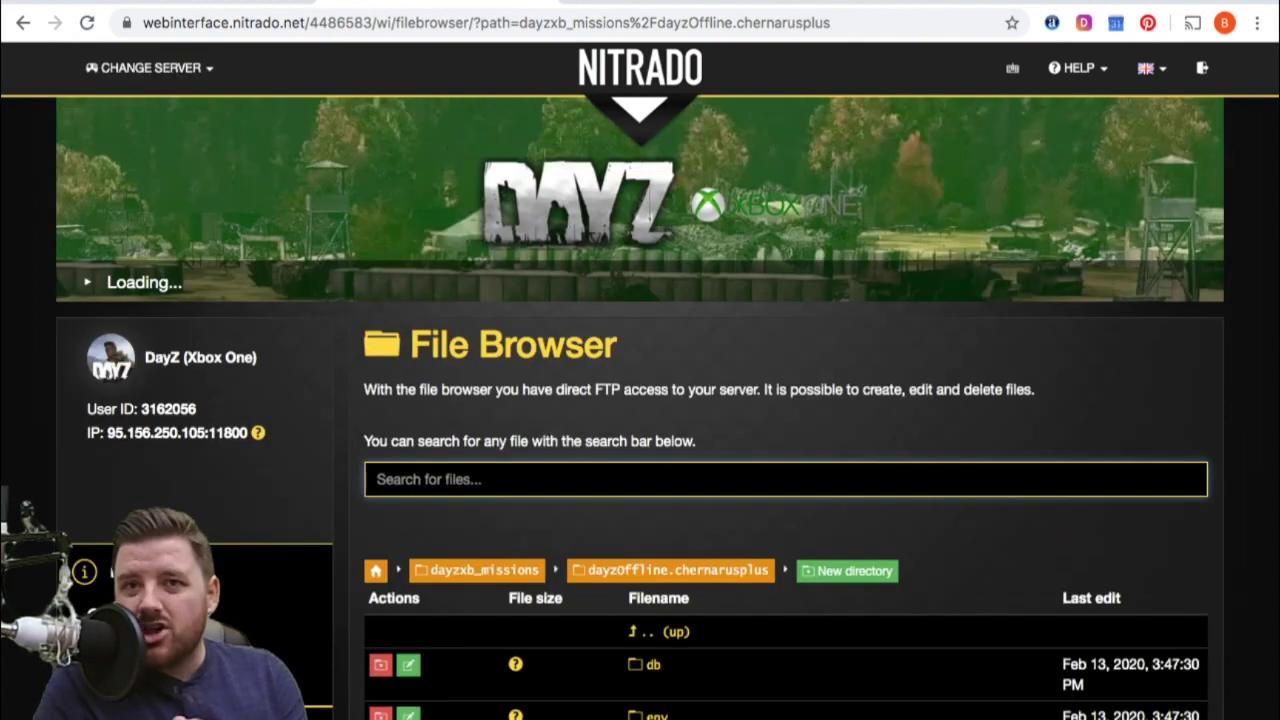
scroll(667, 400, down, 3)
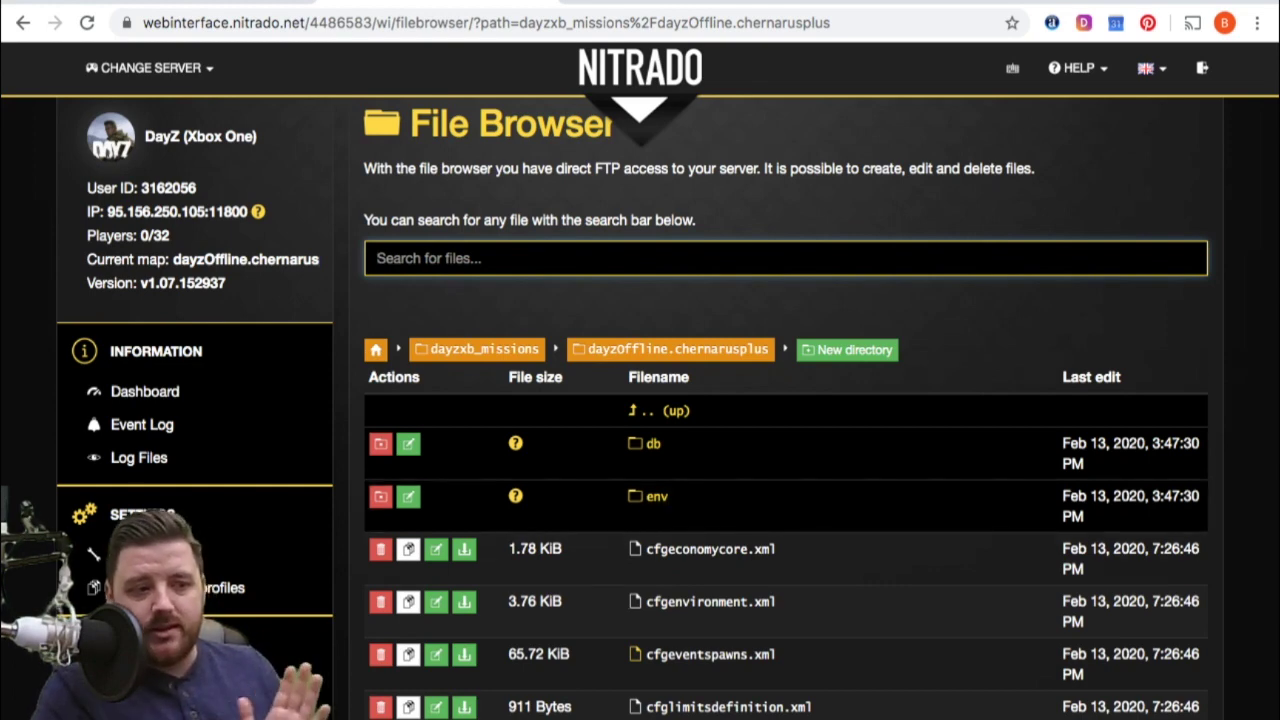
click(710, 601)
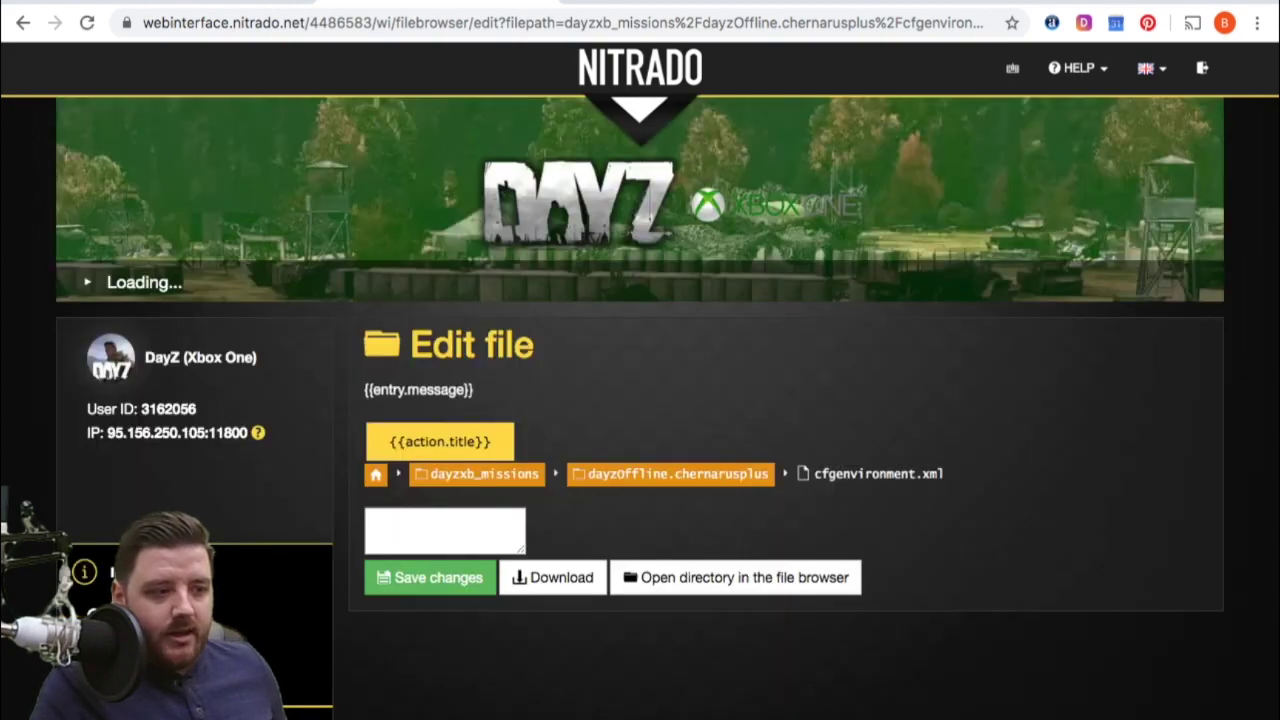
scroll(785, 490, down, 10)
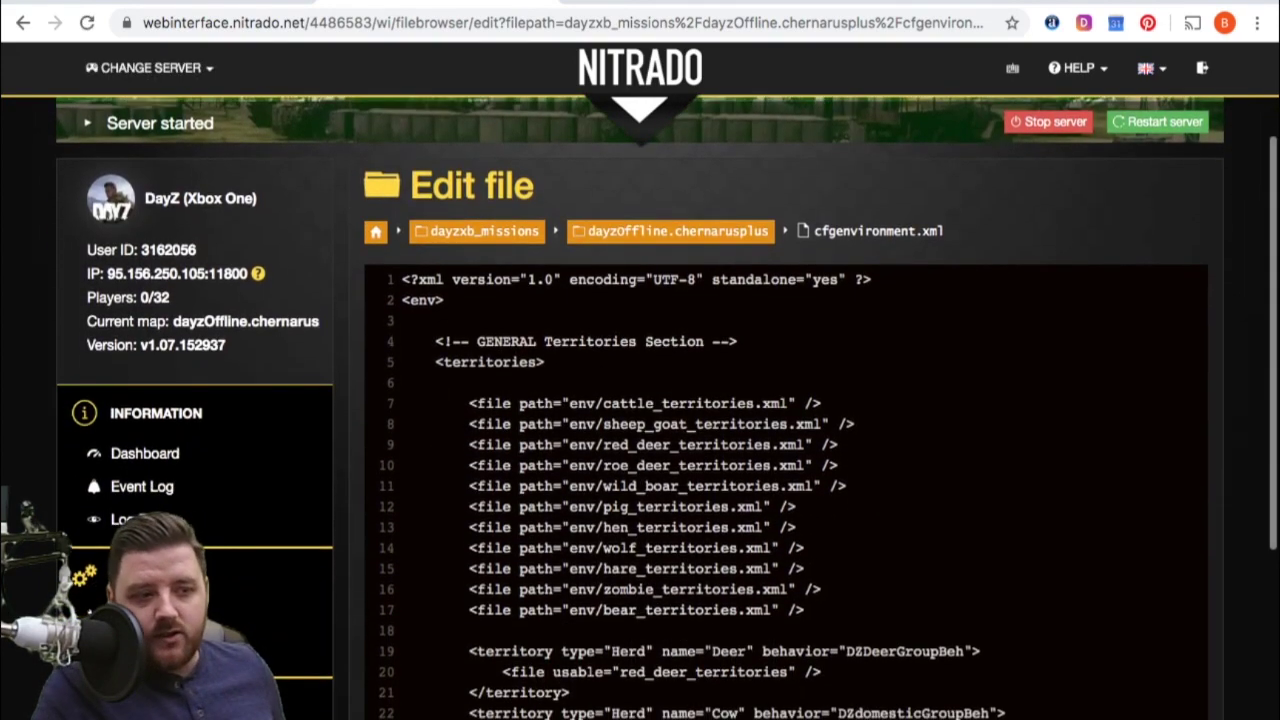
Examine the territory definitions in cfgenvironment.xml, including the INFECTED section's zombie settings, and return to the start of the file
scroll(785, 490, down, 10)
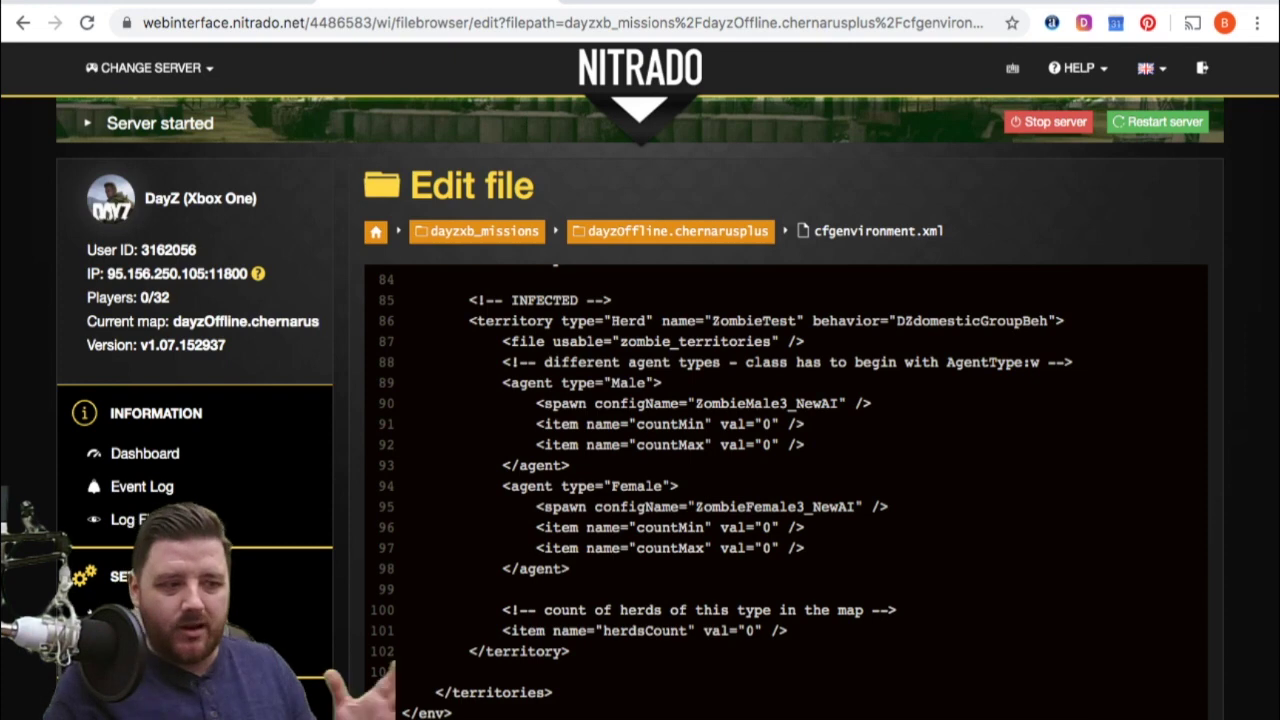
scroll(785, 490, up, 1)
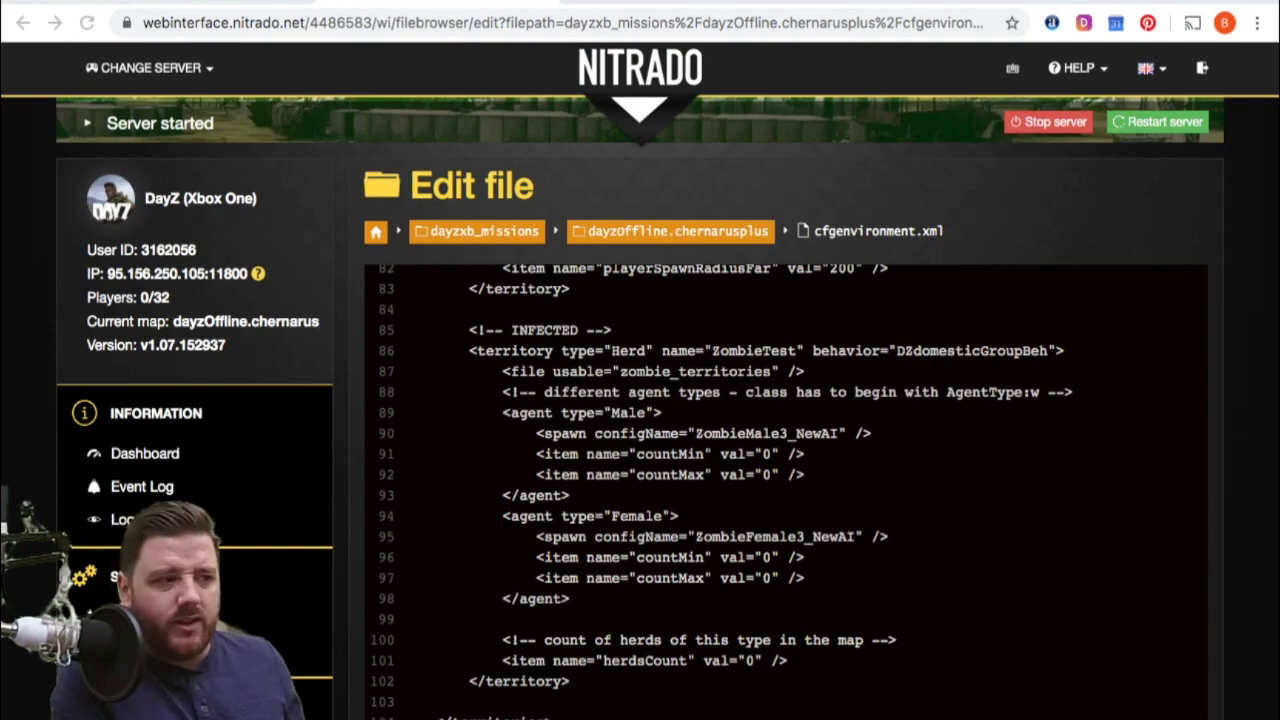
scroll(790, 490, up, 7)
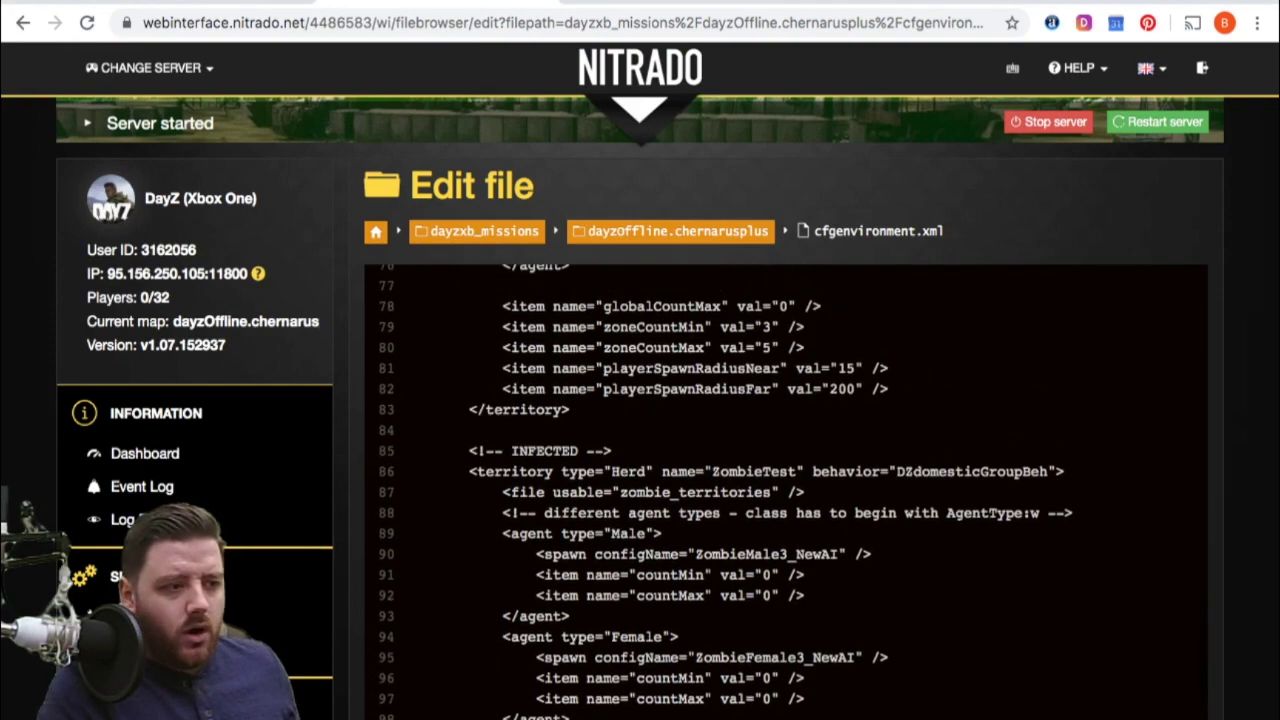
scroll(790, 490, down, 7)
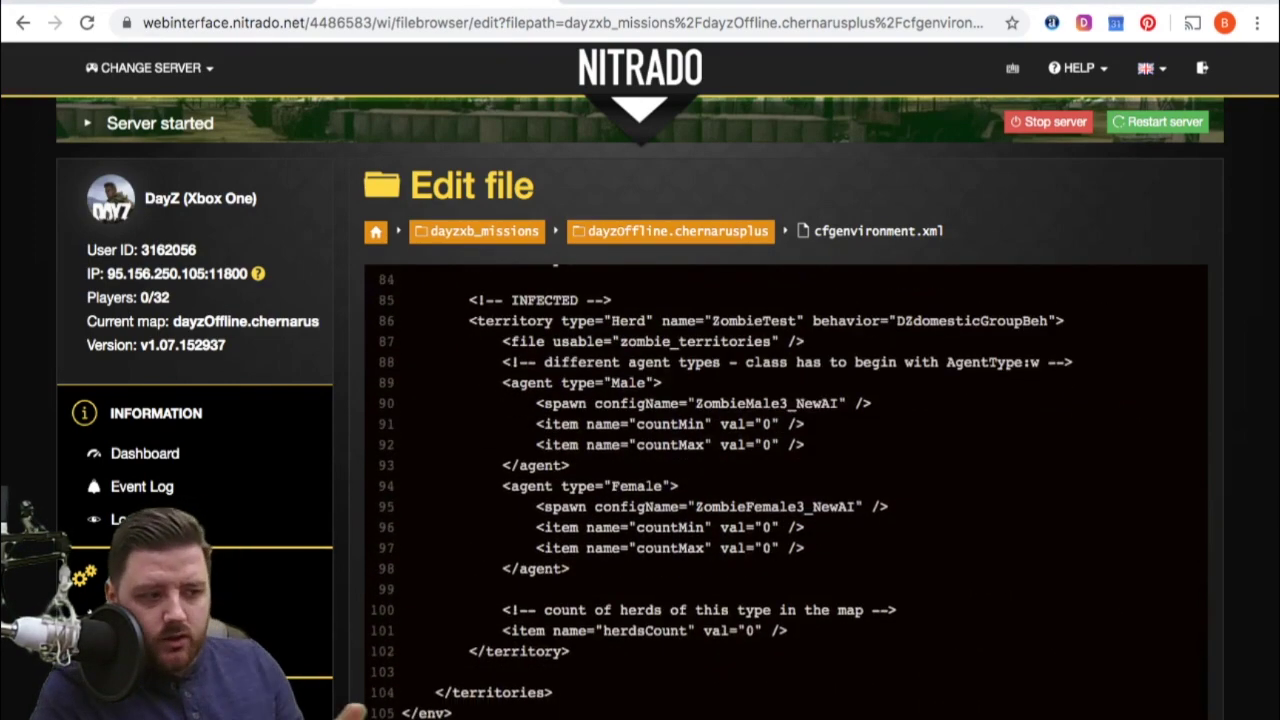
scroll(790, 490, up, 20)
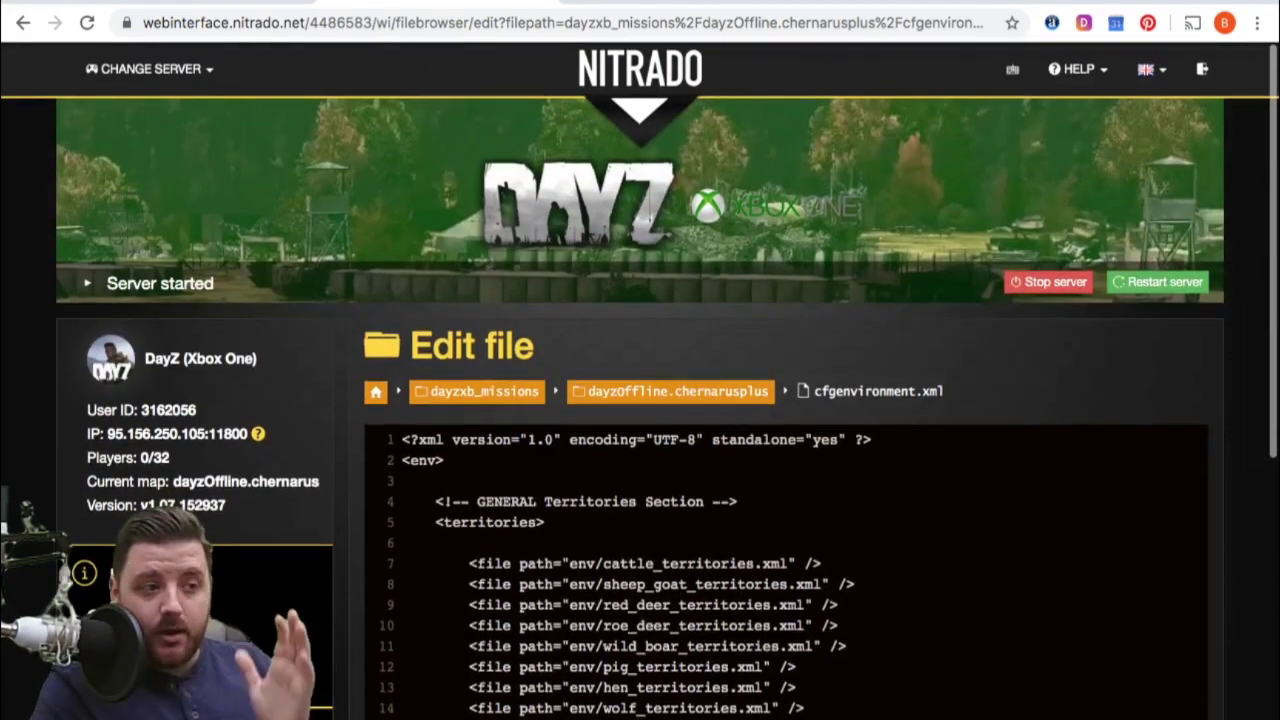
Return to the dayzOffline.chernarusplus directory, open its env folder and review the list of territory files
click(672, 391)
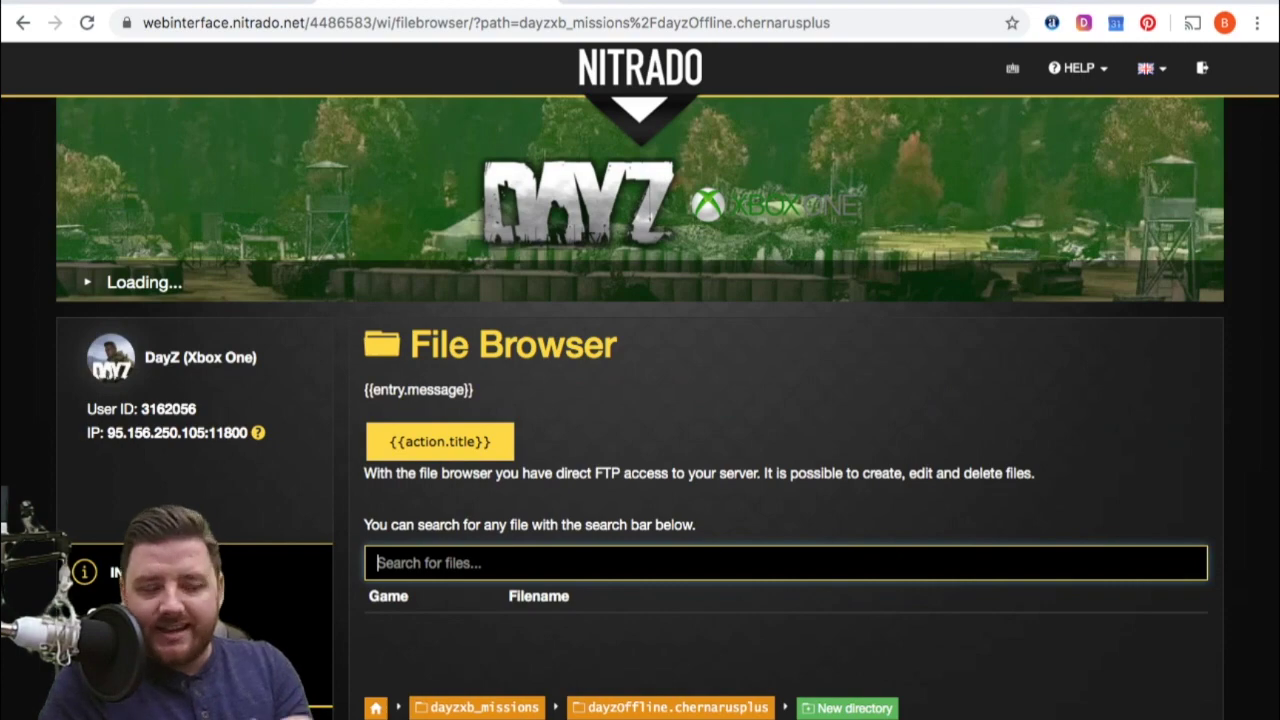
scroll(790, 450, down, 3)
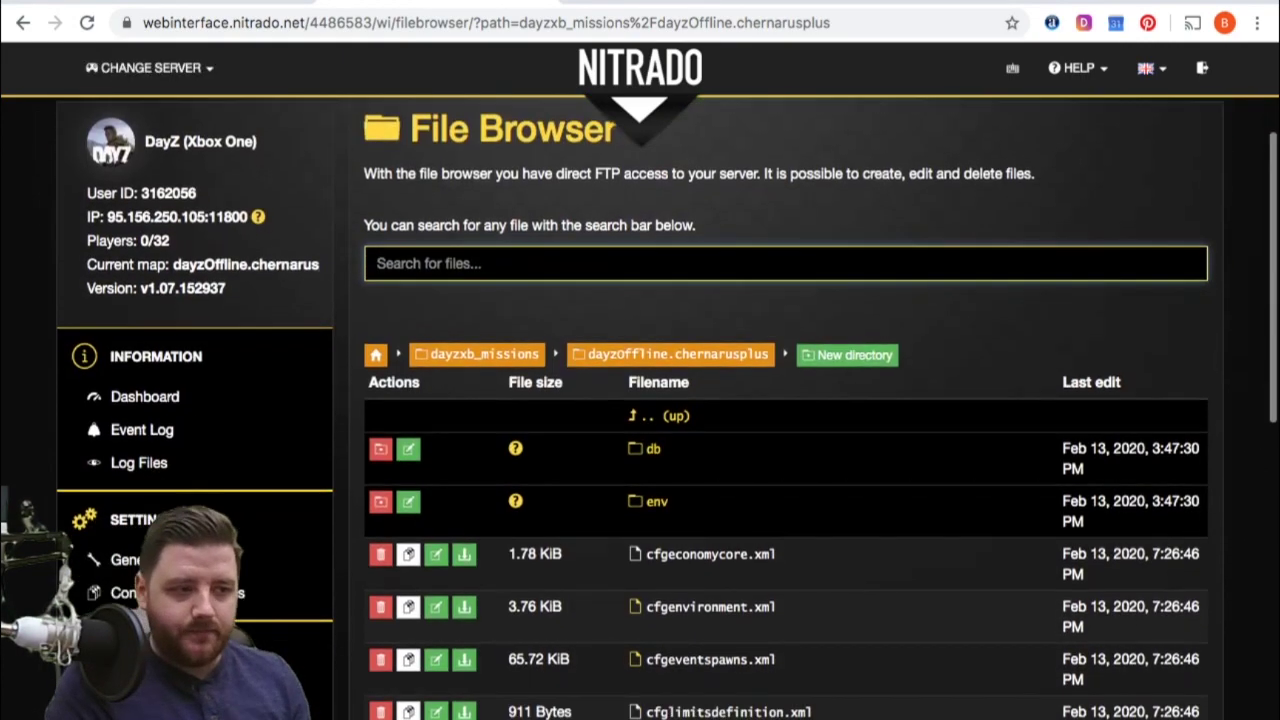
click(656, 501)
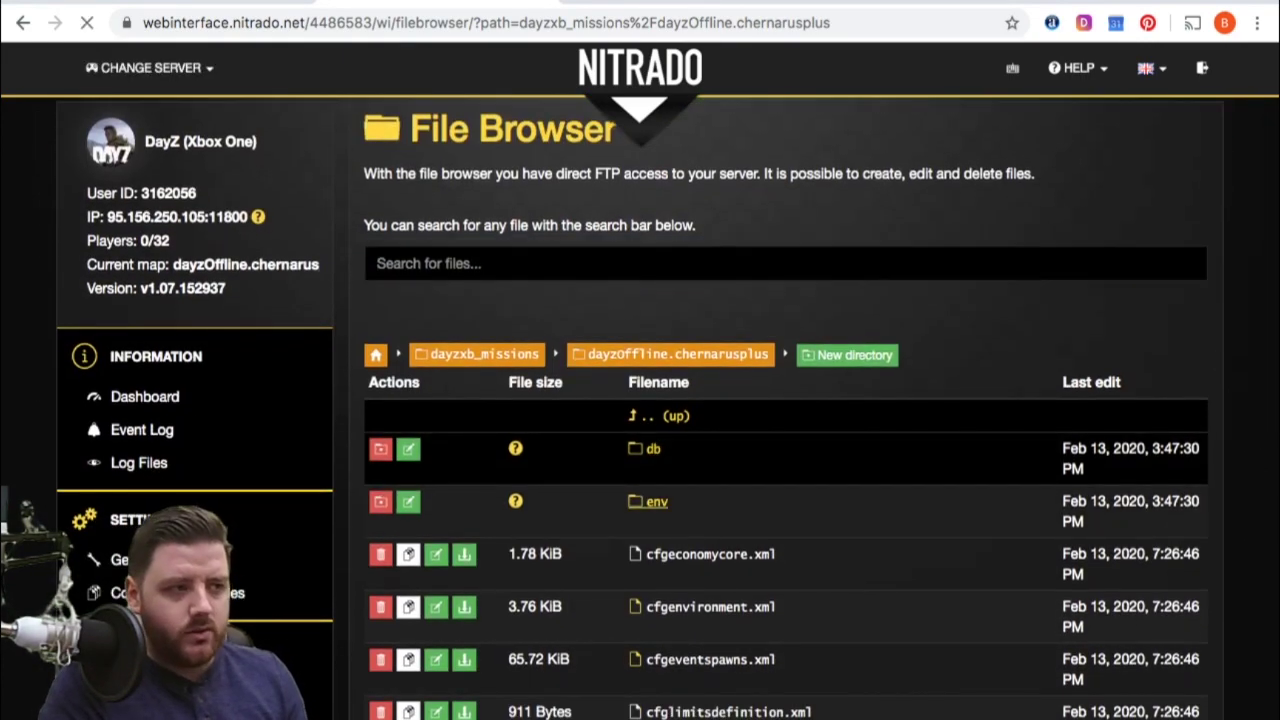
scroll(700, 600, down, 5)
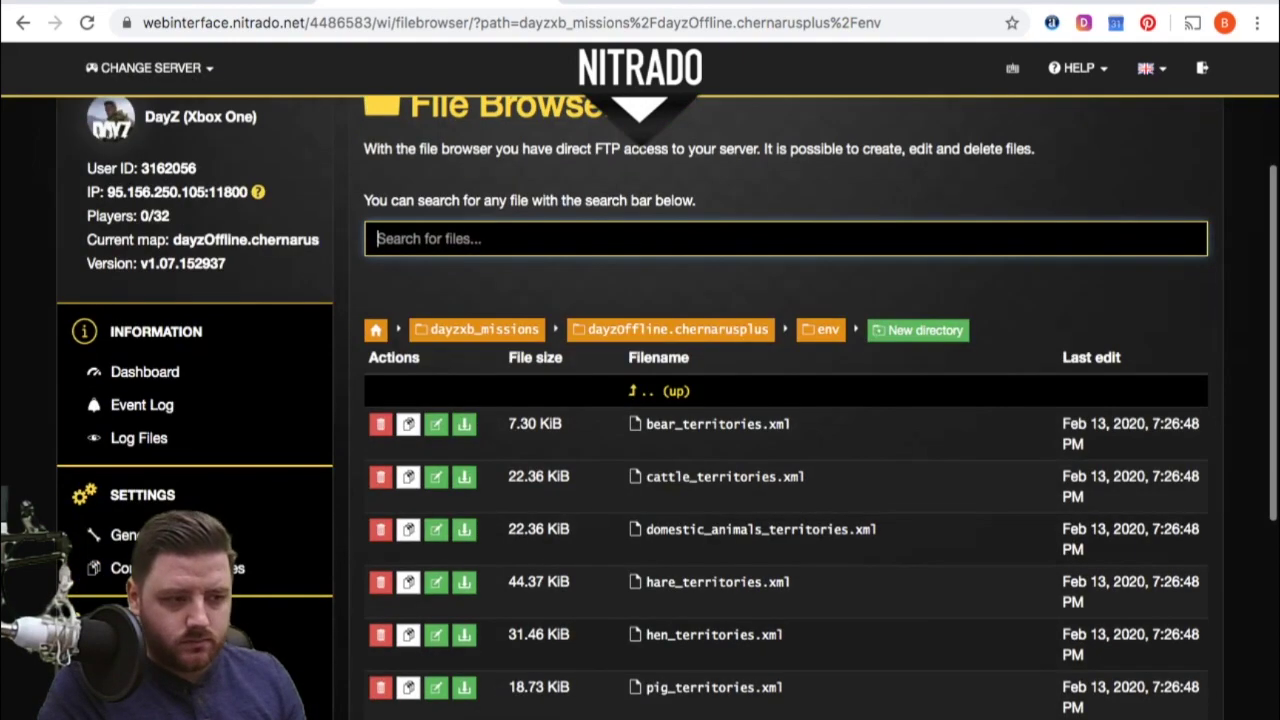
scroll(720, 612, down, 5)
scroll(720, 620, up, 2)
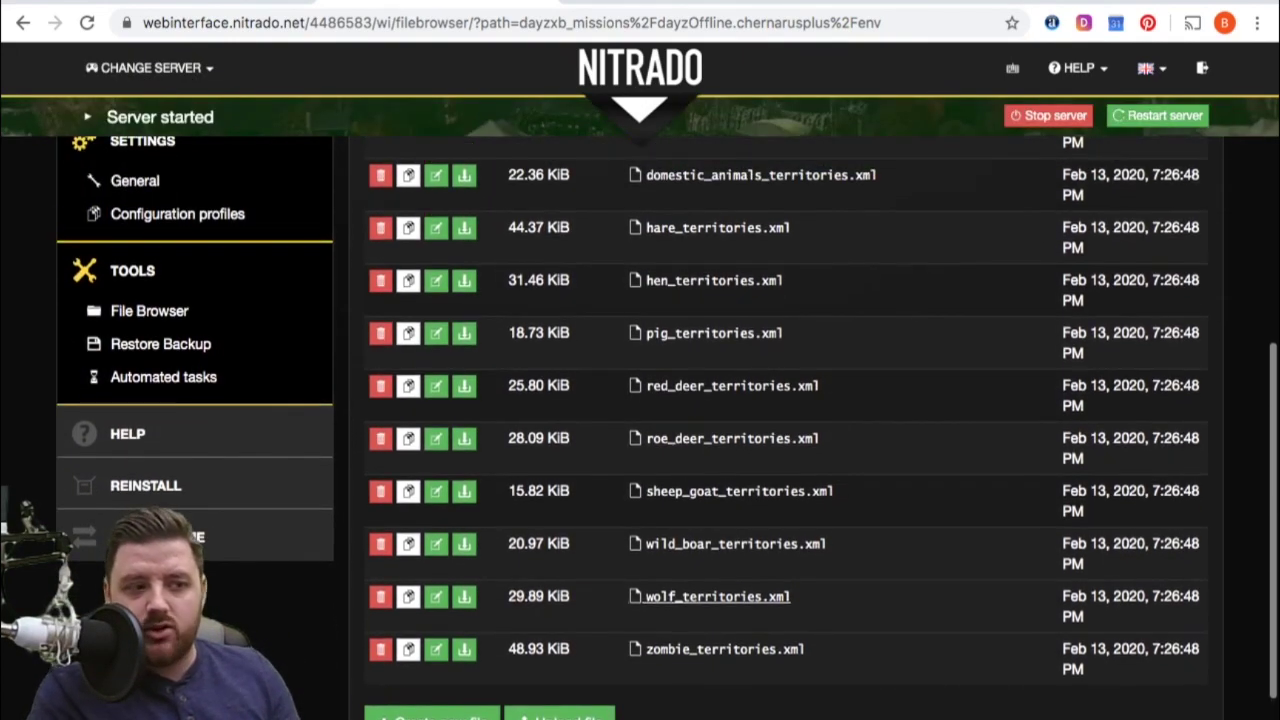
scroll(717, 631, up, 2)
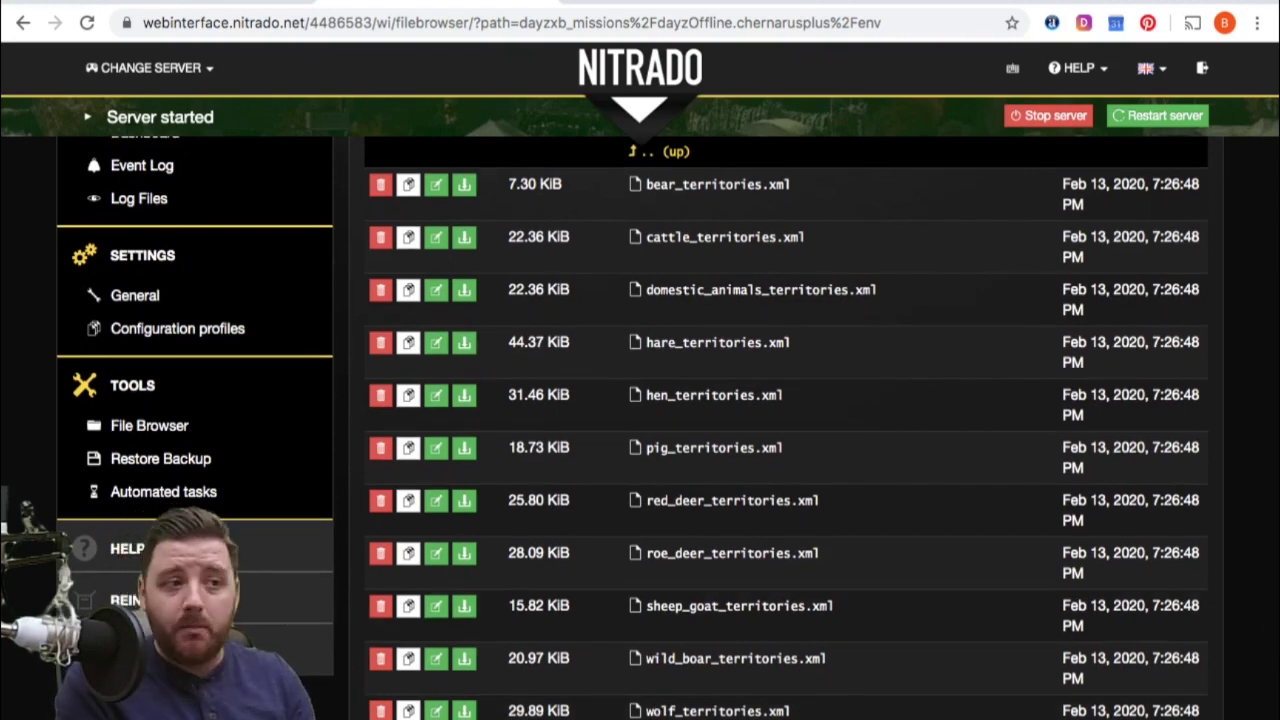
Open bear_territories.xml from the env folder and examine its Graze zone entries, ending at the start of the file
click(717, 184)
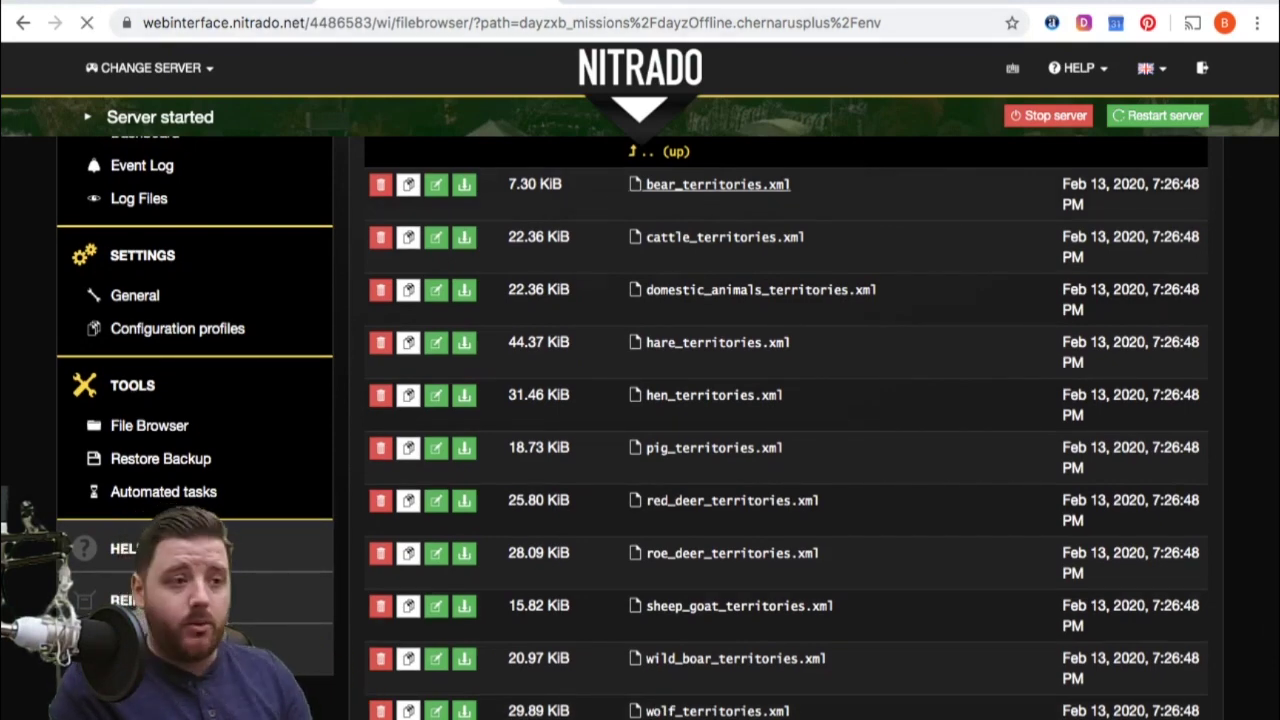
scroll(717, 380, down, 4)
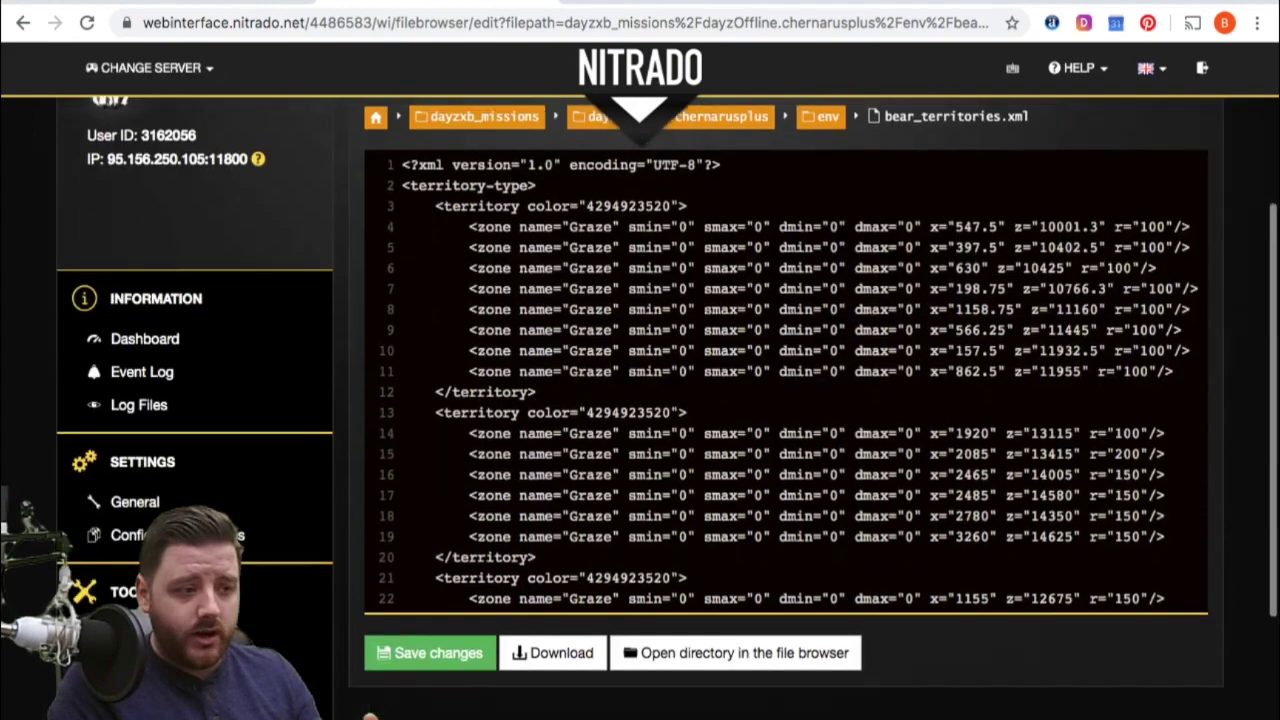
scroll(785, 330, down, 3)
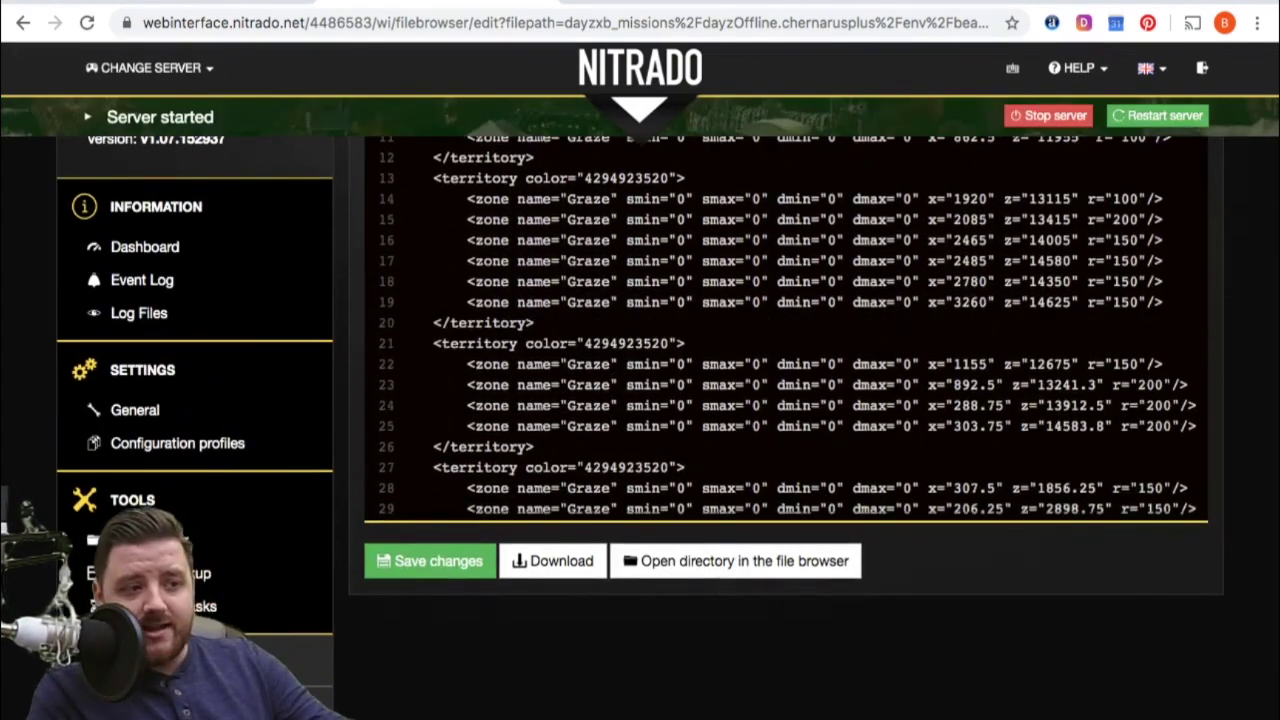
scroll(785, 330, down, 1)
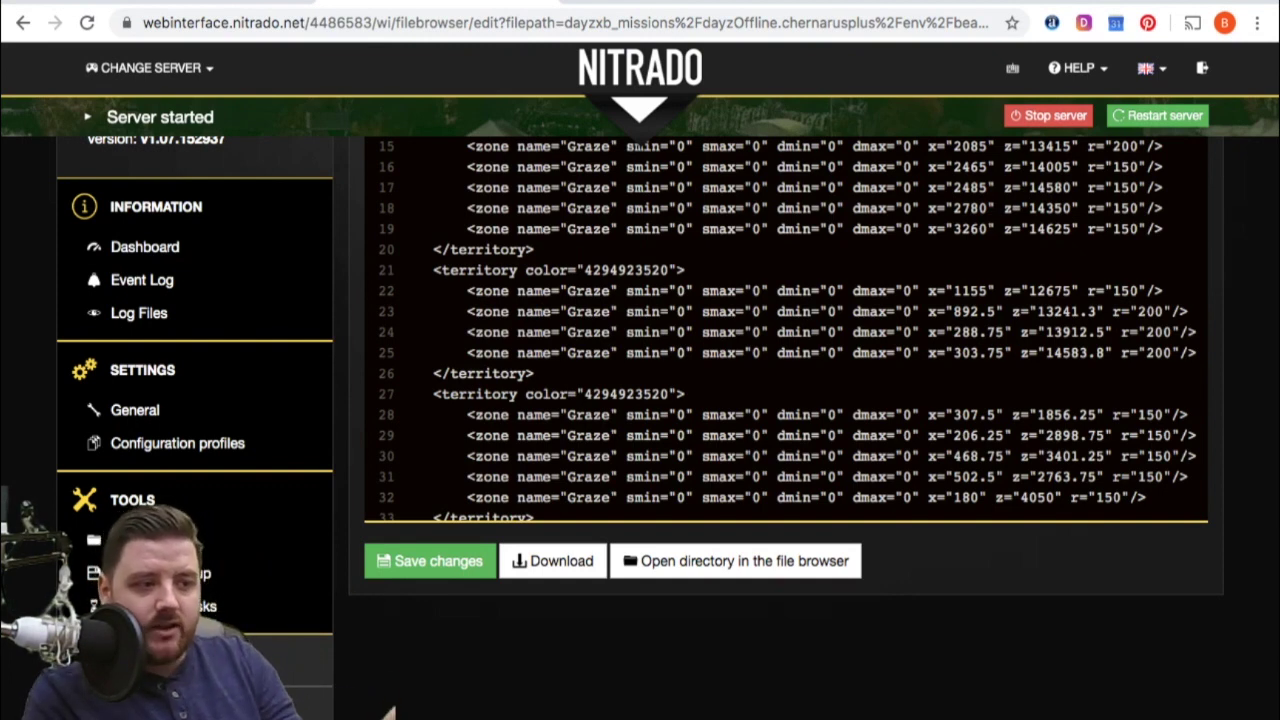
scroll(785, 330, down, 5)
scroll(785, 330, down, 5)
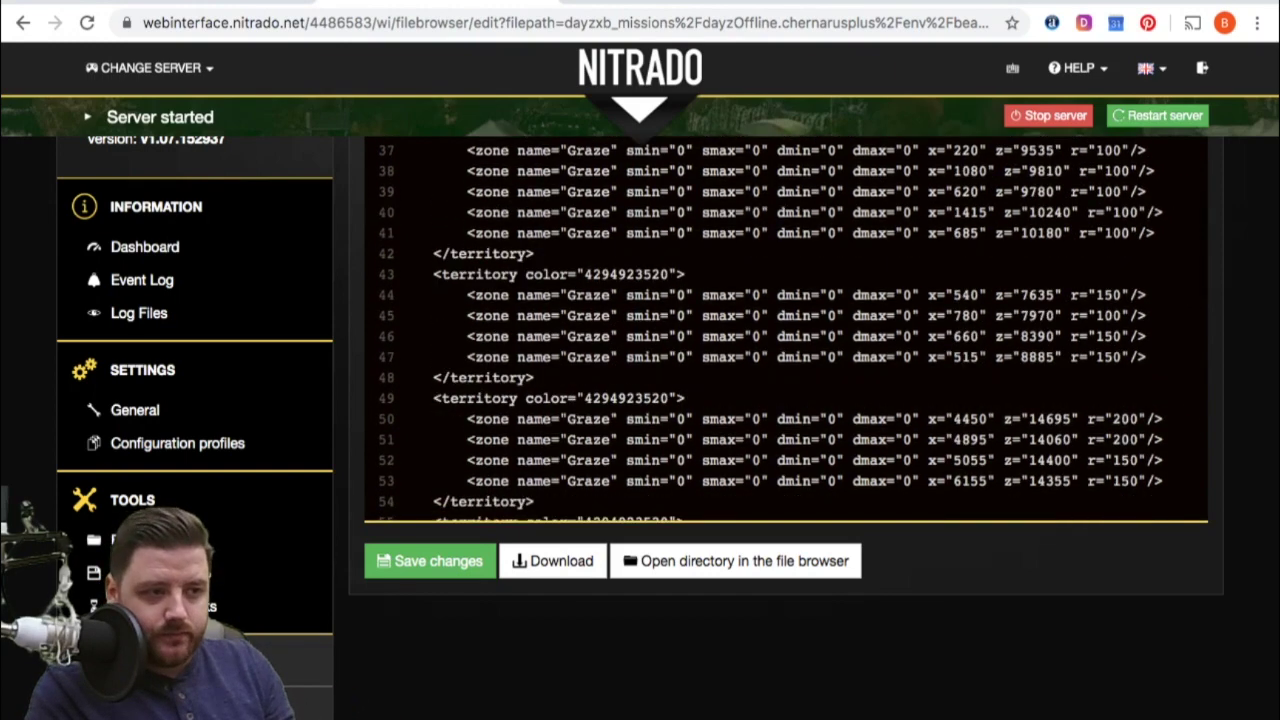
scroll(785, 330, down, 7)
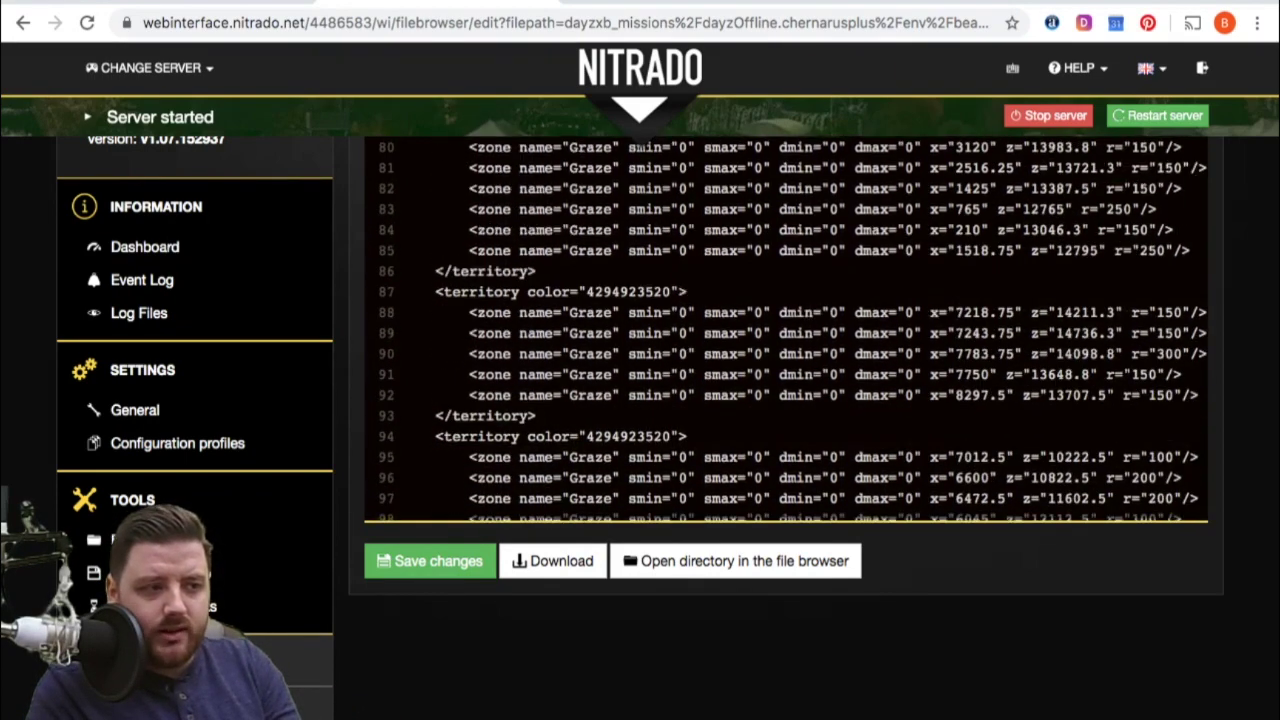
scroll(785, 330, up, 20)
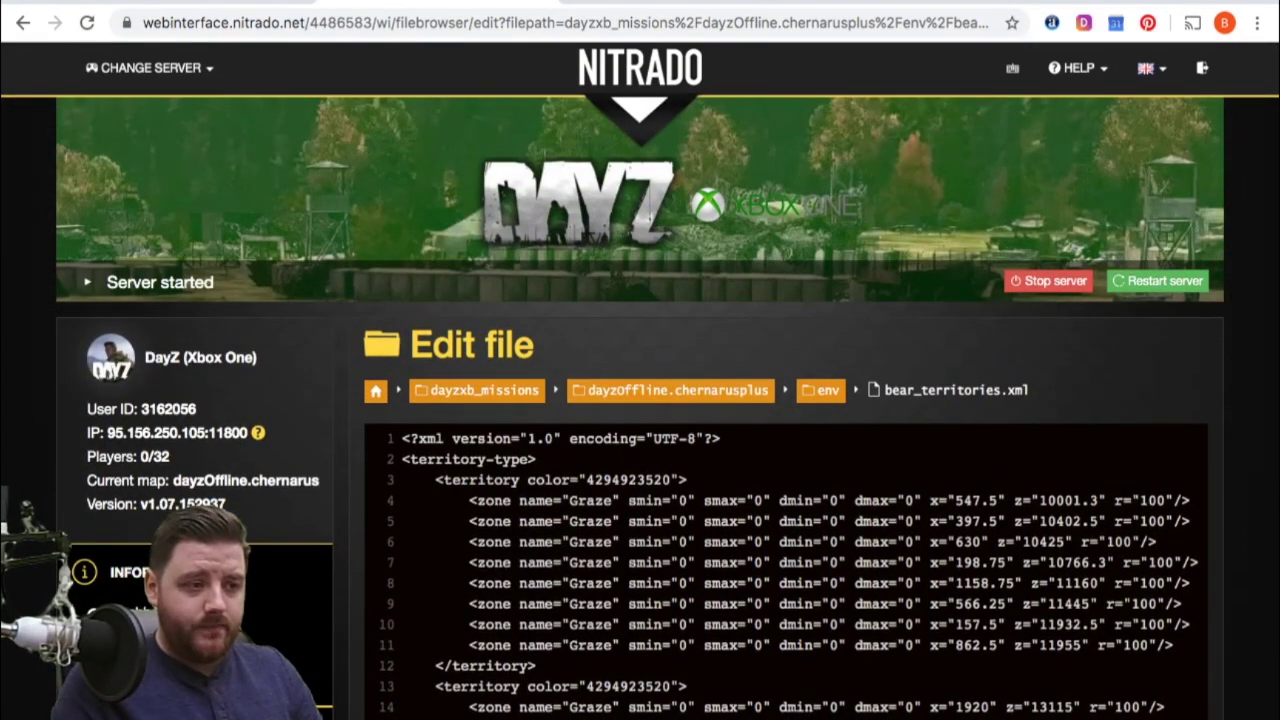
Go back to the dayzOffline.chernarusplus directory and open events.xml from its db folder for editing
key(super+bracketleft)
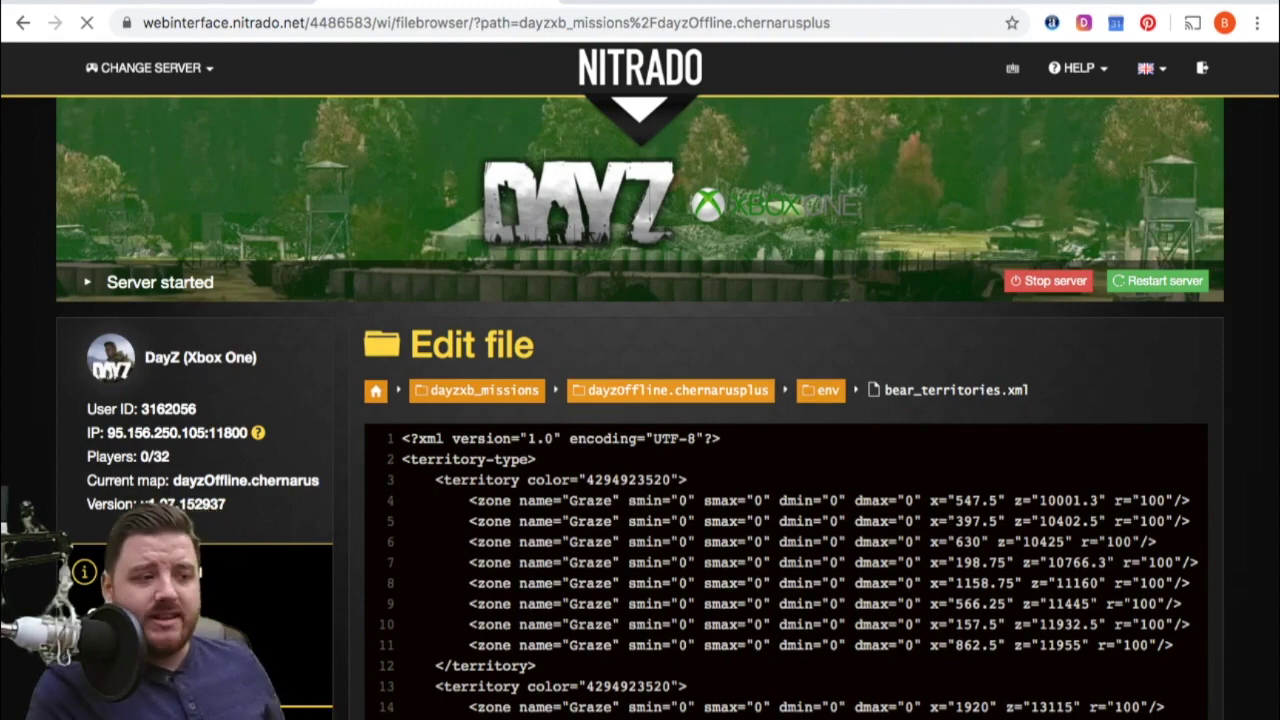
scroll(653, 400, down, 3)
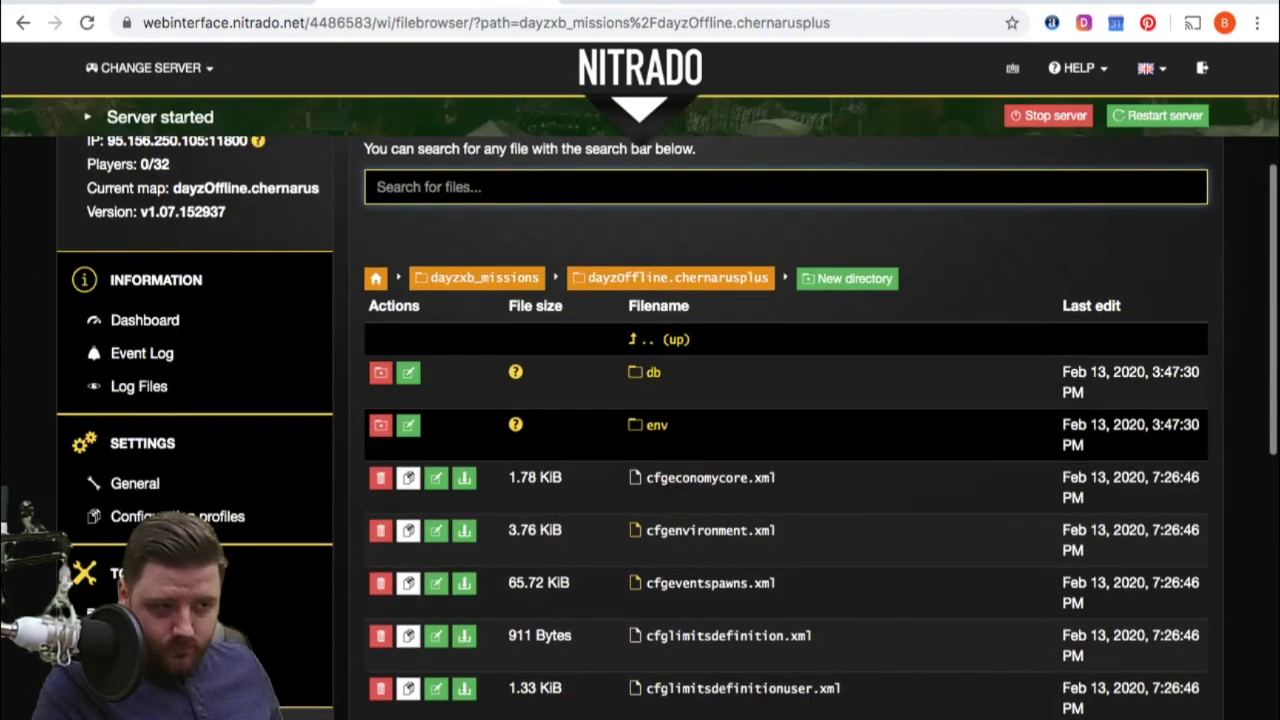
click(653, 373)
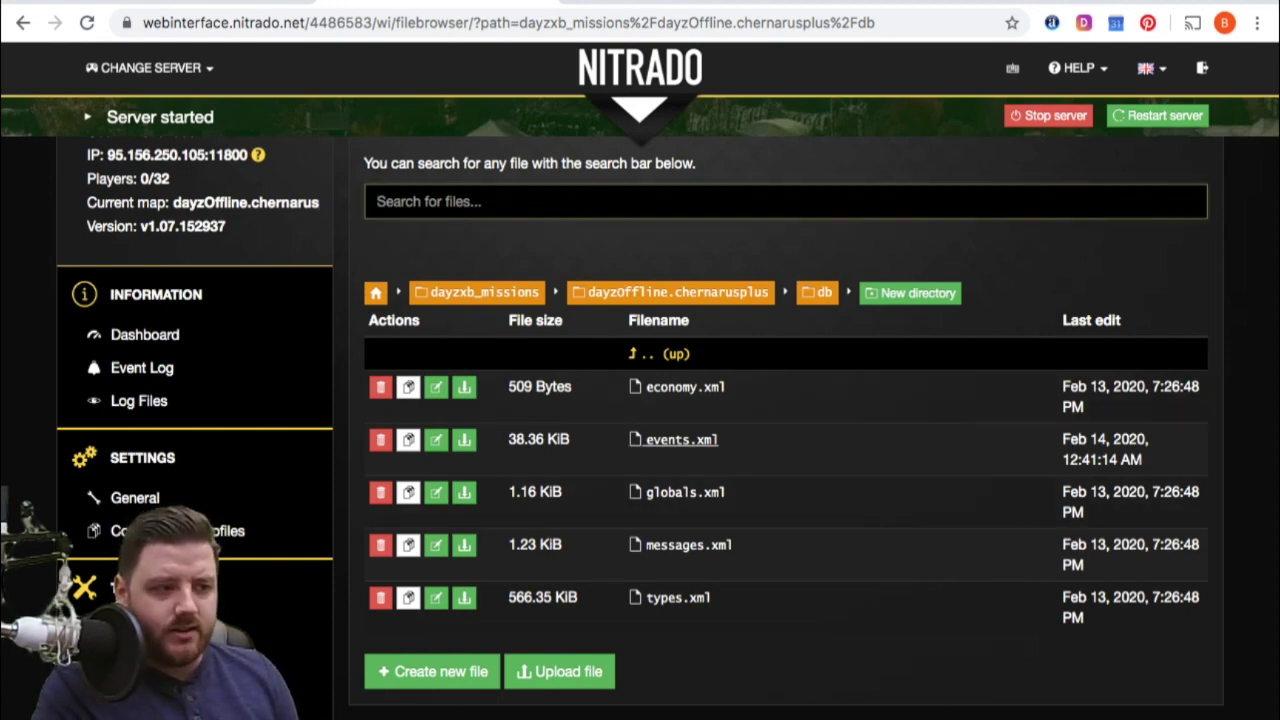
click(681, 439)
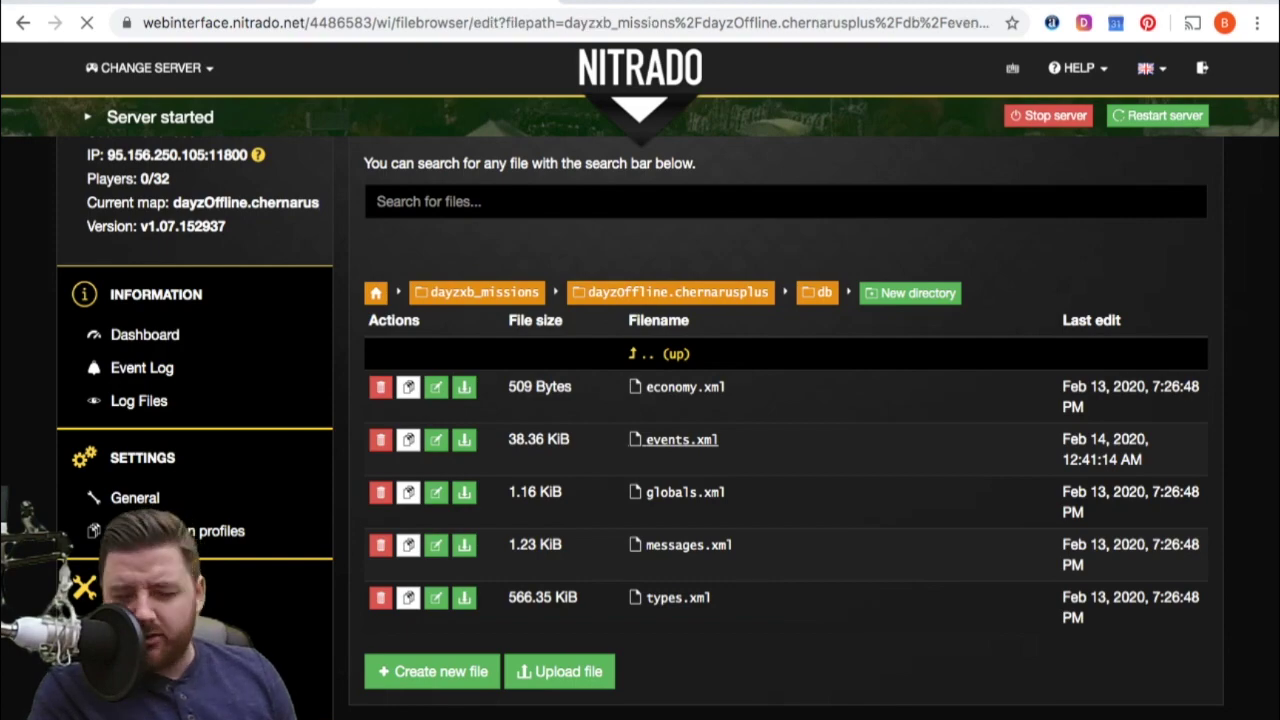
scroll(681, 439, down, 4)
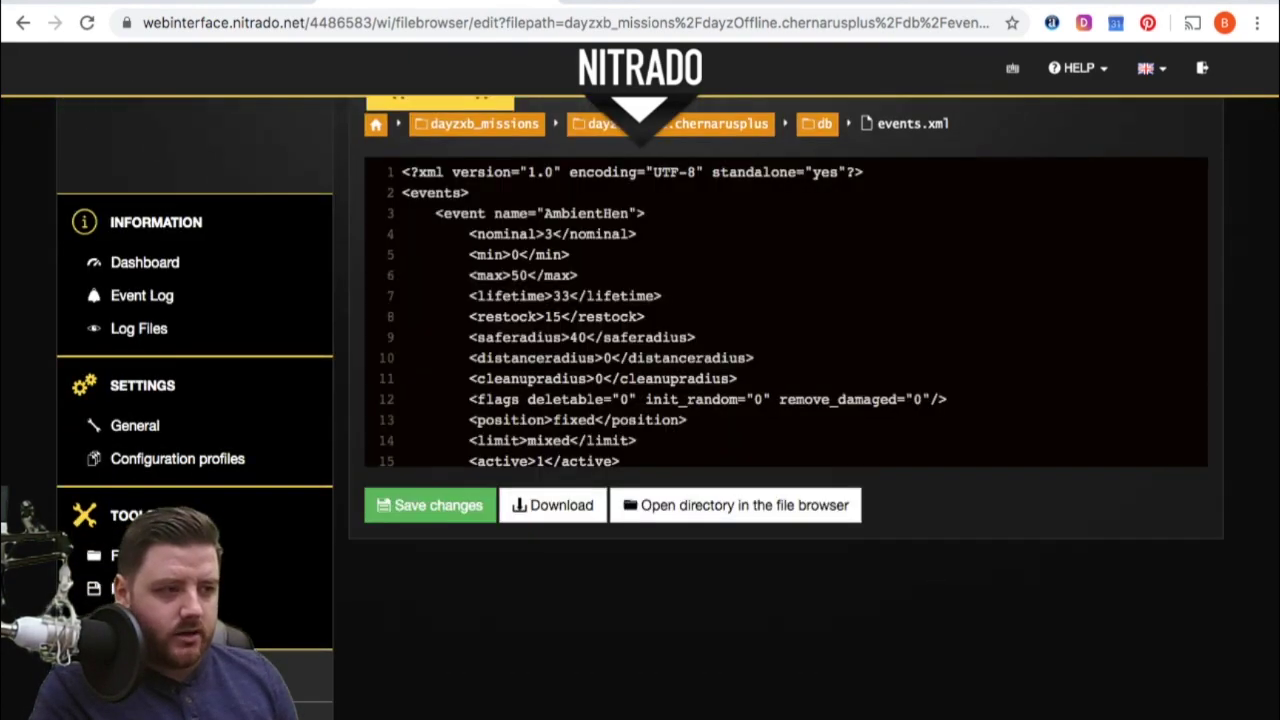
Examine the animal event entries in events.xml, from the bear and AnimalCow events through AnimalDeer and AnimalGoat to AnimalPig
scroll(790, 337, down, 9)
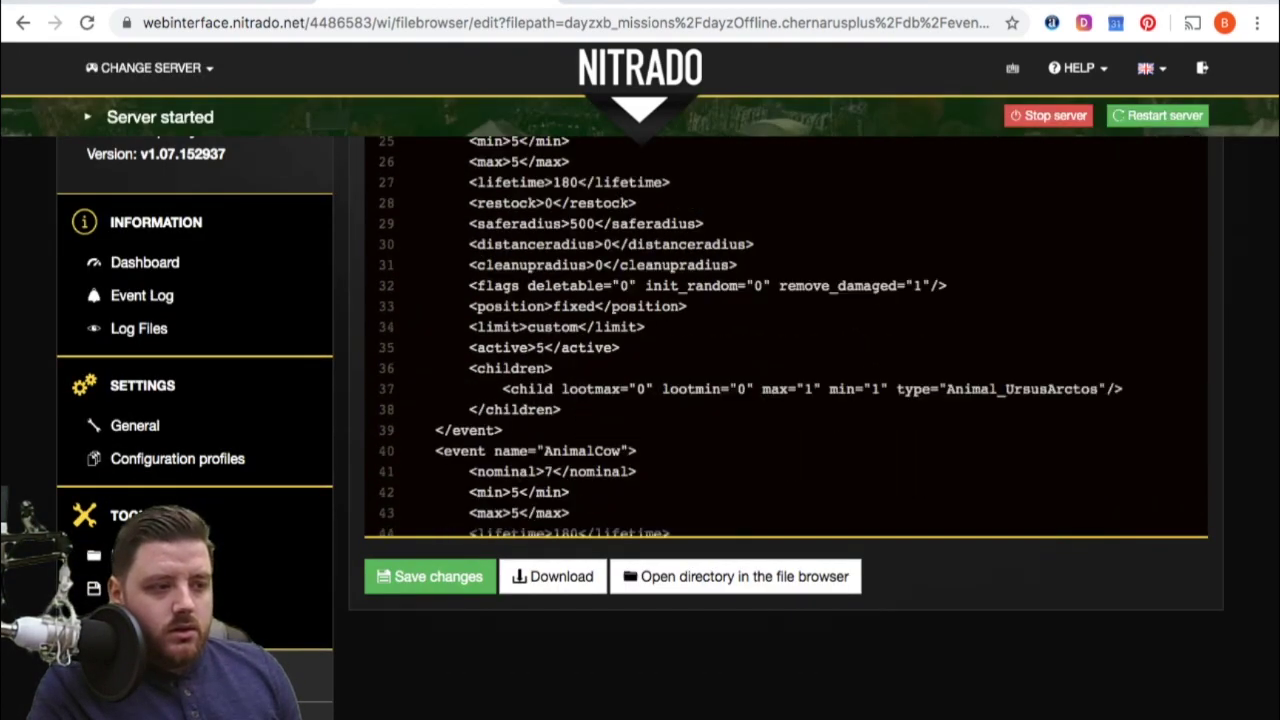
scroll(790, 337, down, 4)
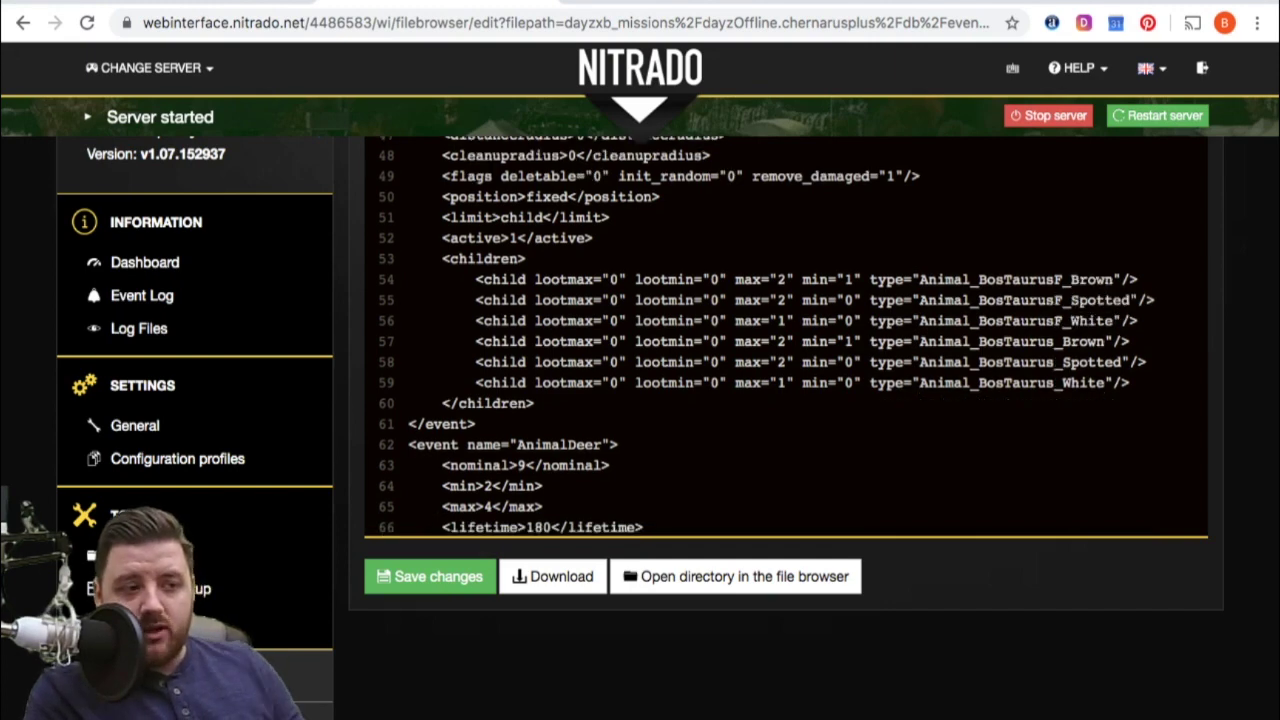
scroll(790, 337, up, 3)
scroll(790, 337, up, 1)
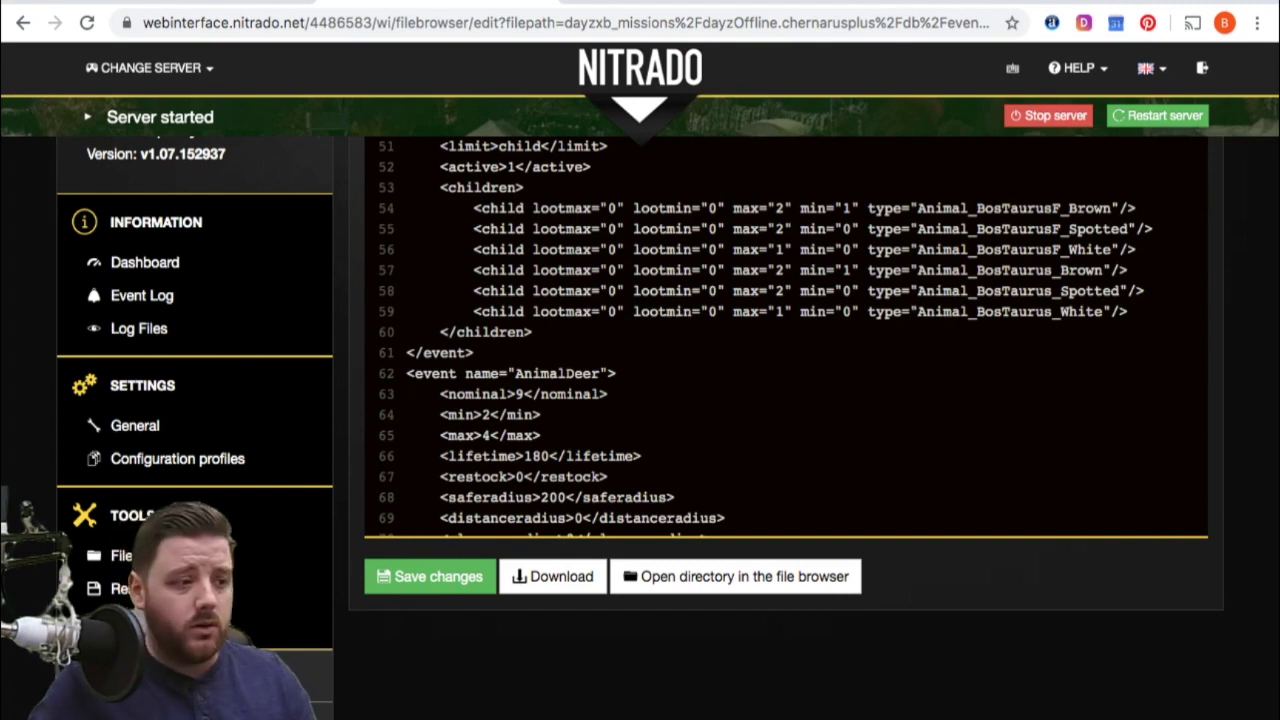
scroll(780, 337, down, 3)
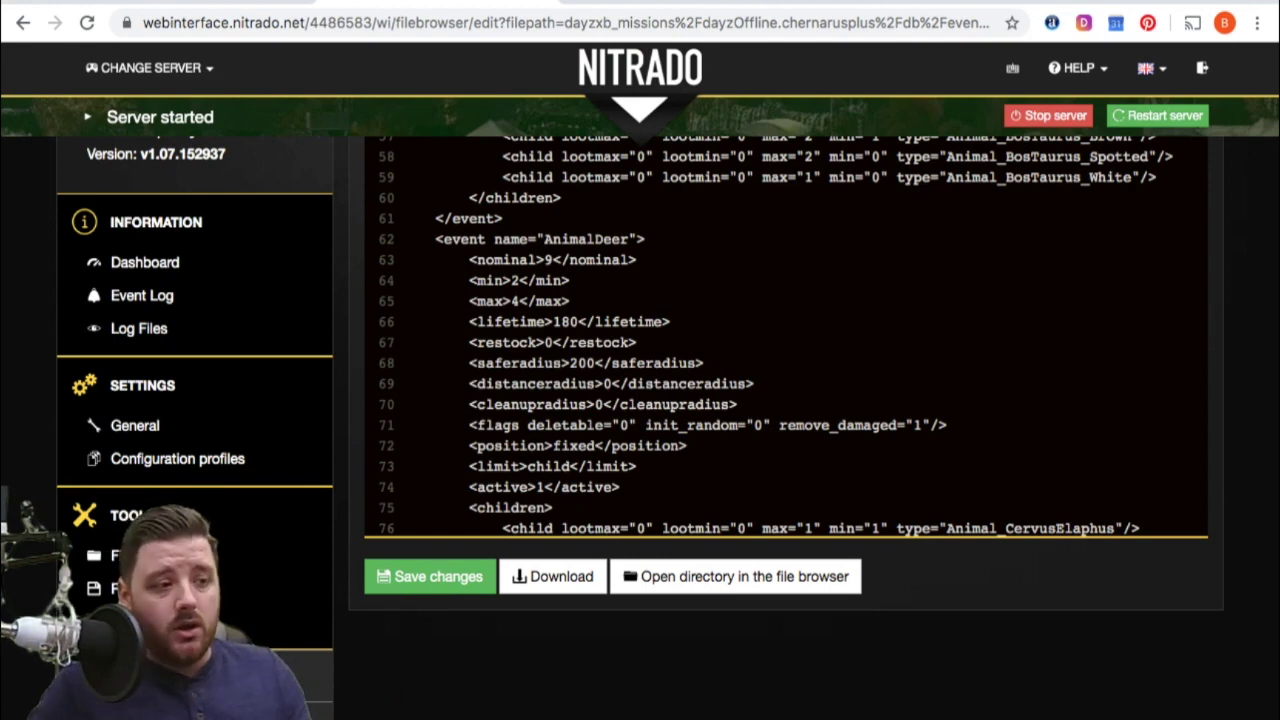
scroll(776, 337, down, 3)
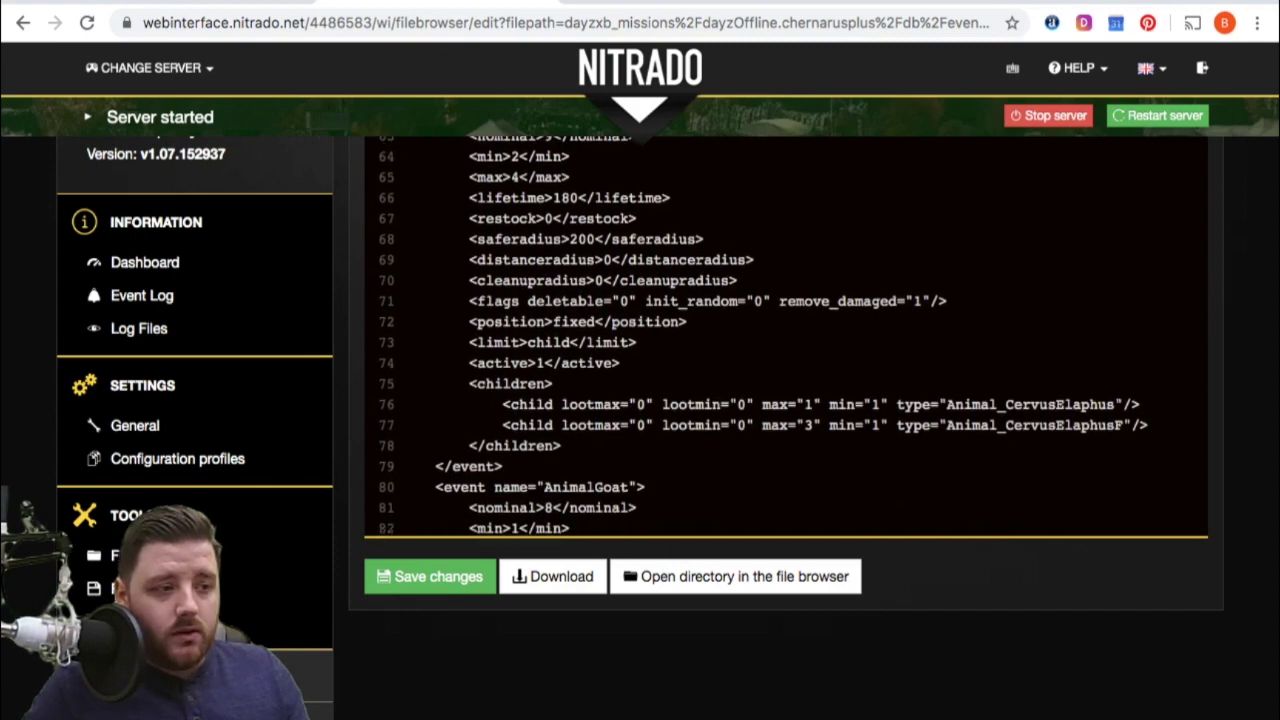
scroll(776, 337, down, 12)
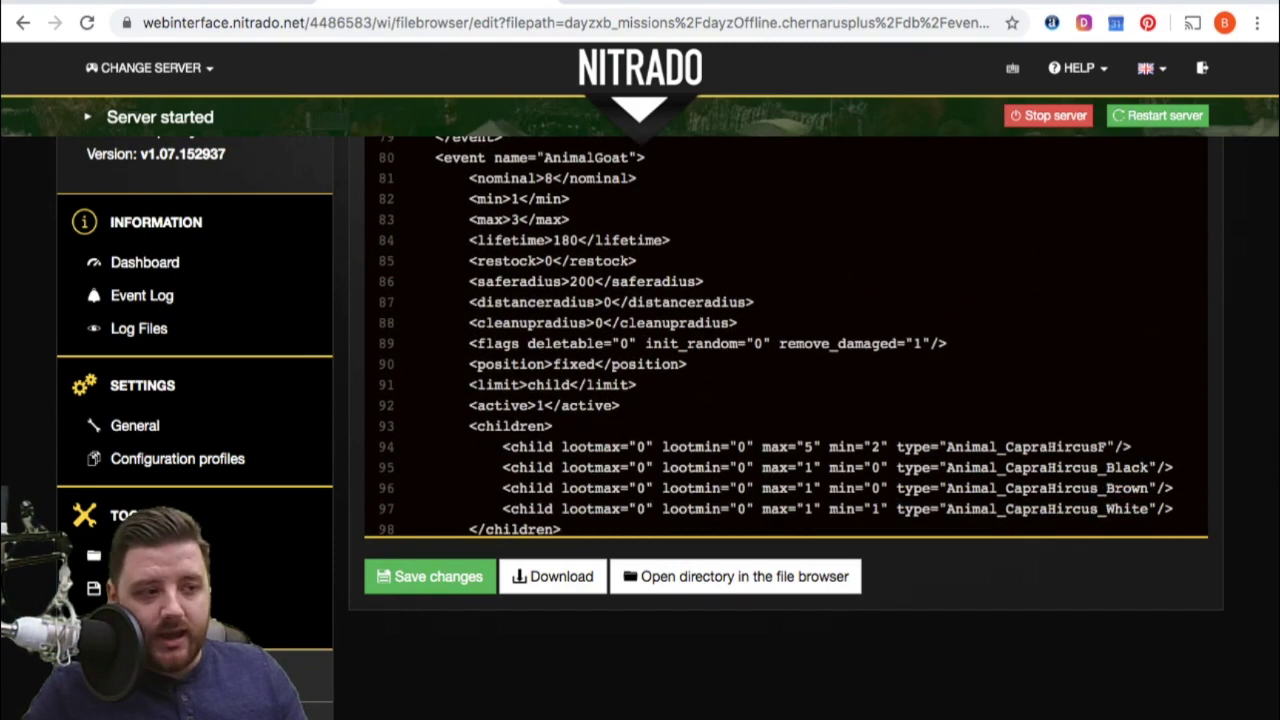
scroll(776, 337, down, 2)
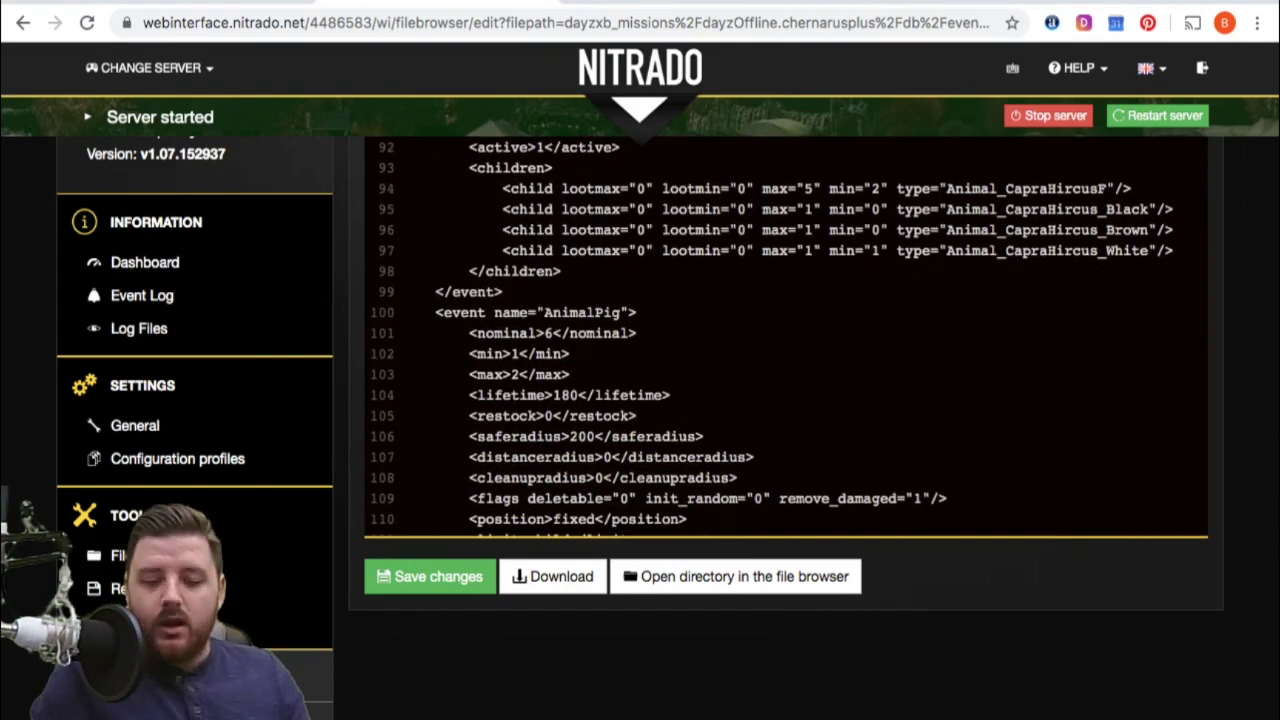
Review the AnimalGoat event's nominal, min, max and child settings in events.xml, comparing them with AnimalDeer, AnimalPig and AnimalRoeDeer
scroll(776, 337, up, 2)
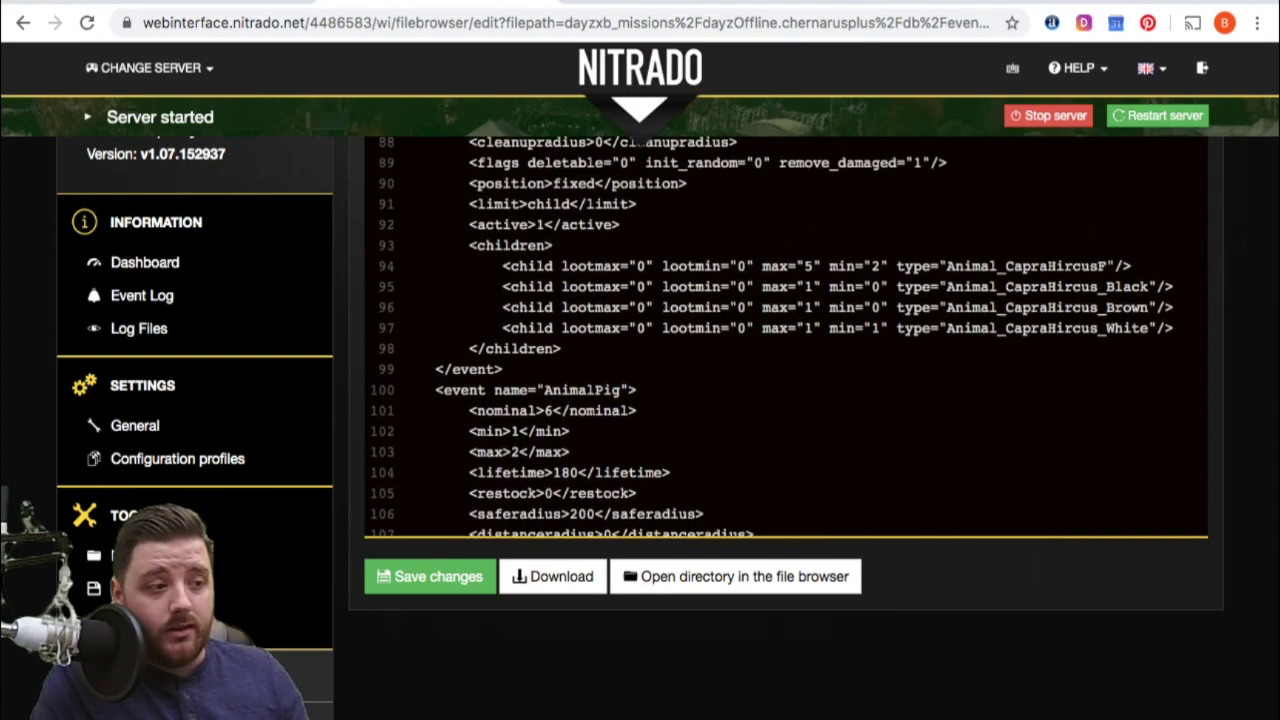
scroll(776, 337, up, 5)
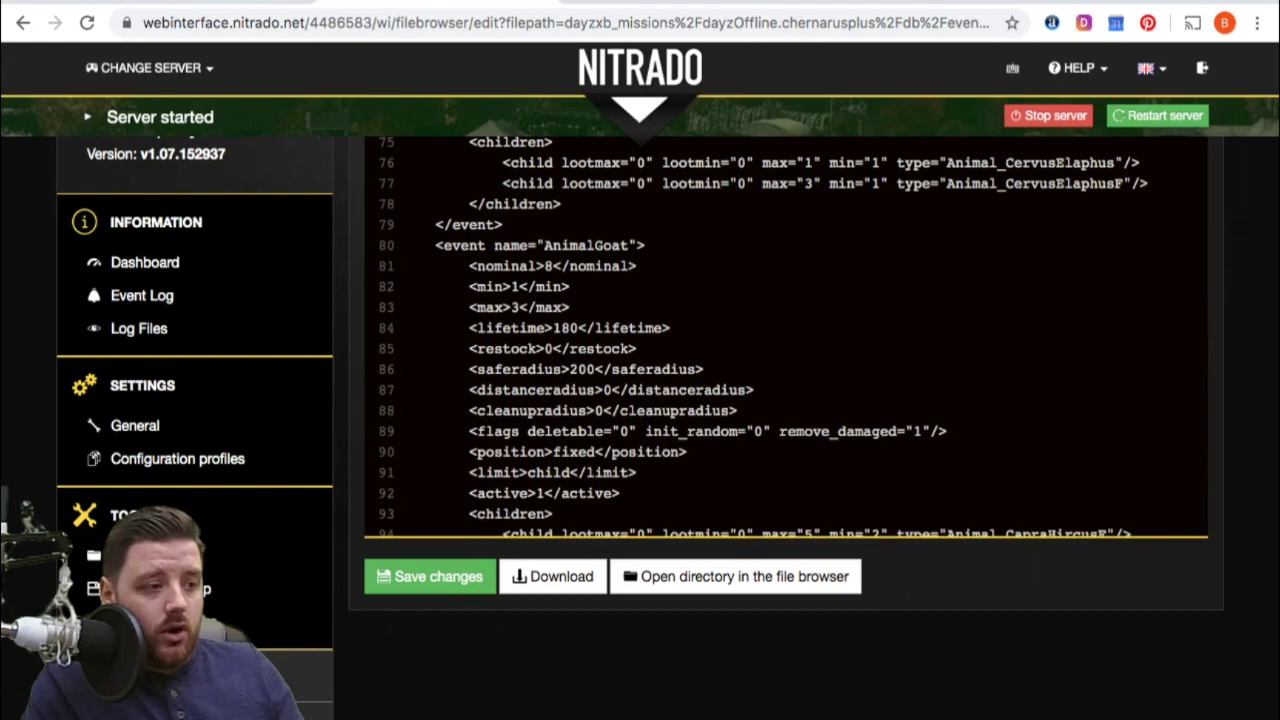
scroll(785, 337, down, 1)
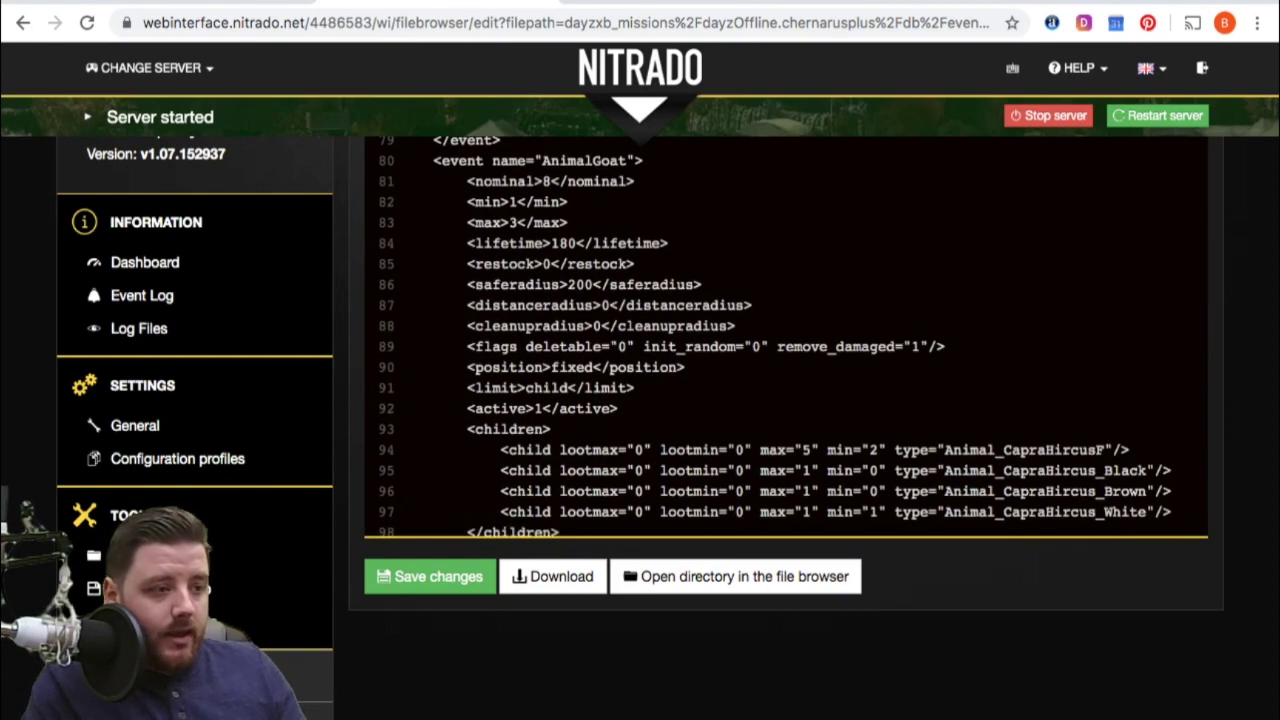
scroll(785, 337, down, 2)
scroll(785, 337, up, 1)
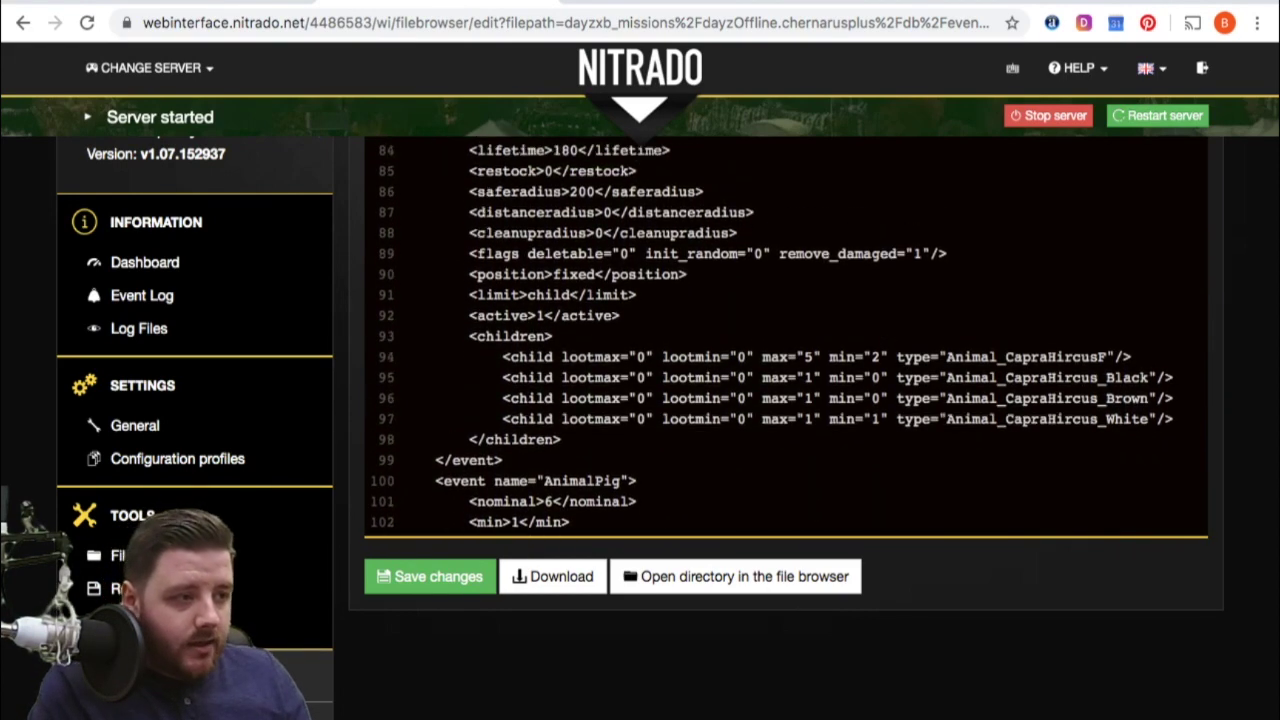
scroll(785, 337, up, 1)
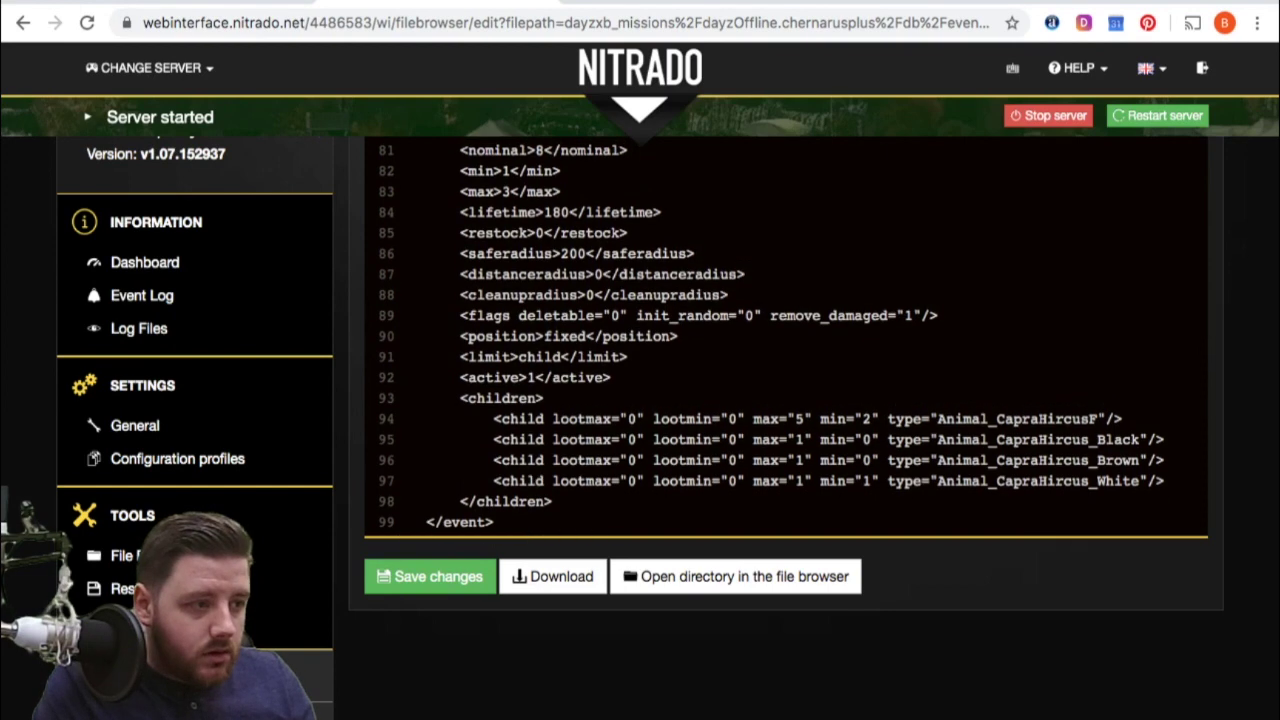
scroll(785, 337, up, 1)
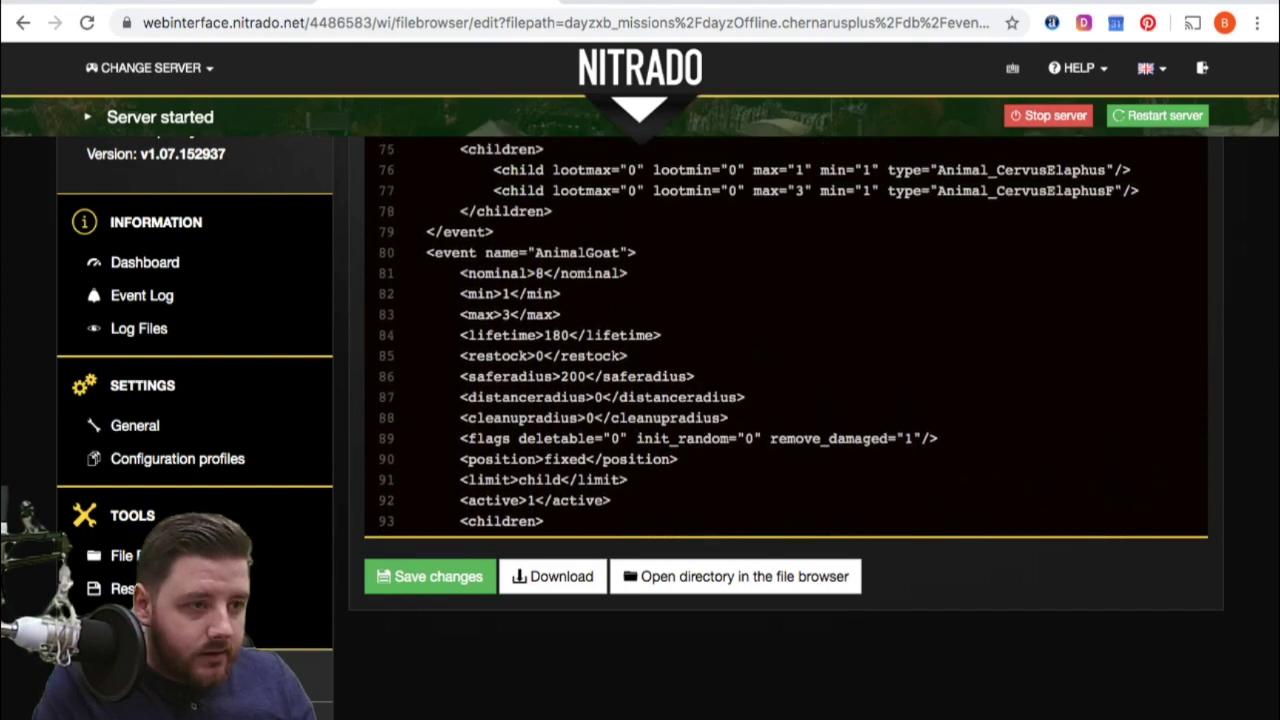
scroll(785, 337, up, 3)
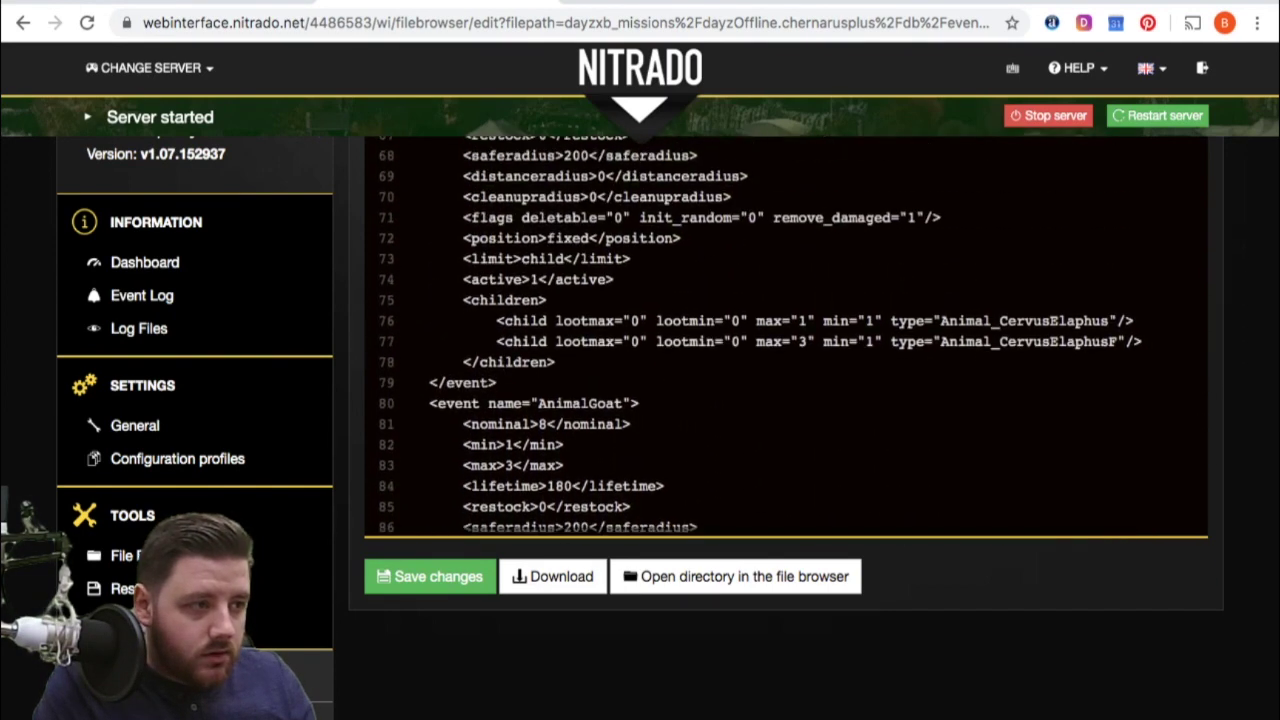
scroll(785, 337, up, 1)
scroll(785, 337, down, 10)
scroll(785, 337, down, 1)
scroll(785, 337, up, 1)
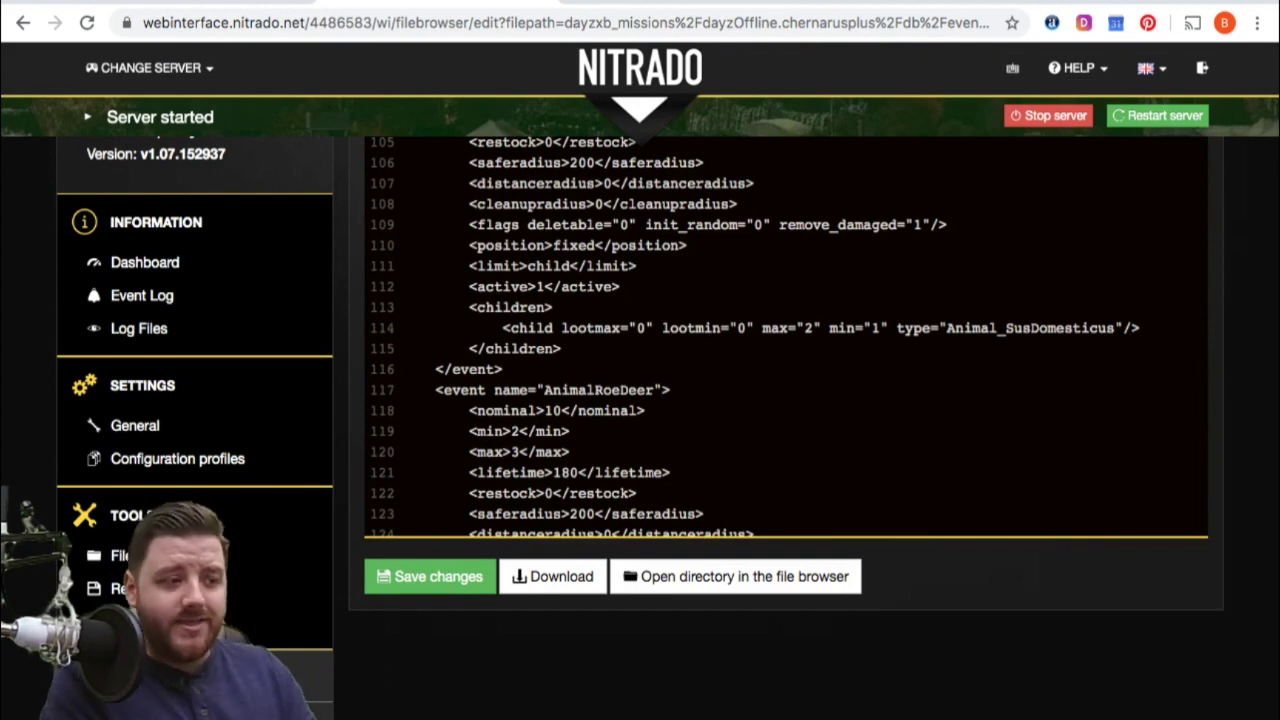
Leave events.xml, return to the db directory and open economy.xml for editing
scroll(785, 400, up, 5)
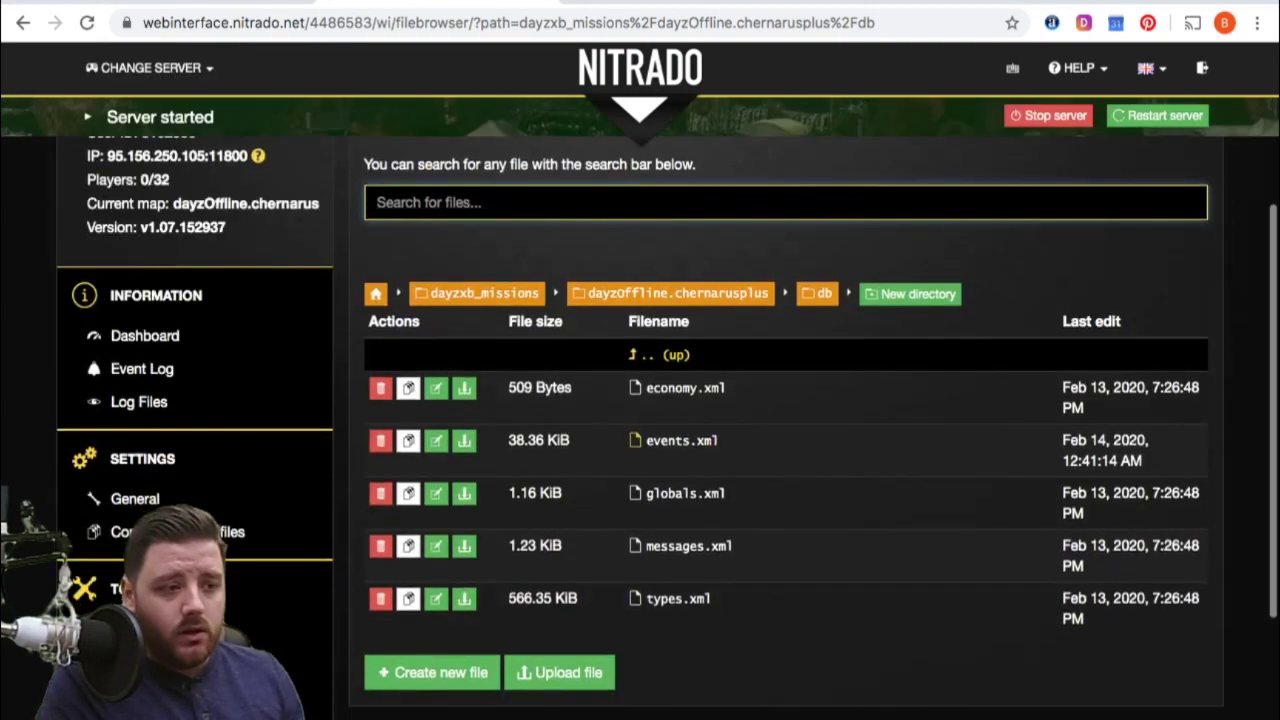
click(685, 388)
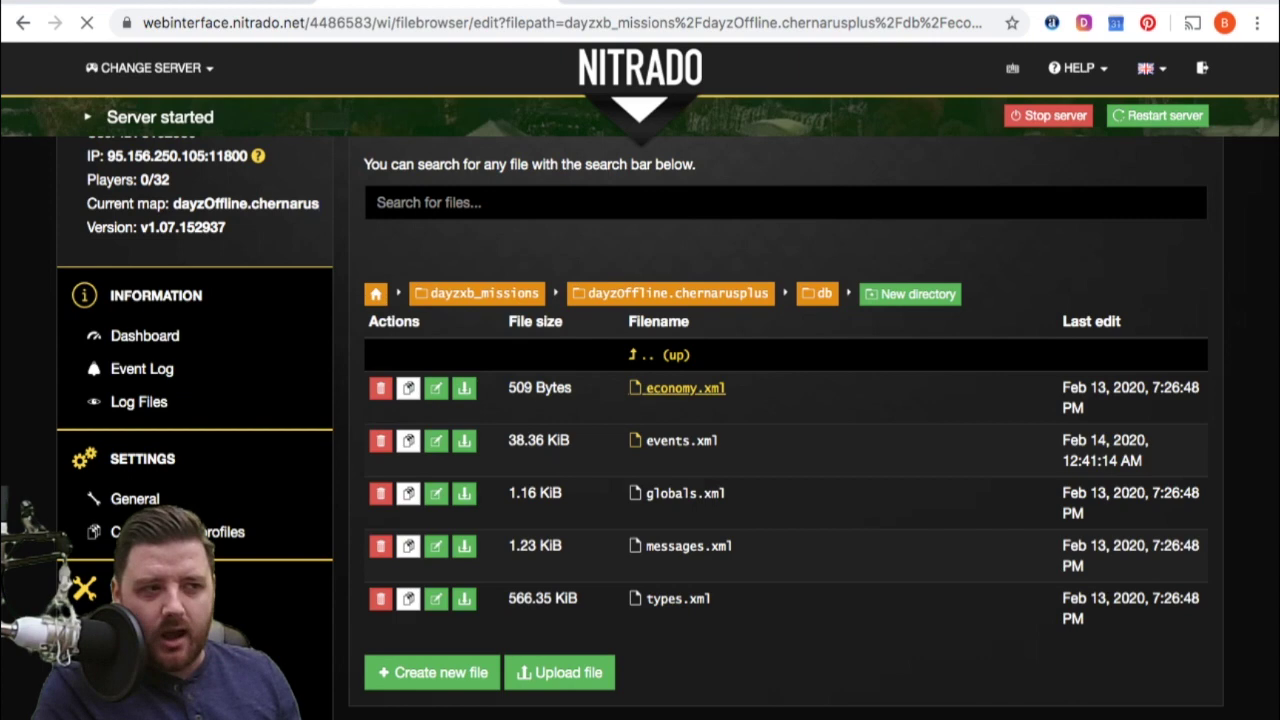
Look over economy.xml, return to the db directory and open globals.xml for editing
scroll(640, 400, up, 2)
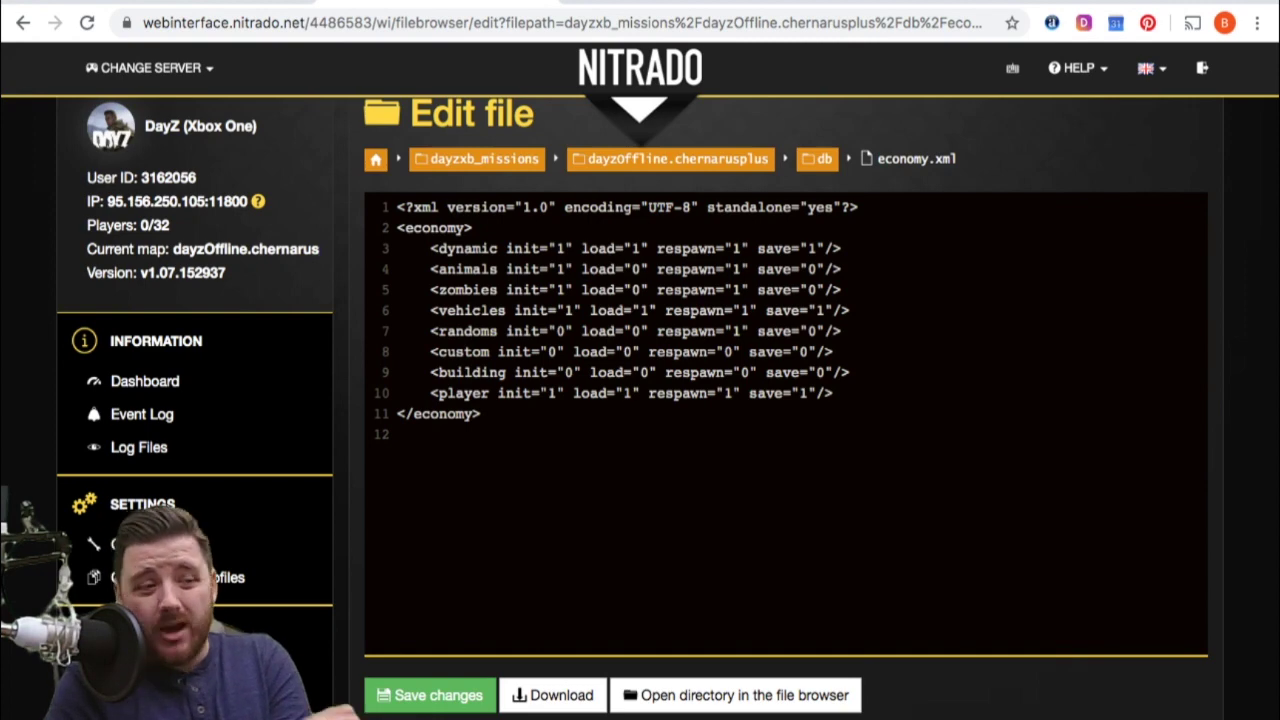
click(386, 707)
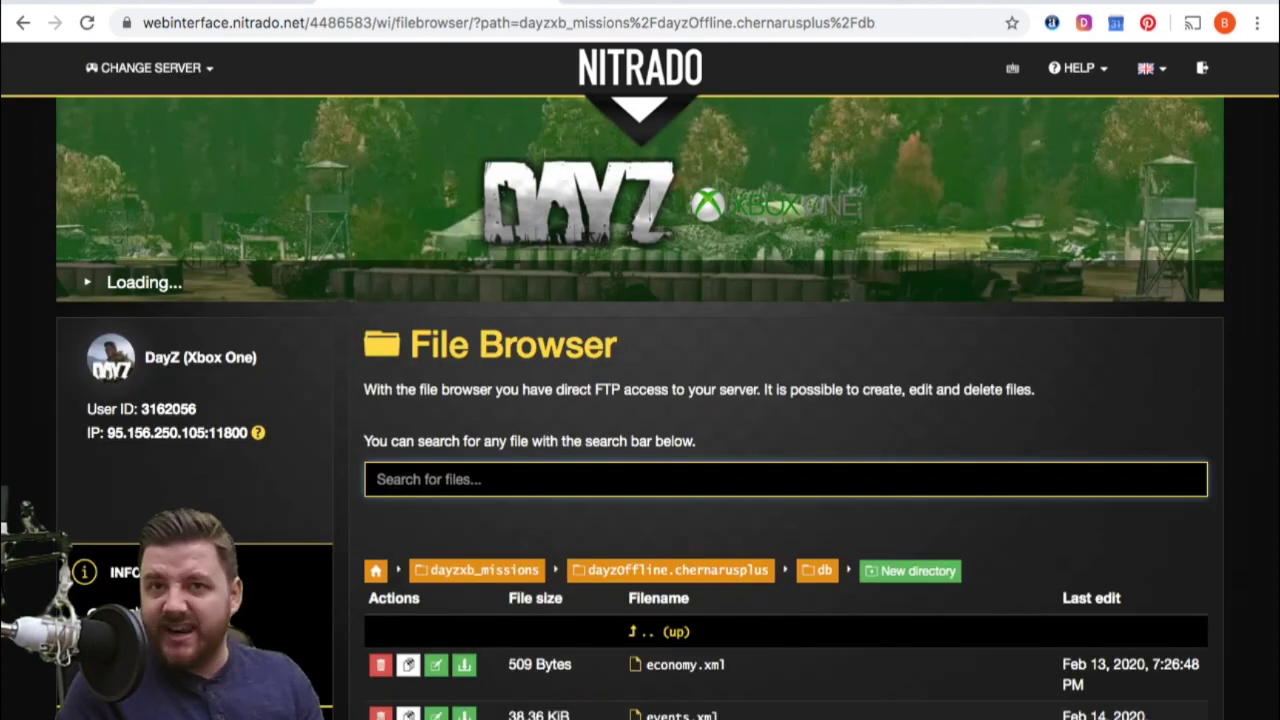
scroll(685, 462, down, 4)
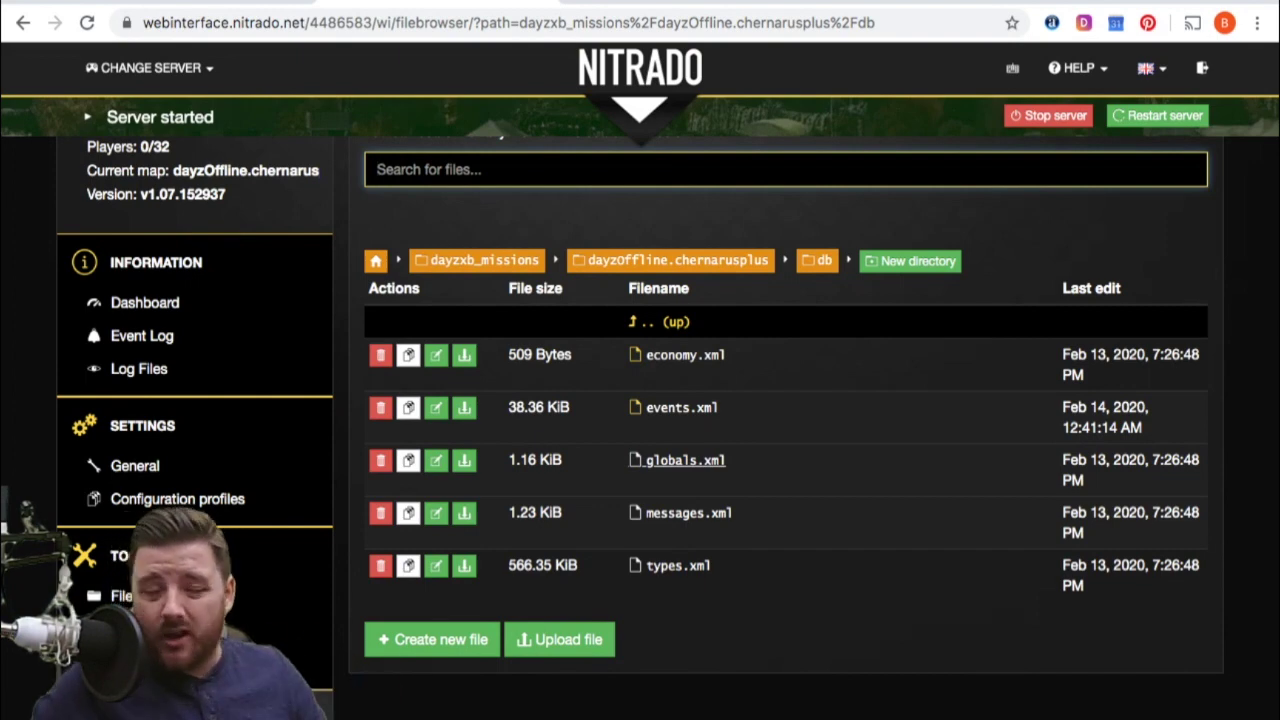
click(685, 461)
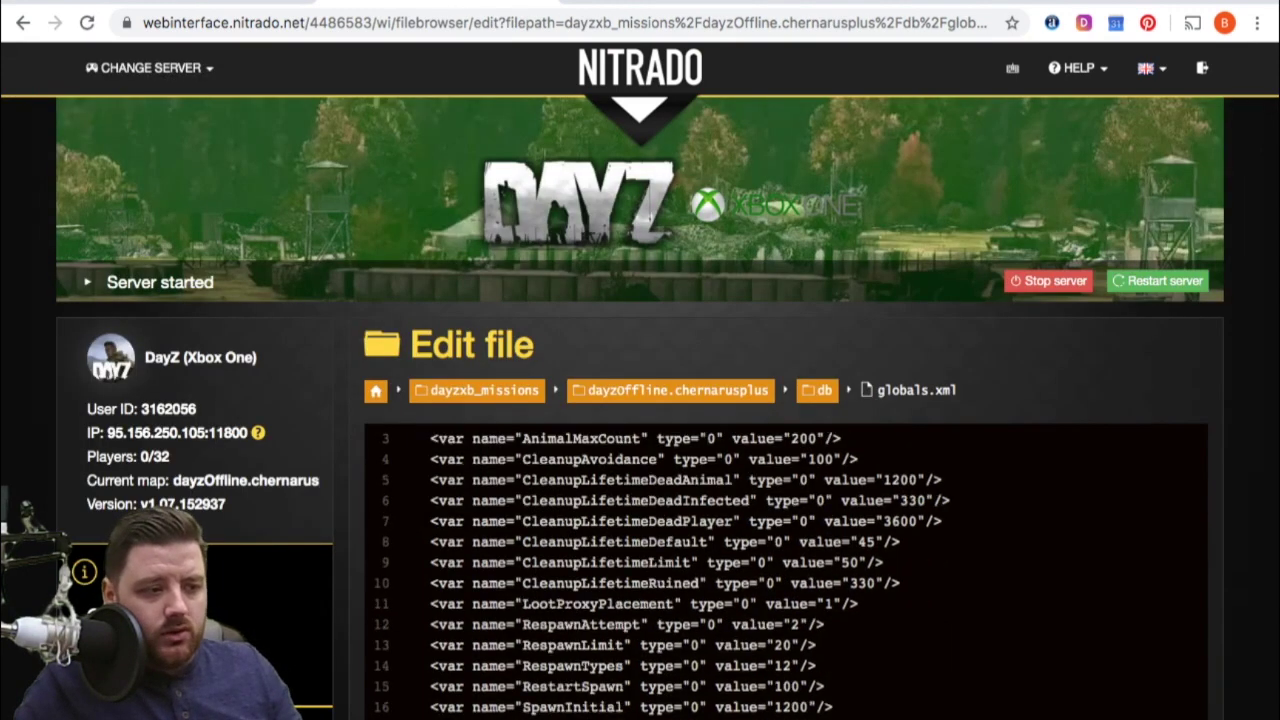
Review the variables in globals.xml, return to the db directory and open types.xml for editing
scroll(640, 400, down, 5)
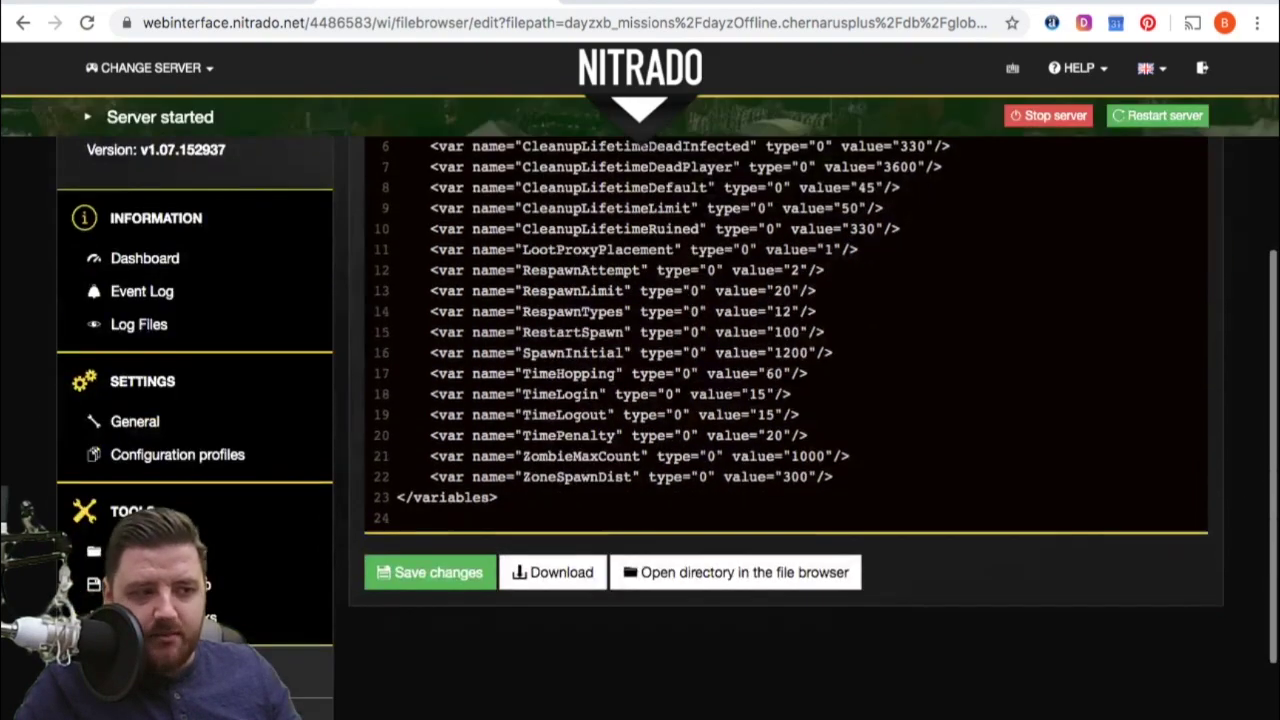
scroll(786, 400, up, 4)
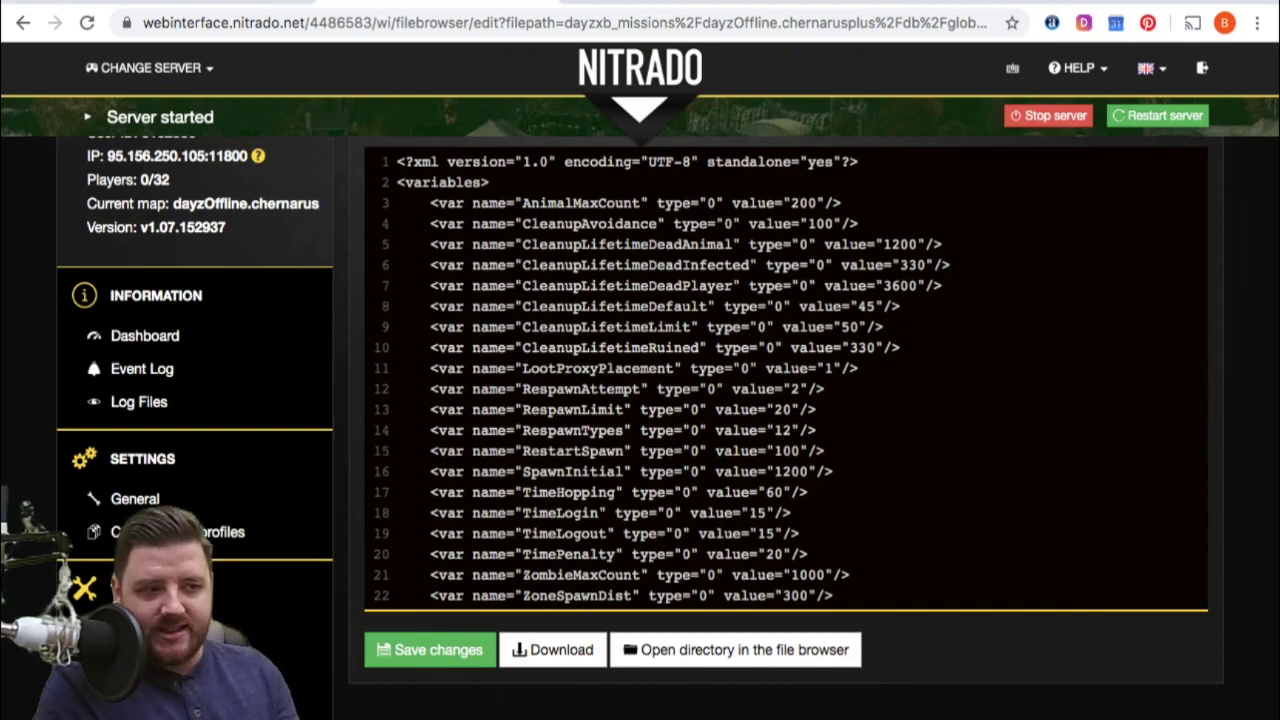
scroll(392, 716, up, 1)
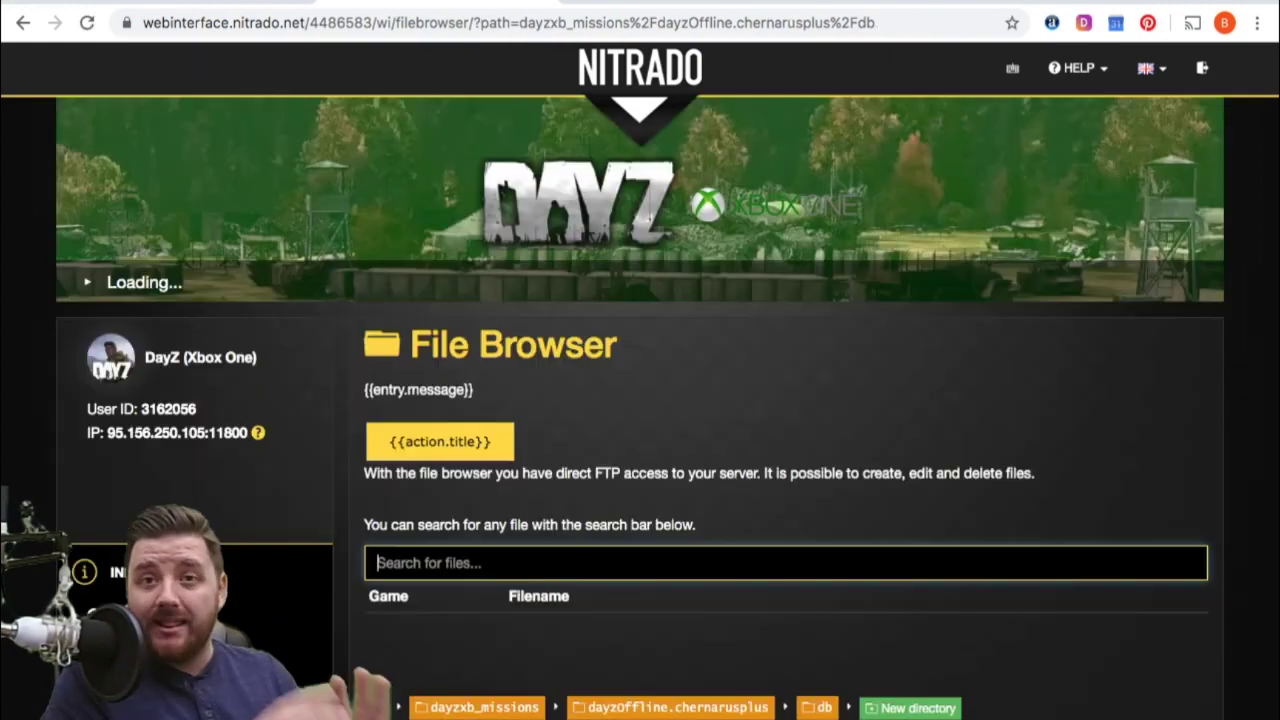
scroll(680, 570, down, 1)
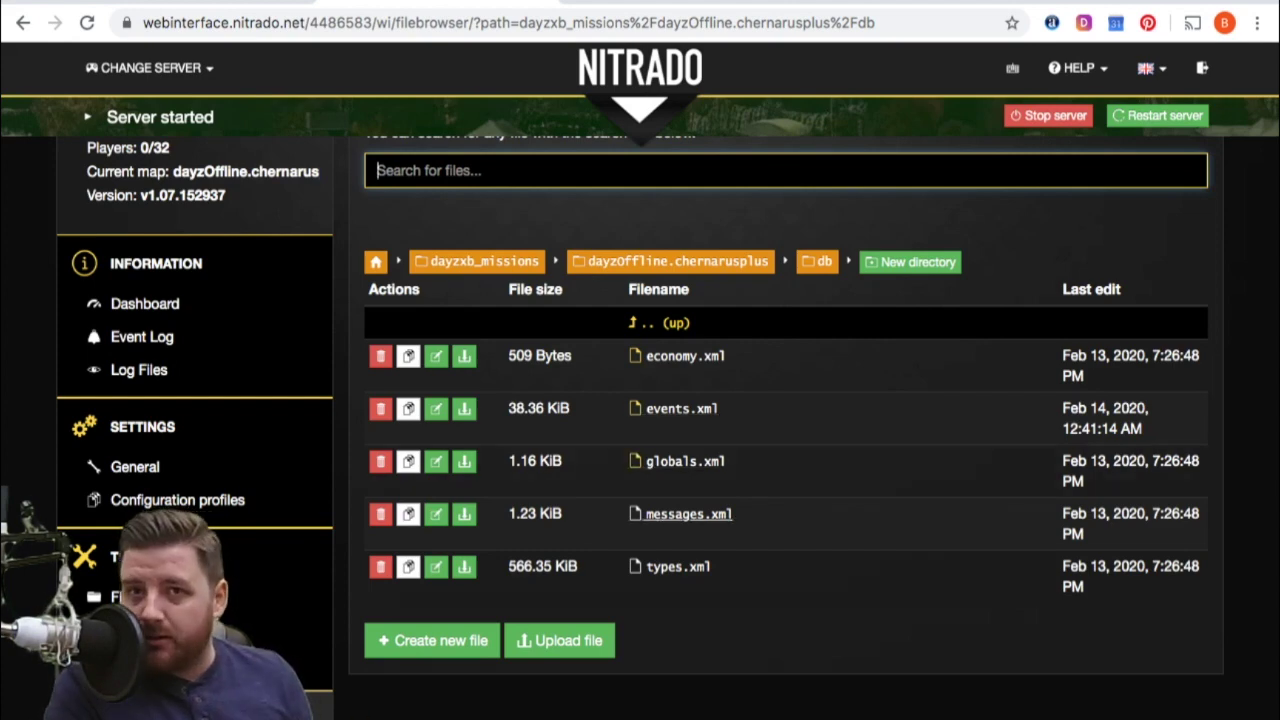
click(678, 566)
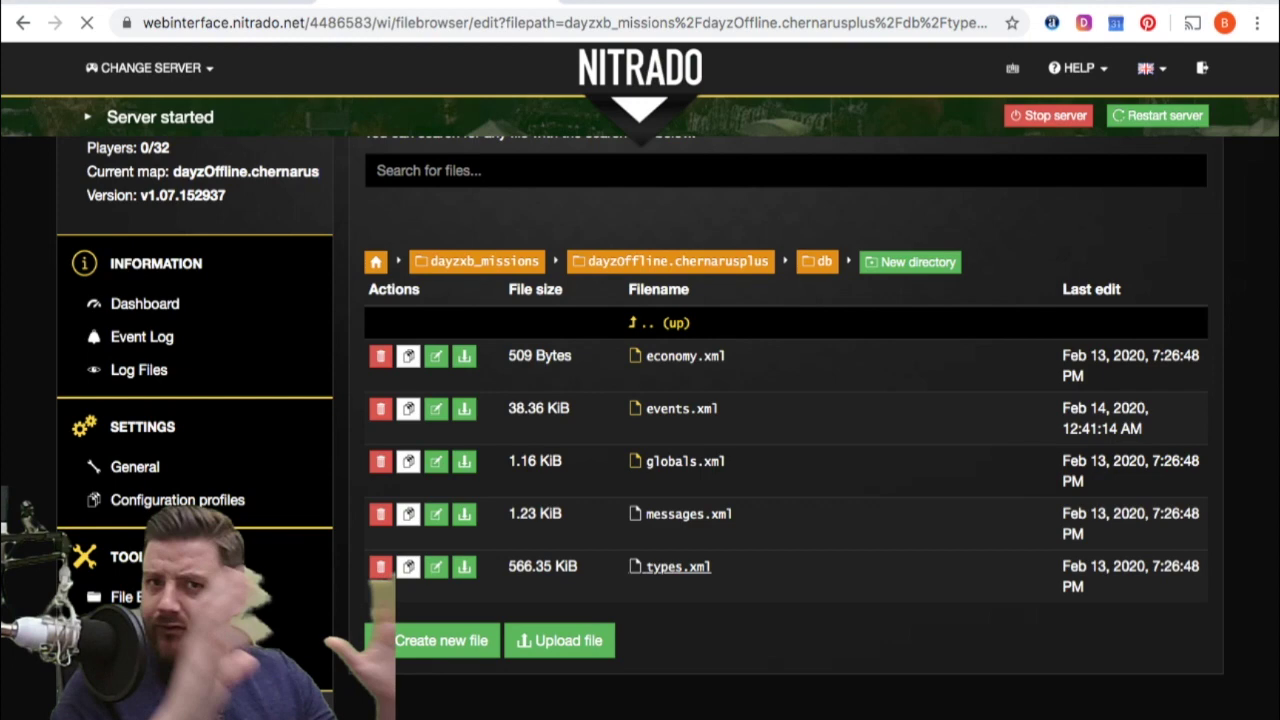
scroll(640, 400, down, 2)
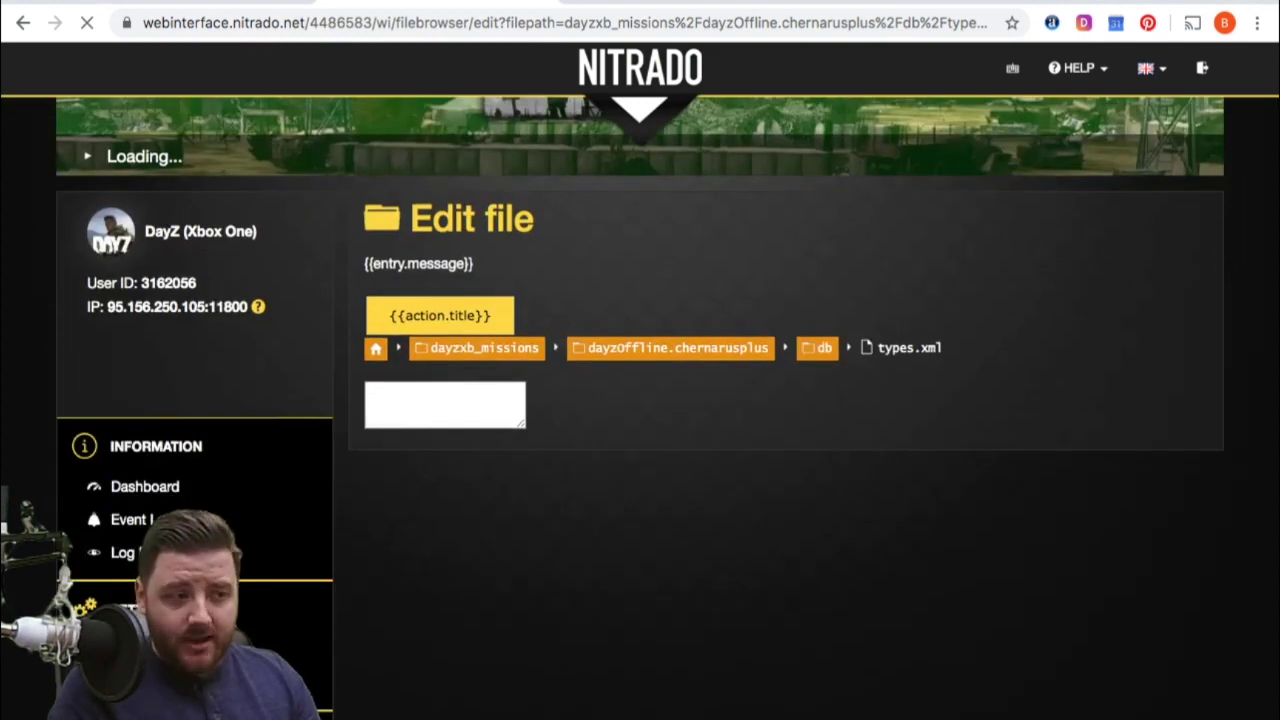
scroll(640, 400, down, 1)
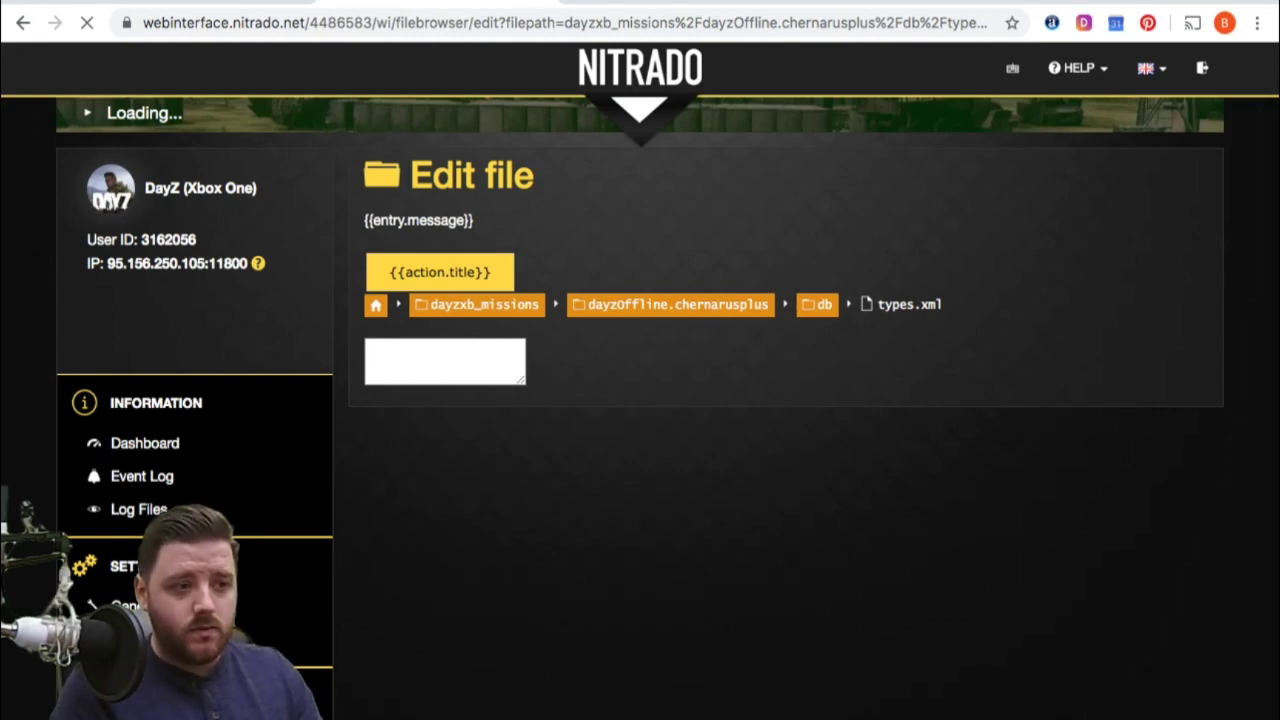
scroll(640, 400, down, 3)
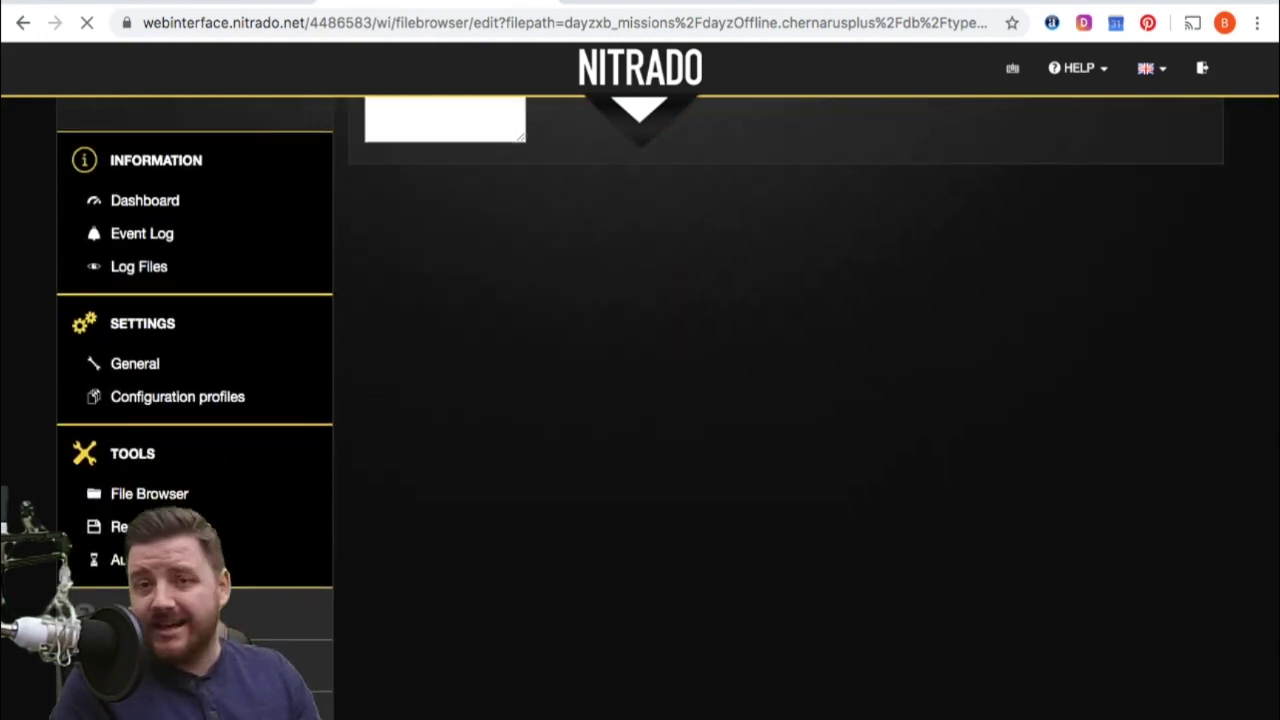
scroll(640, 400, up, 2)
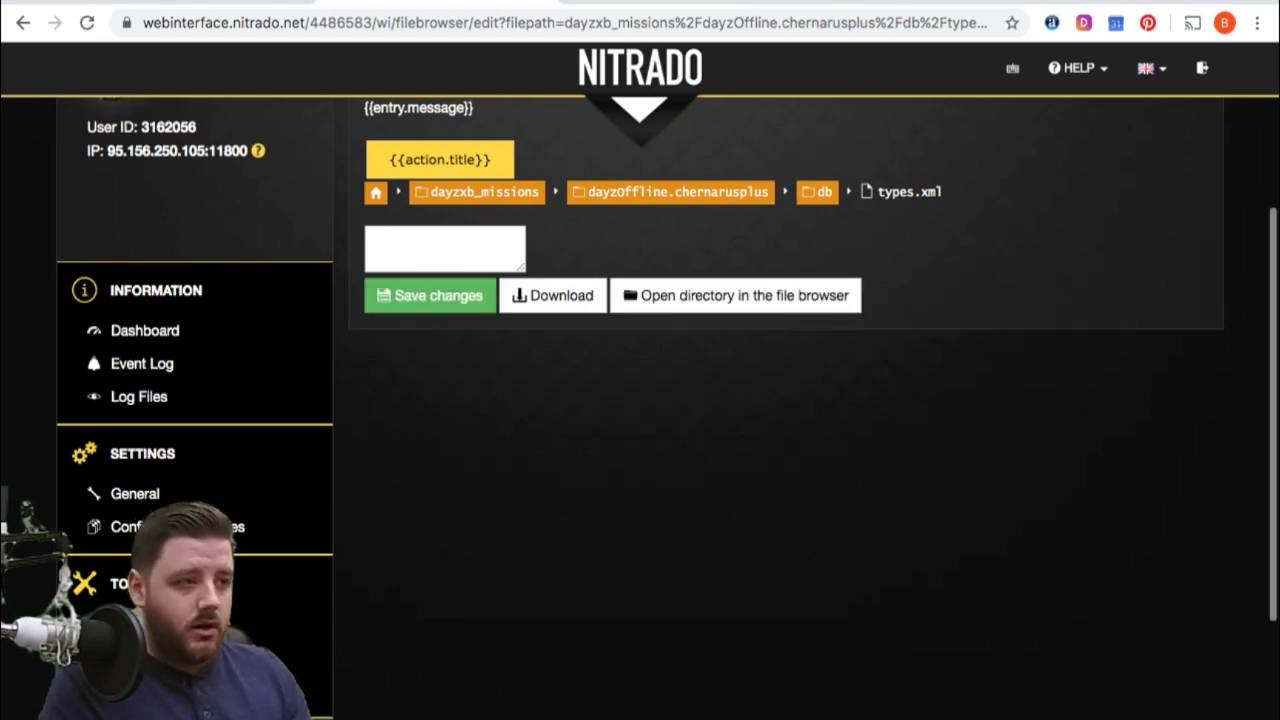
scroll(640, 400, down, 1)
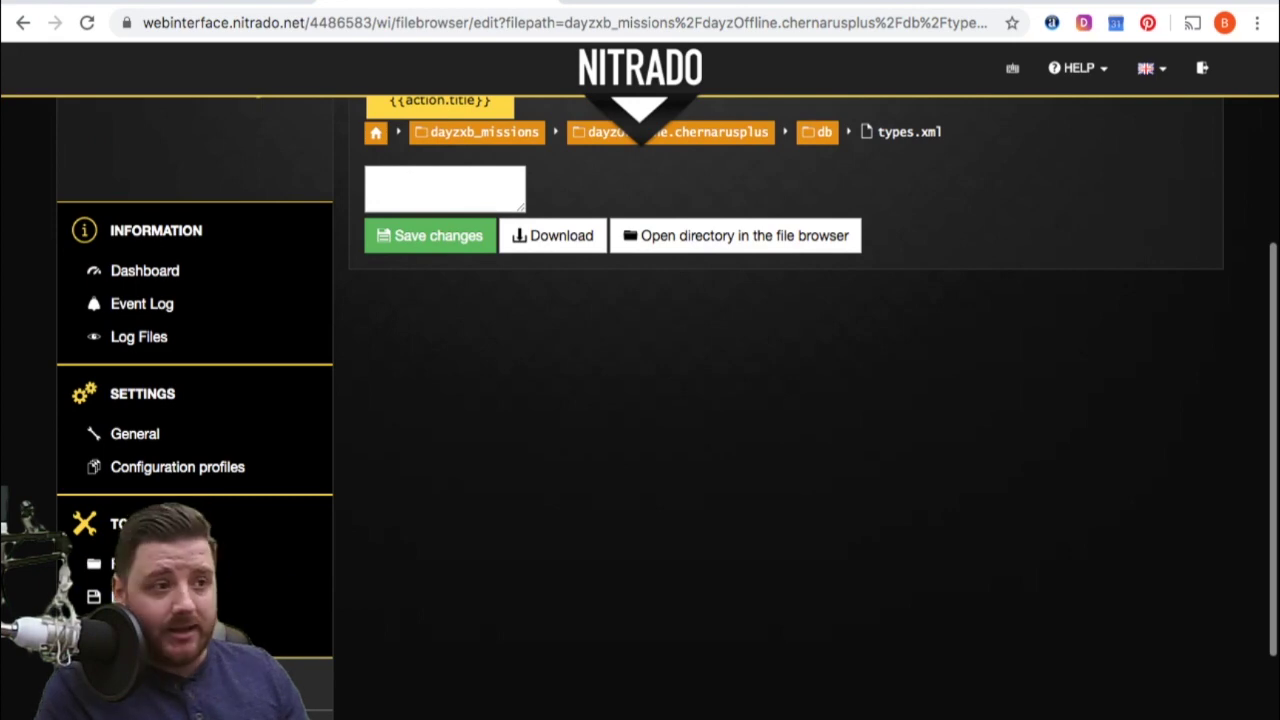
scroll(640, 400, up, 1)
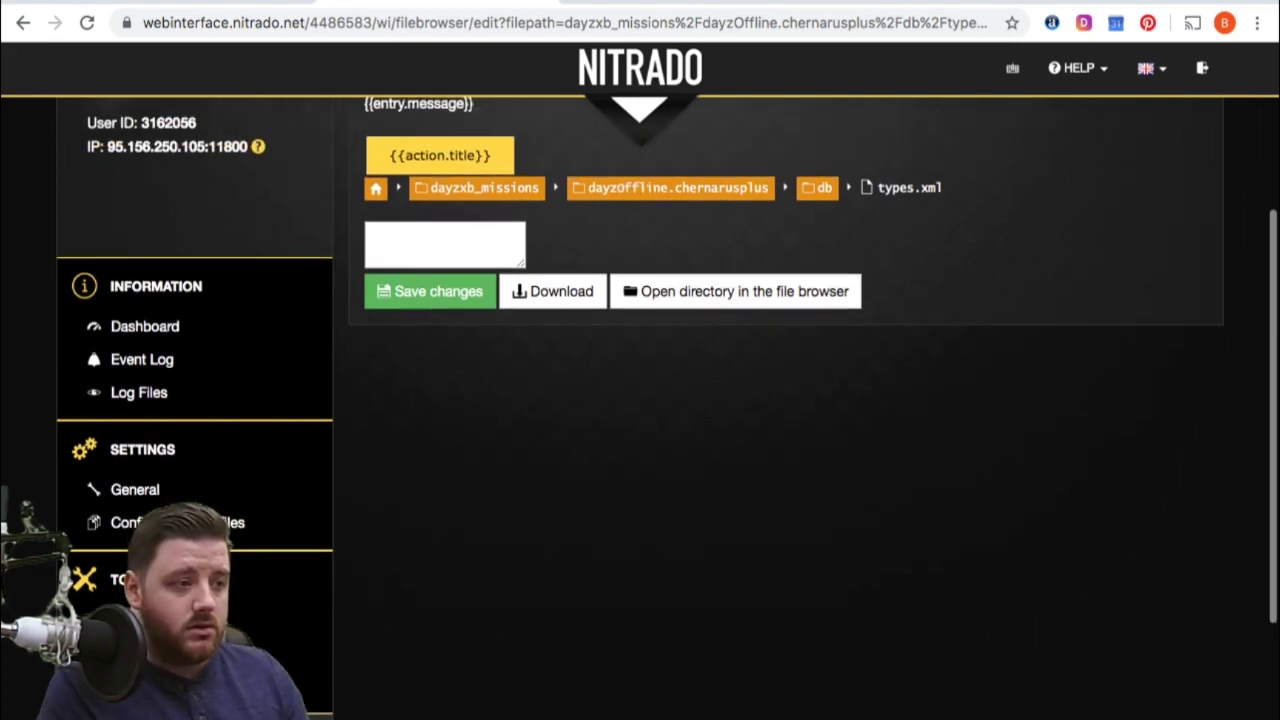
scroll(640, 400, down, 1)
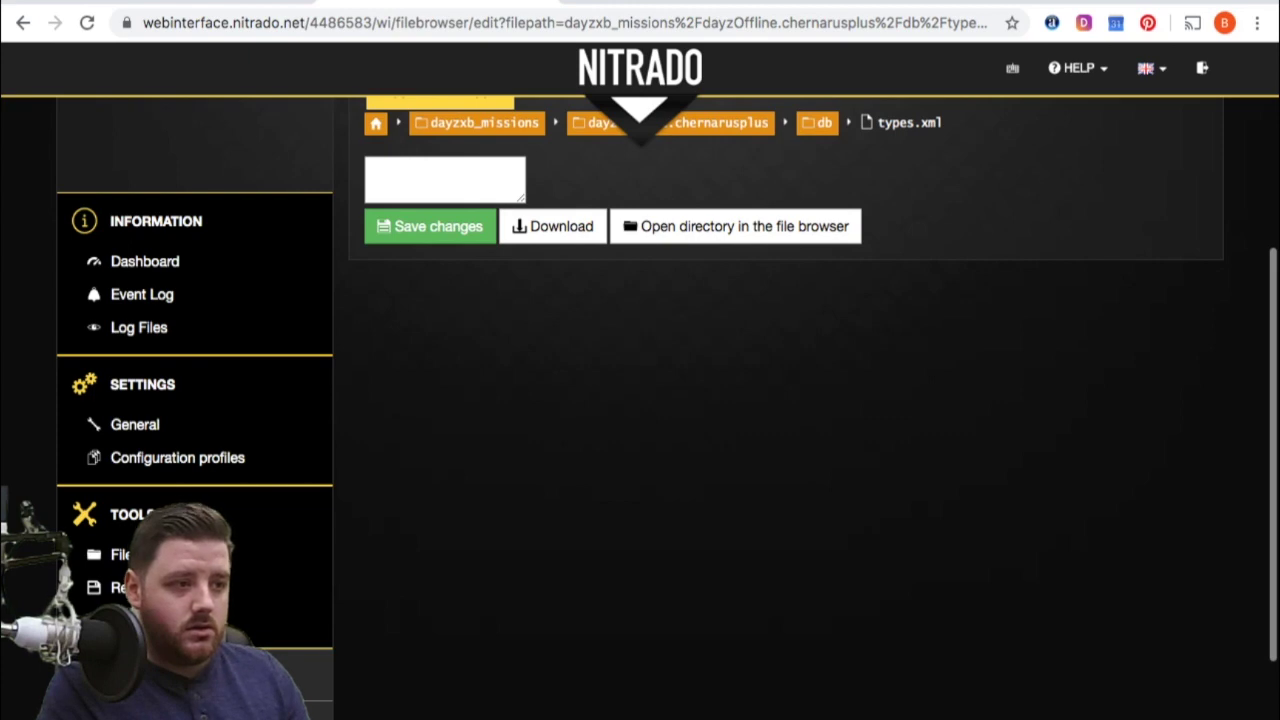
scroll(640, 400, up, 2)
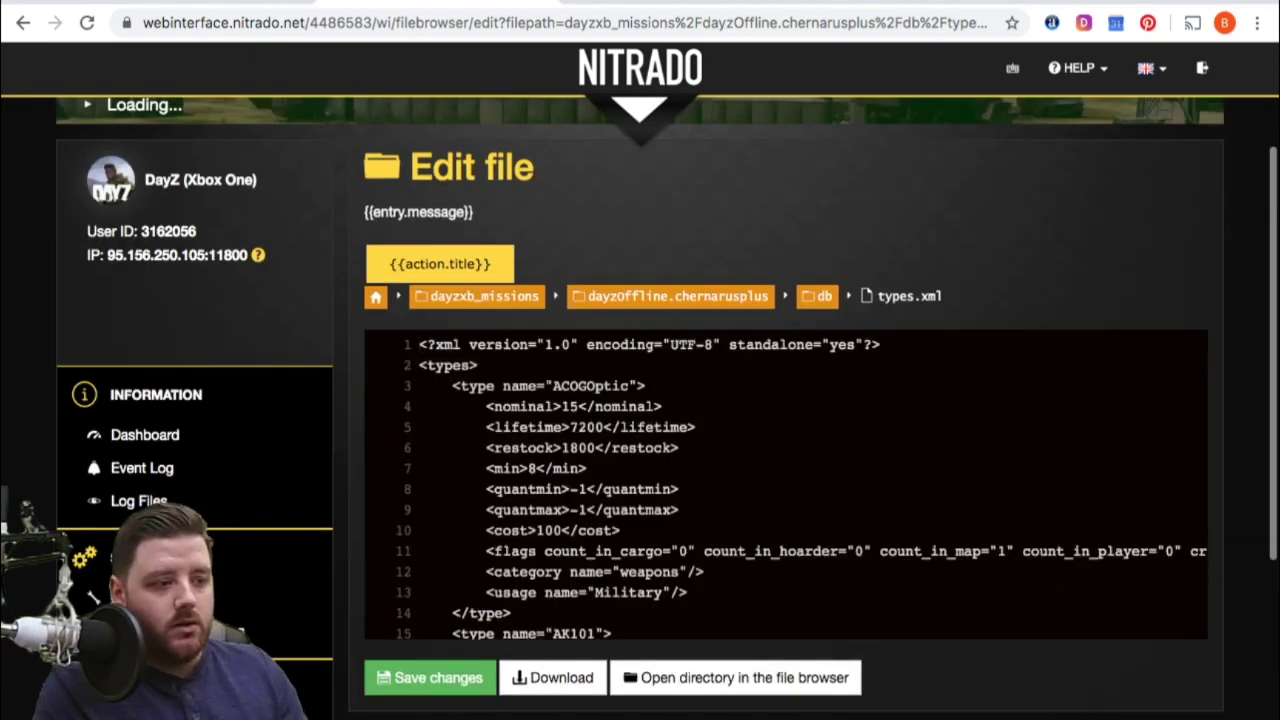
Examine the ACOGOptic and AK101 entries at the start of types.xml, including nominal, lifetime, restock and min
scroll(785, 485, down, 5)
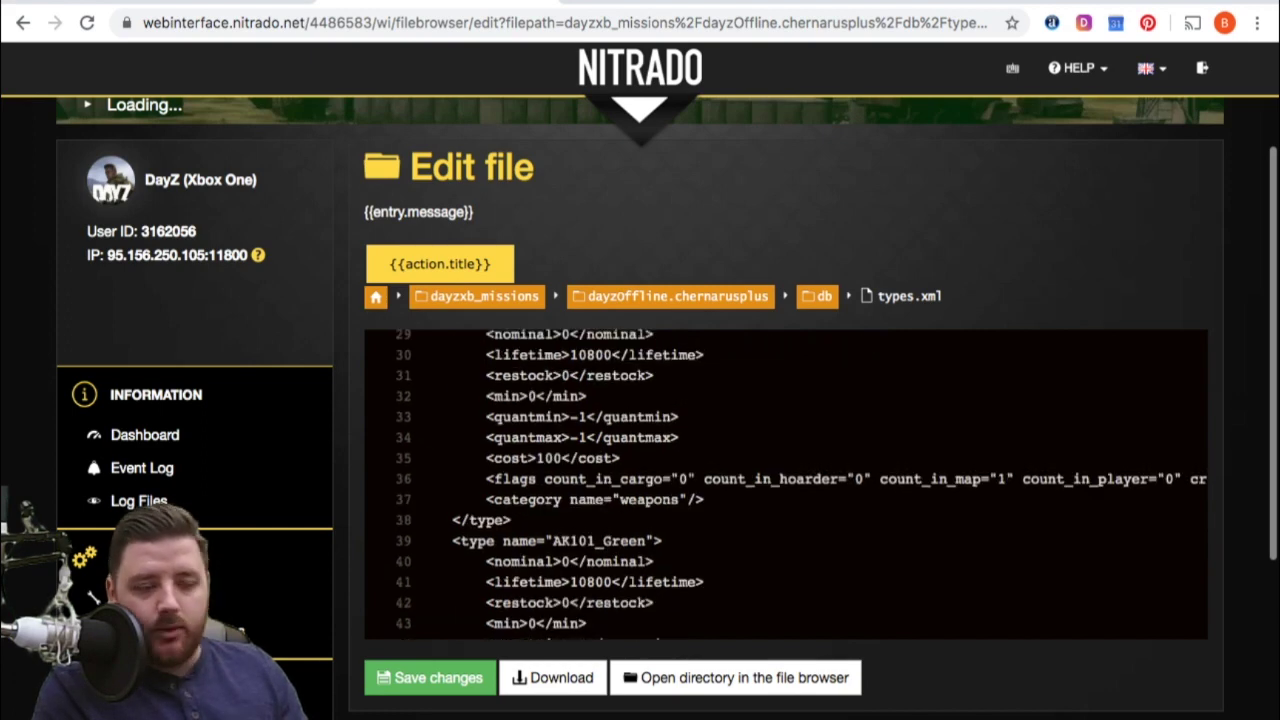
scroll(785, 485, up, 4)
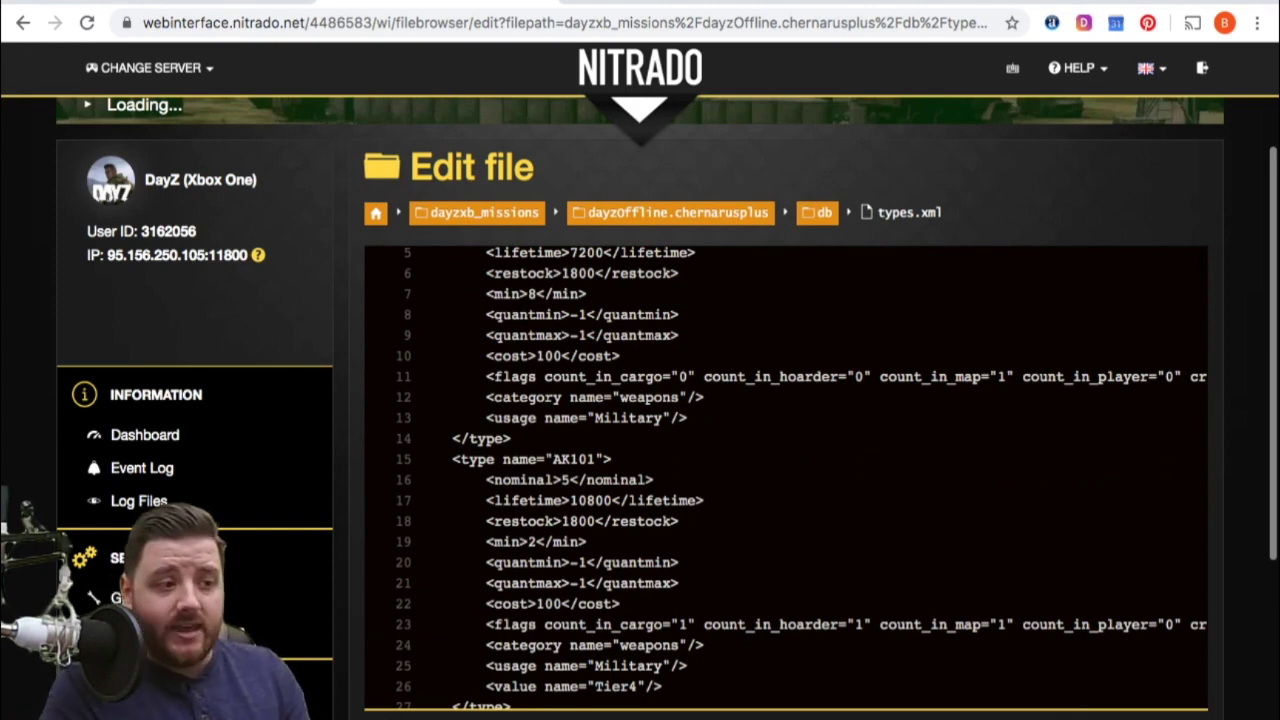
scroll(785, 475, up, 2)
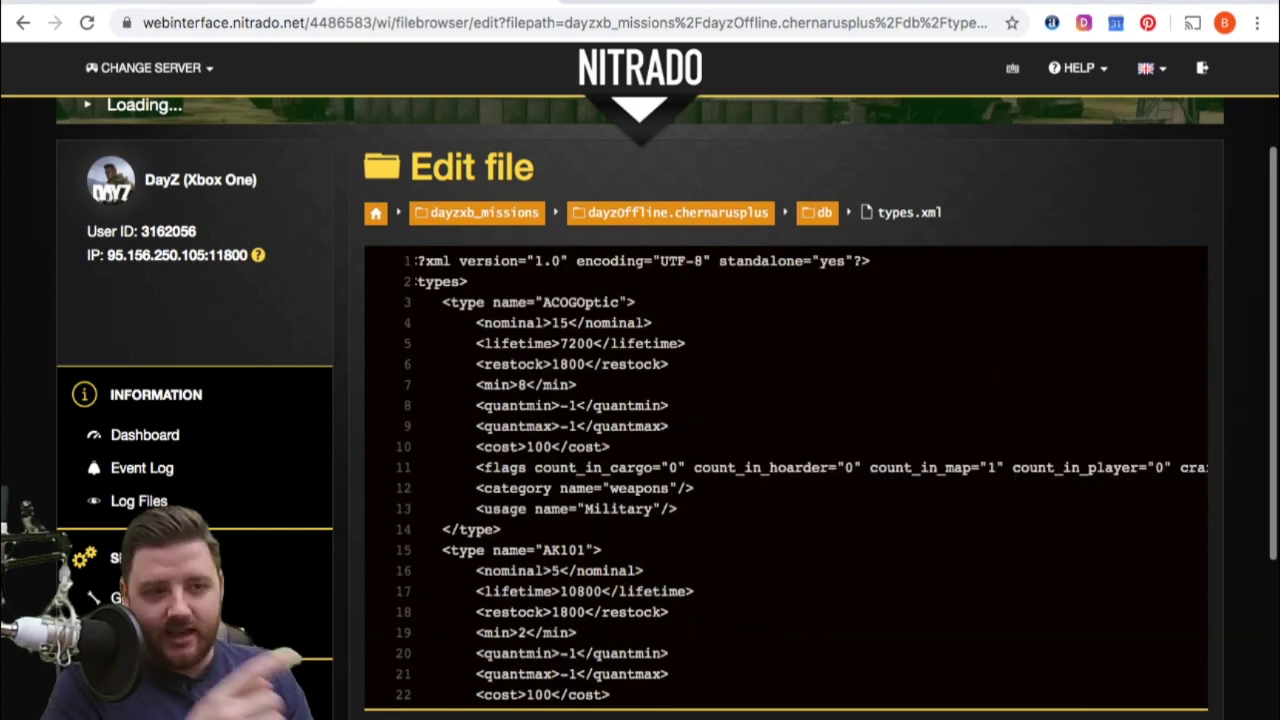
scroll(785, 475, down, 2)
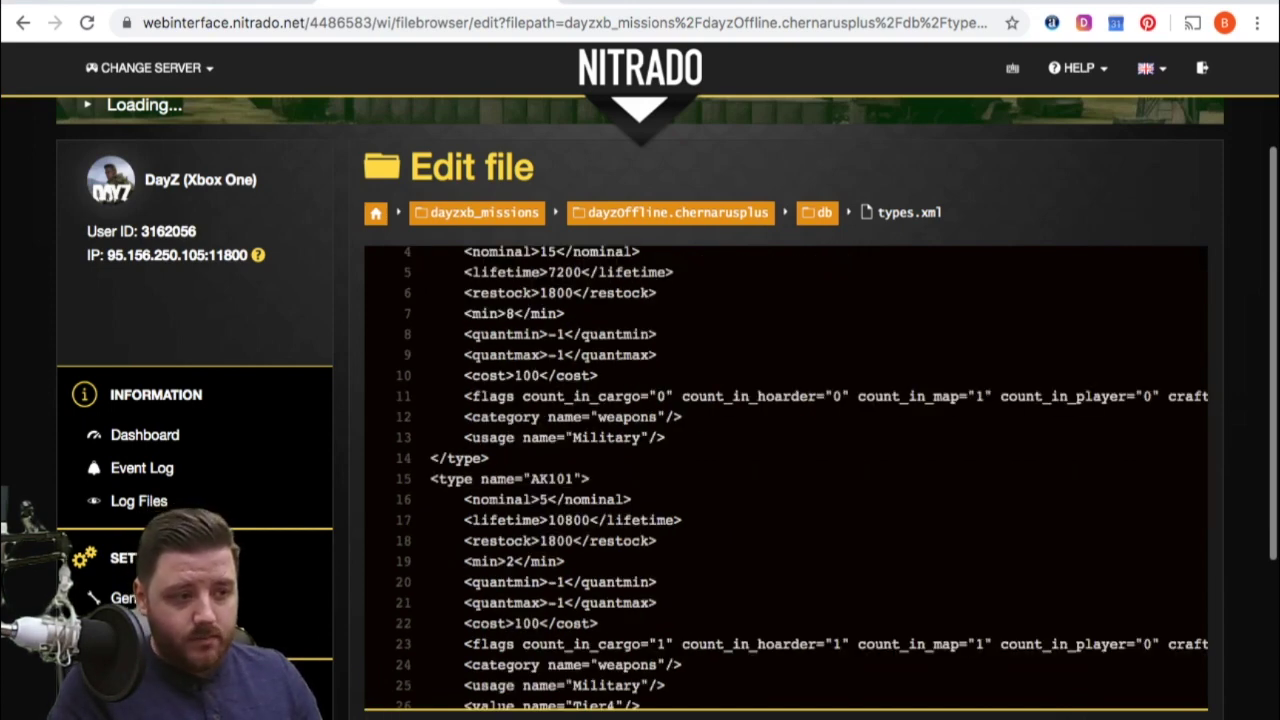
scroll(785, 475, up, 1)
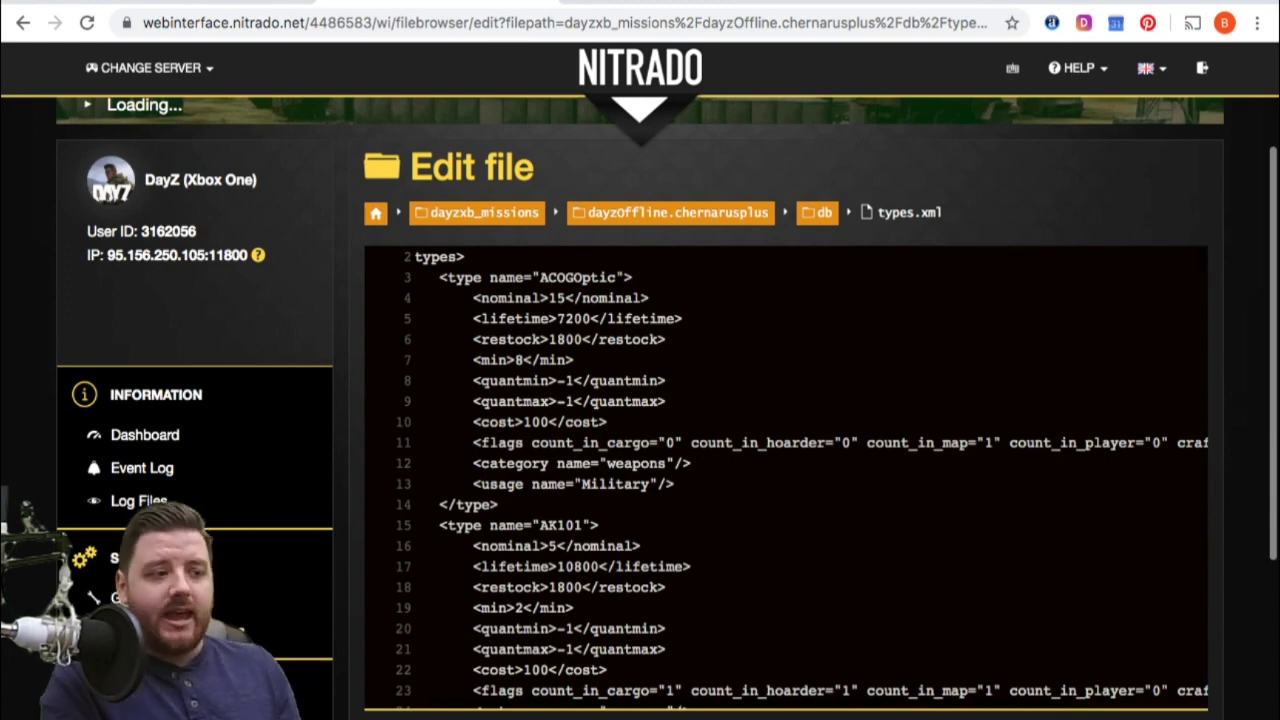
Compare the AK101_Black and AK101_Green entries in types.xml with the base AK101 entry, including their flags and category
scroll(785, 475, down, 5)
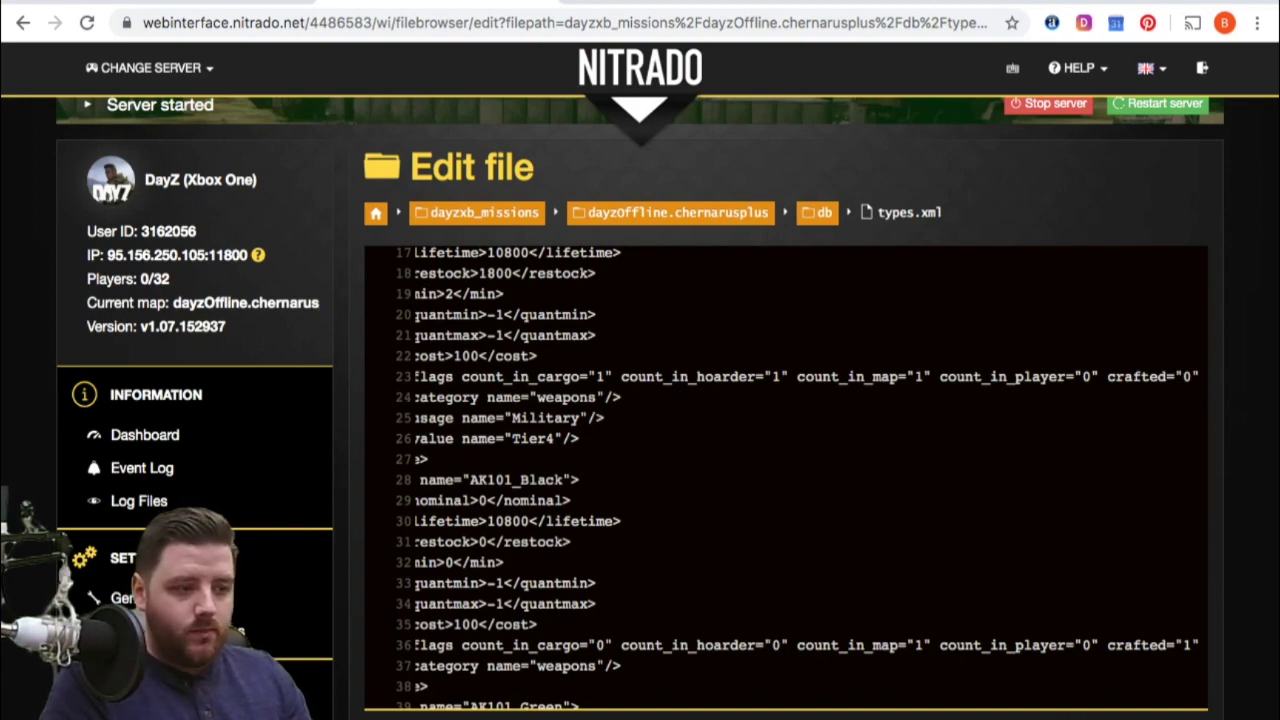
click(576, 542)
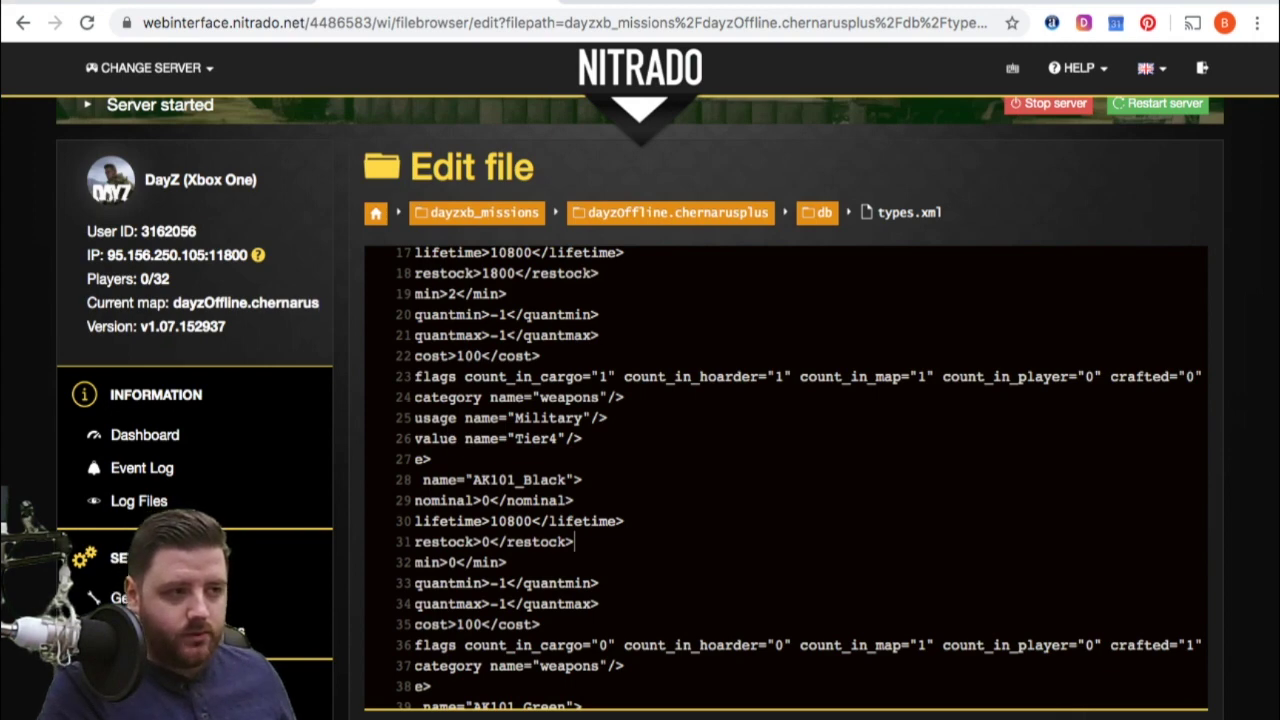
scroll(786, 478, left, 1)
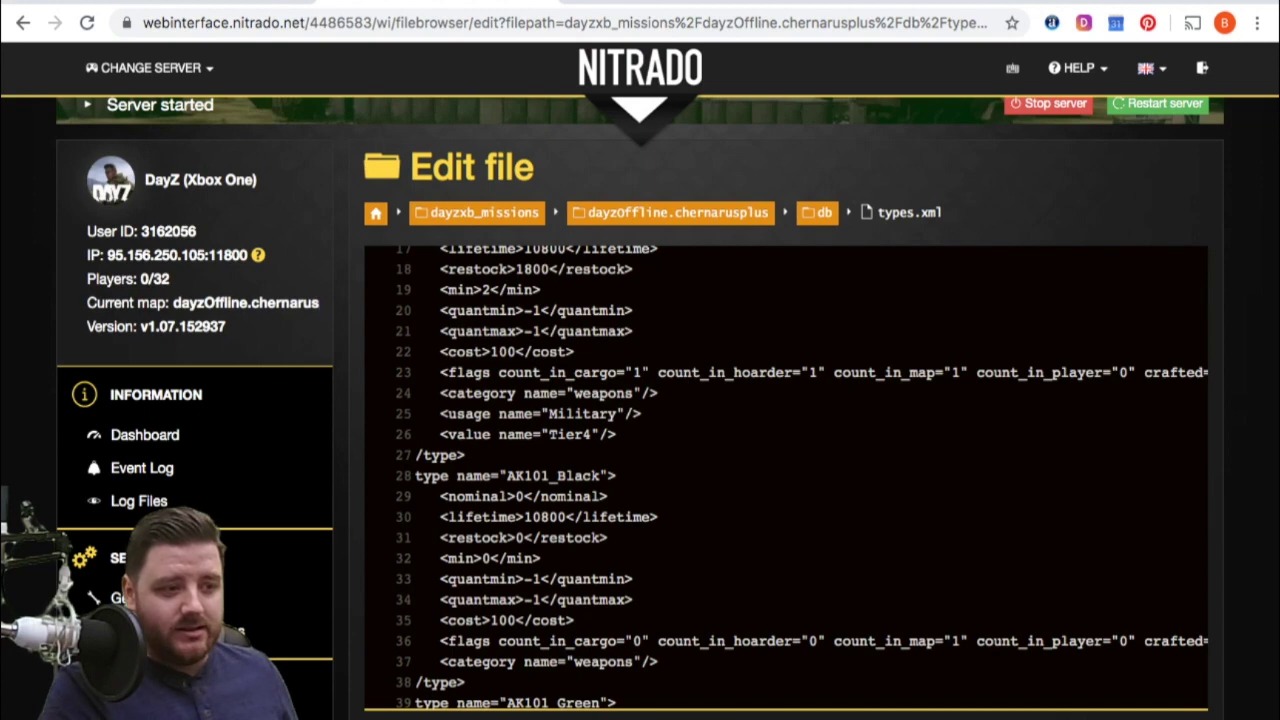
scroll(786, 478, down, 3)
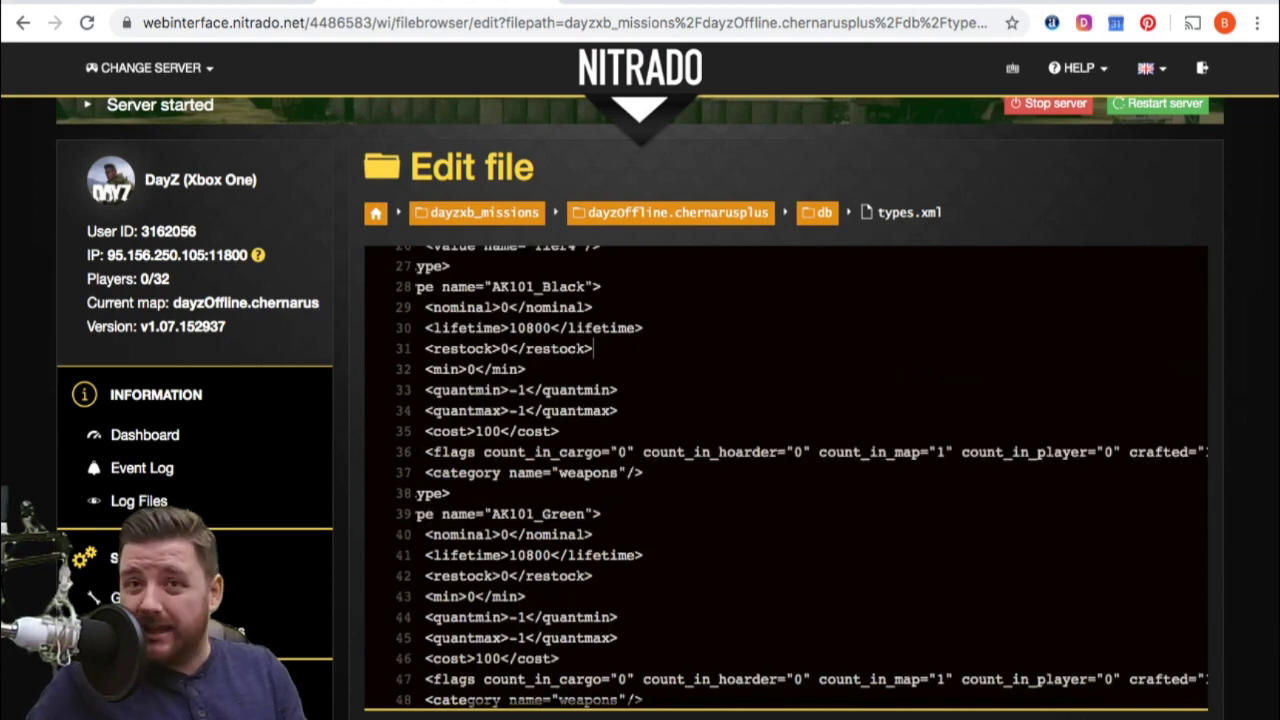
scroll(786, 478, left, 1)
click(512, 498)
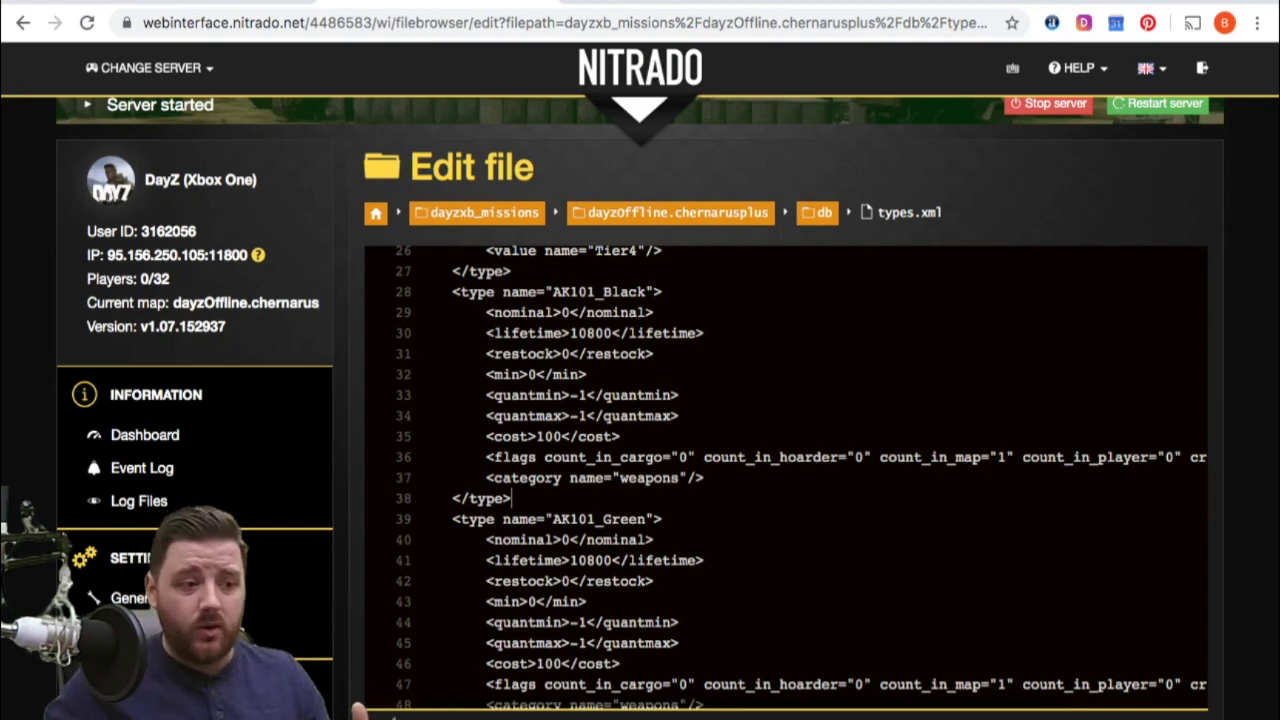
scroll(786, 478, down, 3)
scroll(786, 478, right, 1)
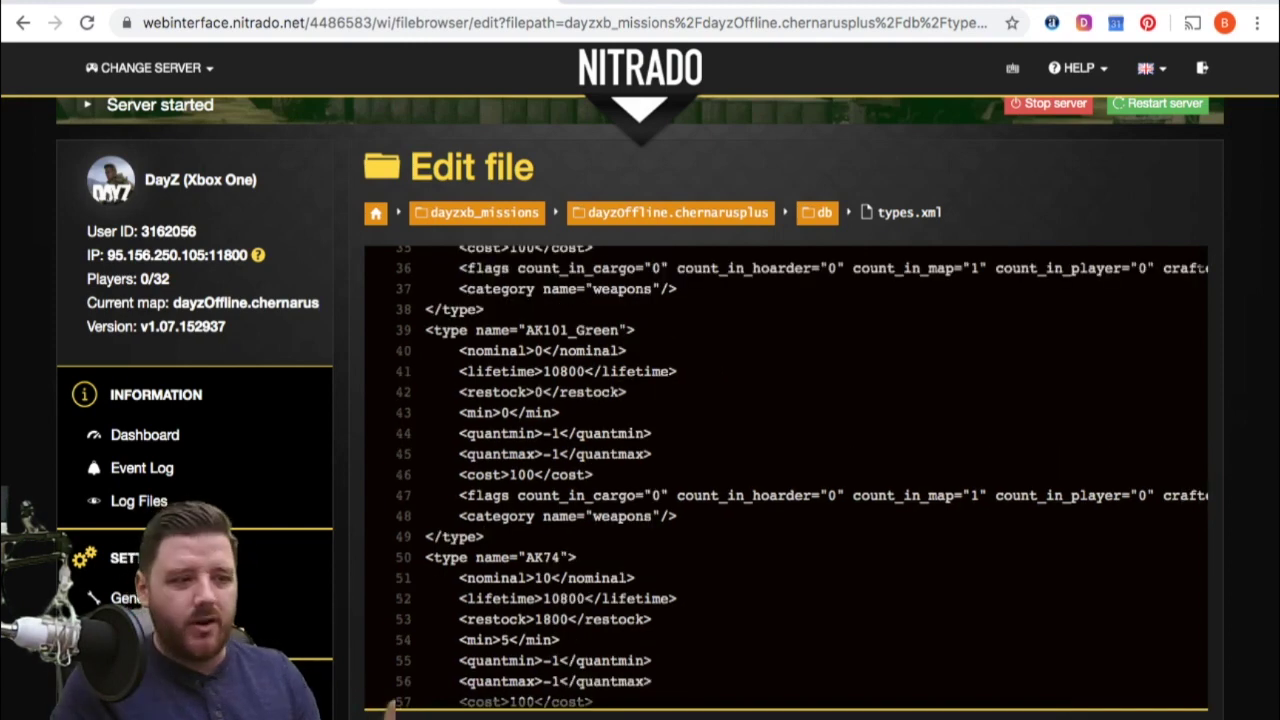
scroll(786, 478, up, 4)
scroll(786, 478, left, 1)
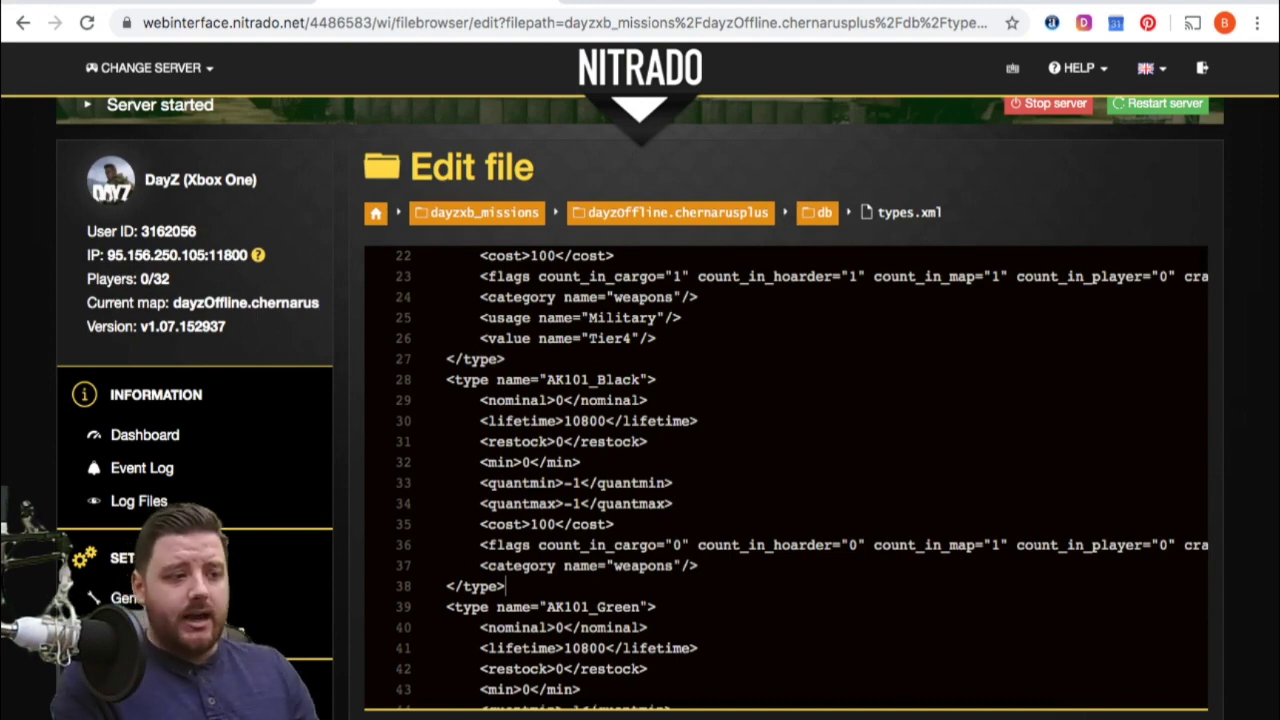
Look through the following weapon entries in types.xml, from AK74 through AK74_Black and AK74_Green to the AK74 handguard
scroll(786, 478, down, 6)
scroll(786, 478, right, 1)
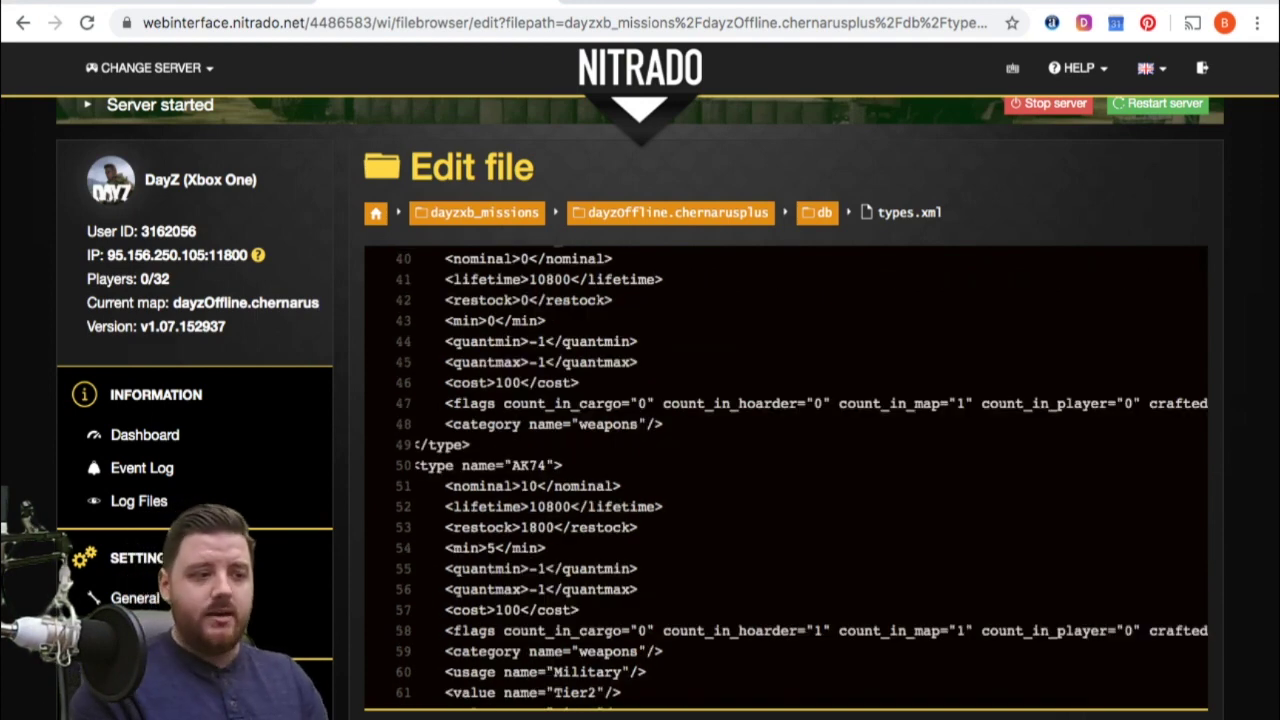
scroll(786, 478, down, 3)
scroll(786, 478, right, 2)
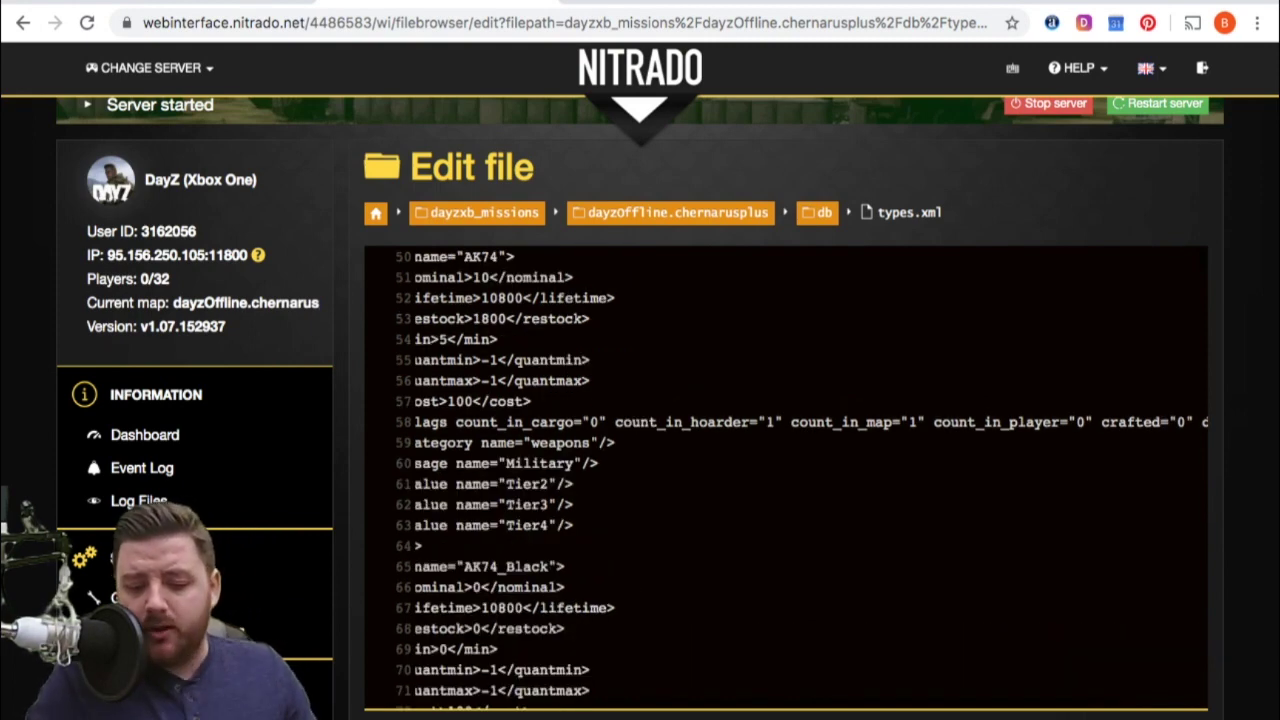
scroll(786, 478, down, 4)
scroll(786, 478, right, 1)
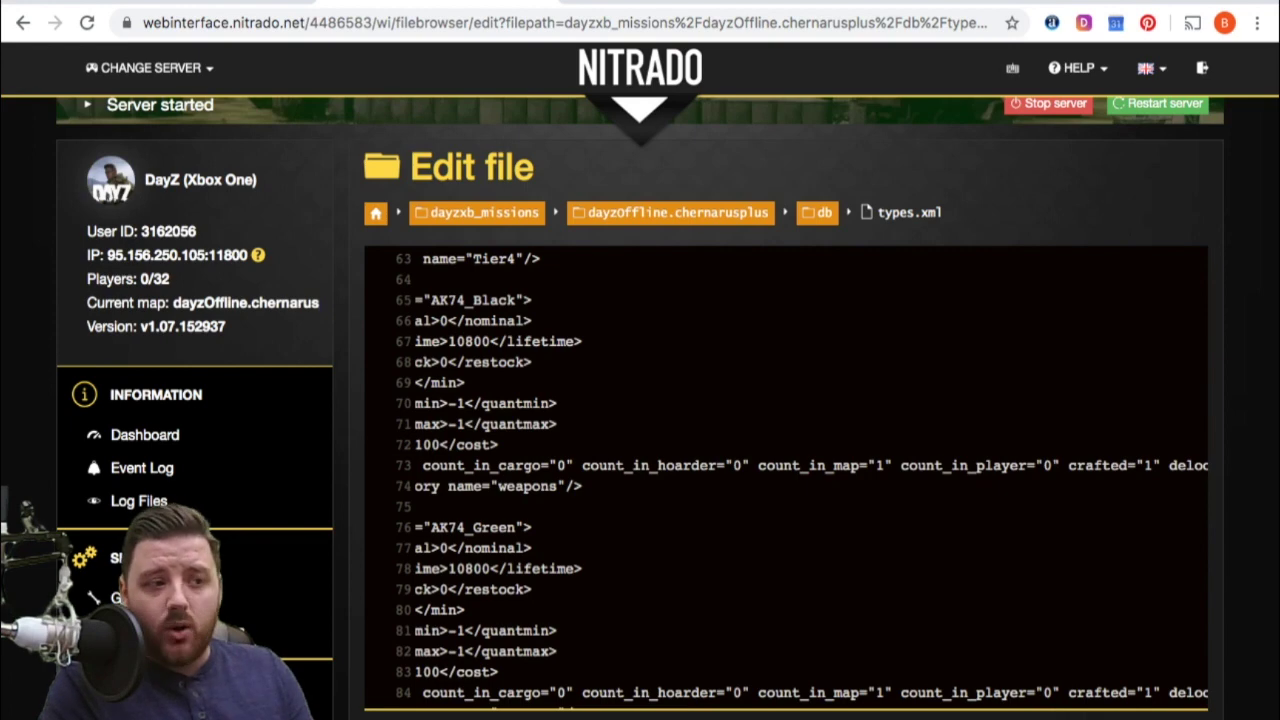
scroll(803, 476, down, 3)
scroll(803, 476, right, 1)
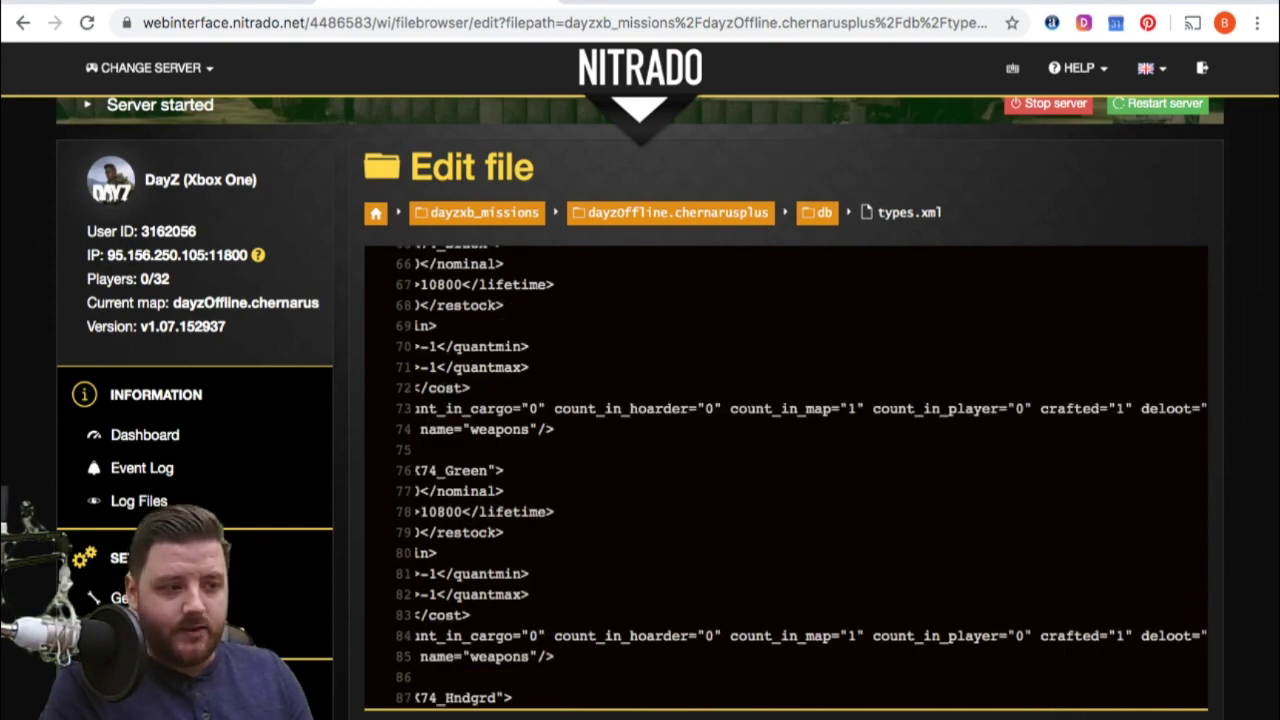
scroll(802, 476, down, 1)
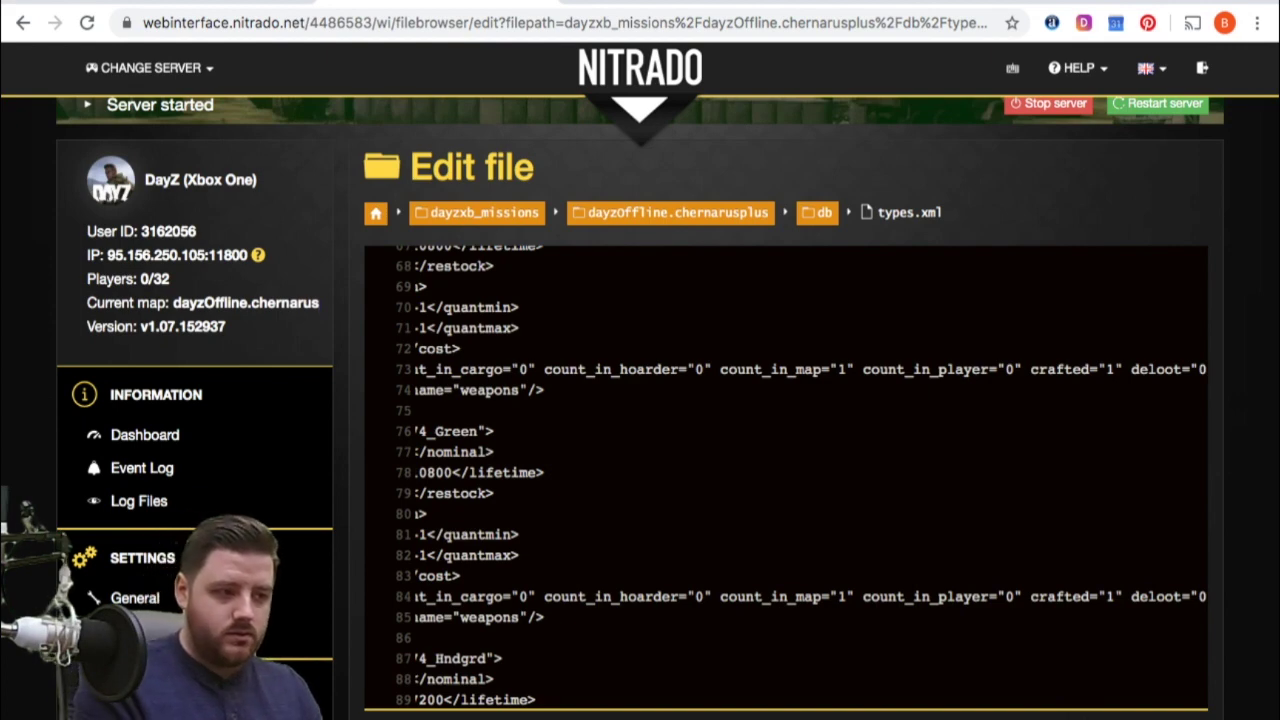
Go back to the AK74 entry in types.xml and review its nominal, lifetime, restock, min, usage and tier settings
scroll(785, 475, up, 7)
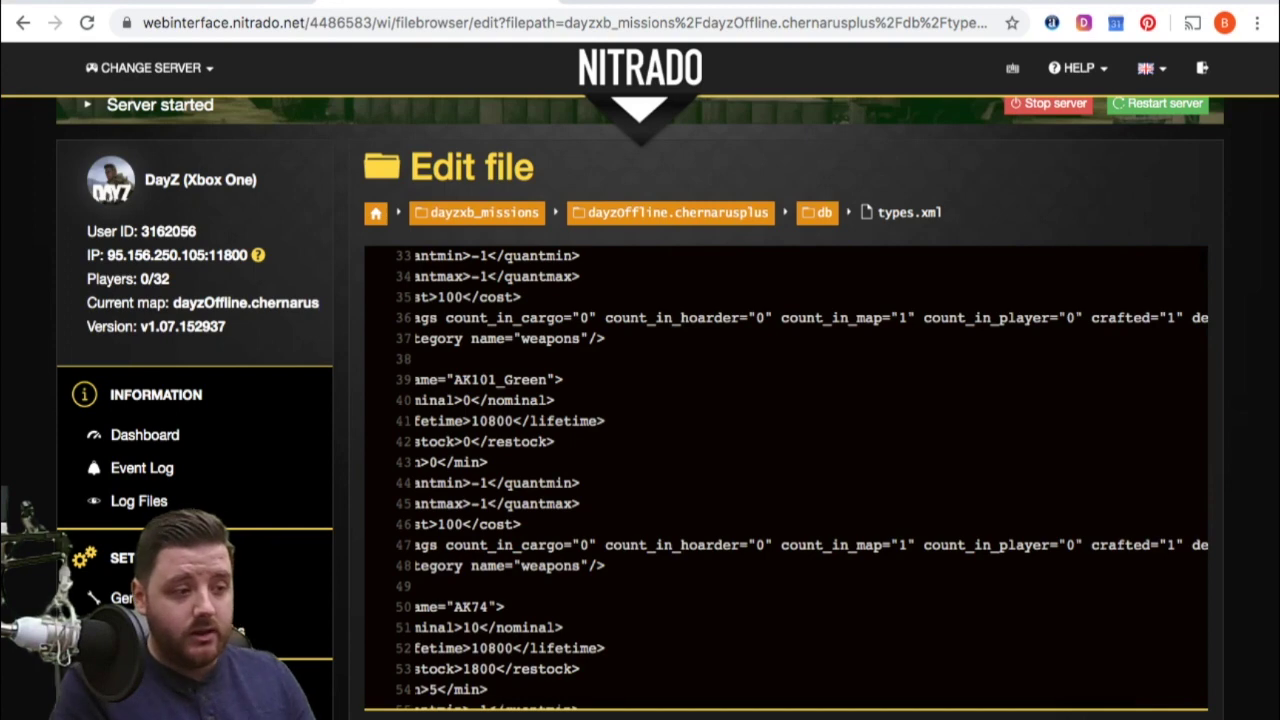
scroll(585, 648, left, 2)
scroll(573, 648, up, 1)
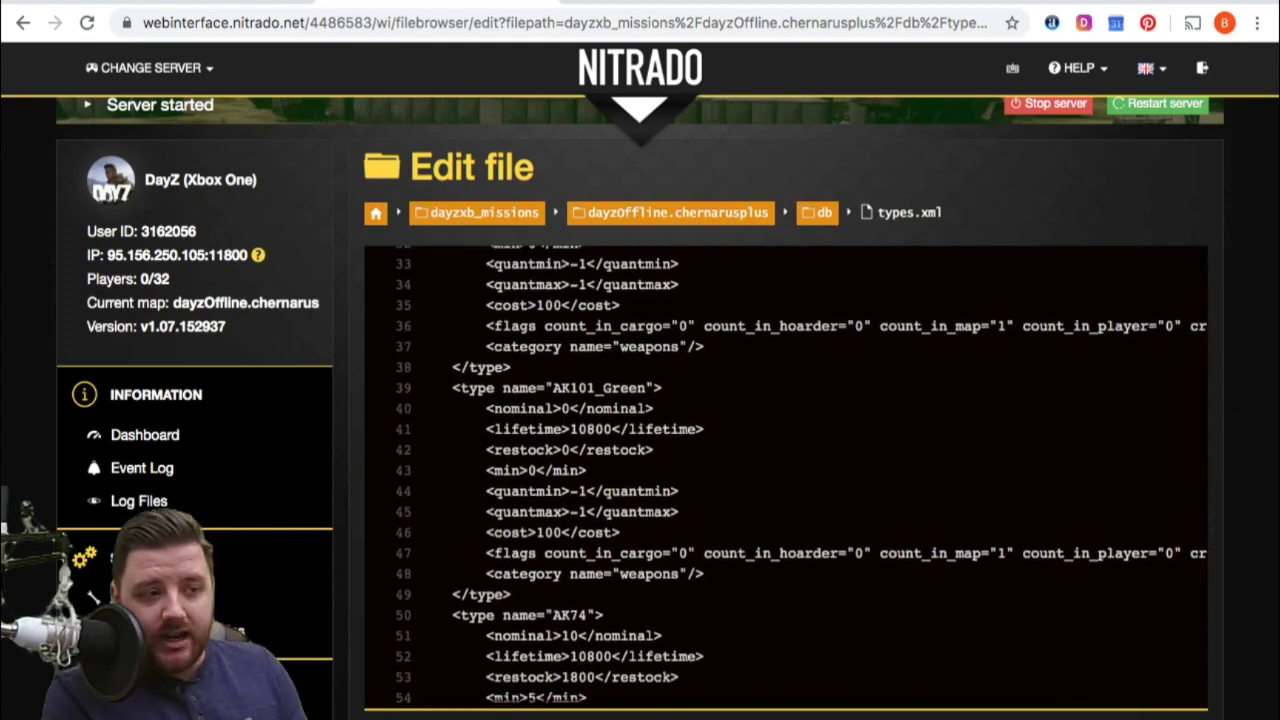
scroll(577, 656, up, 1)
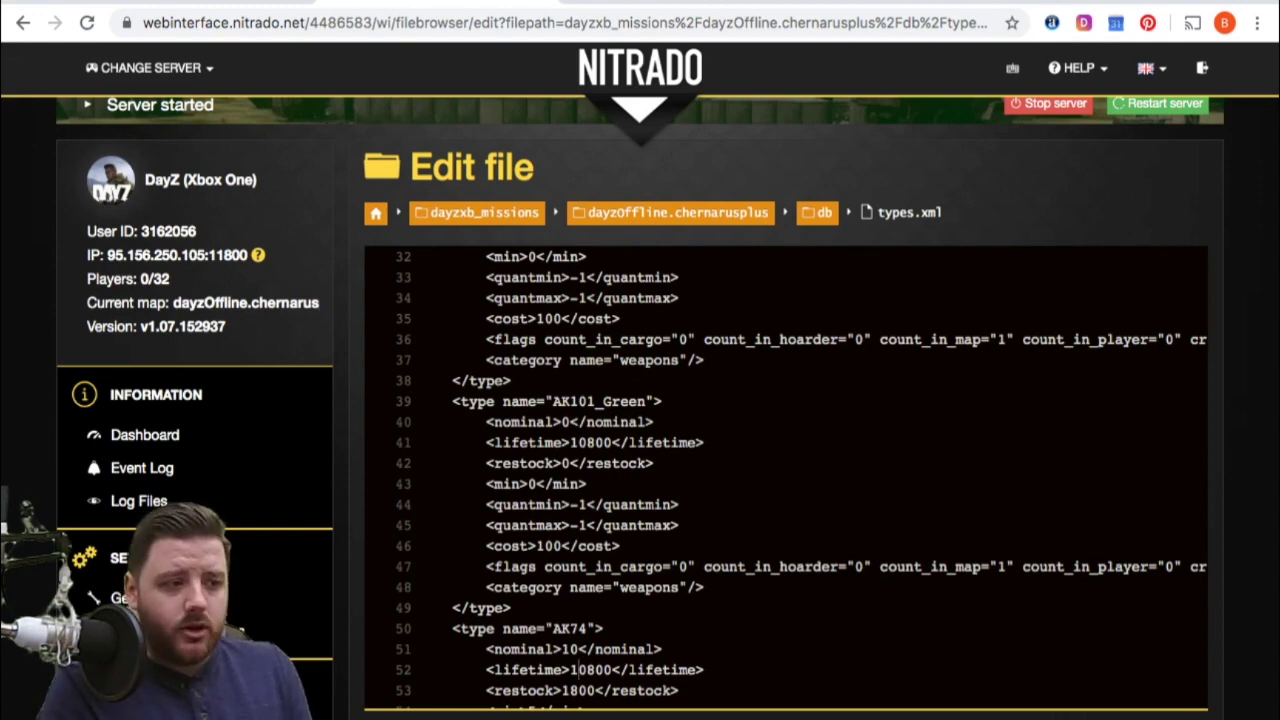
scroll(800, 475, down, 5)
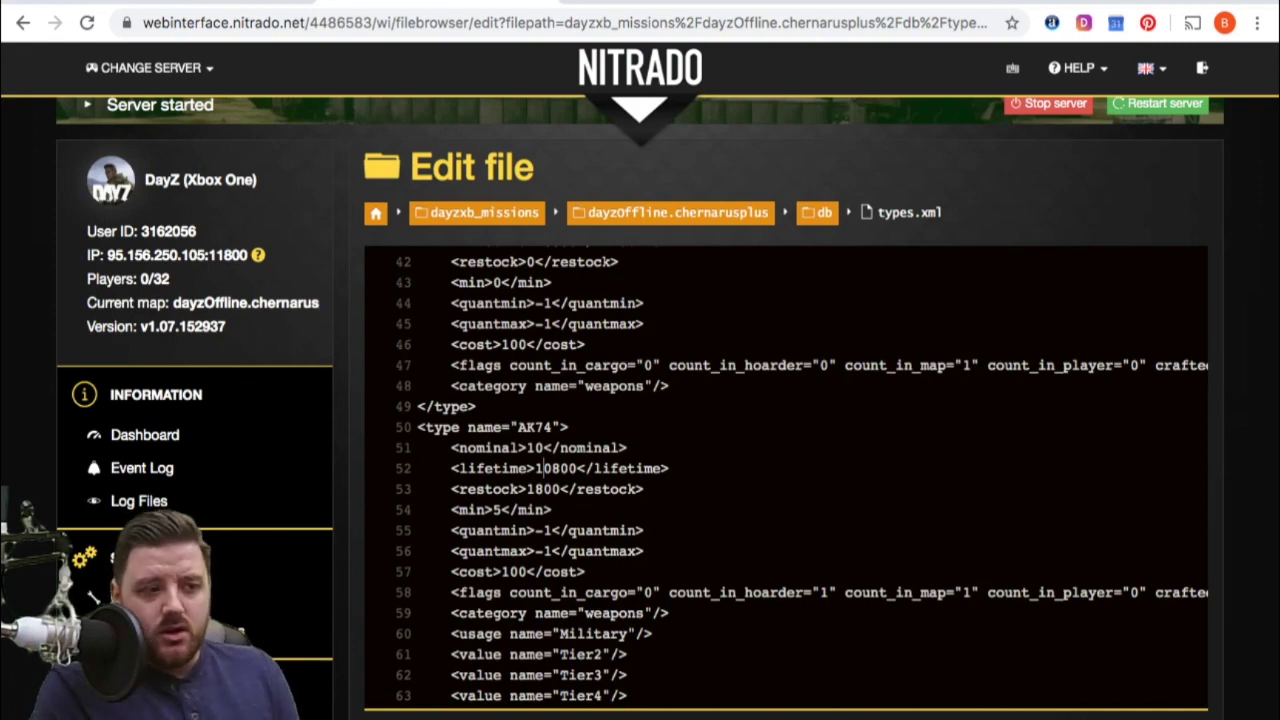
scroll(800, 475, down, 1)
scroll(800, 475, down, 1)
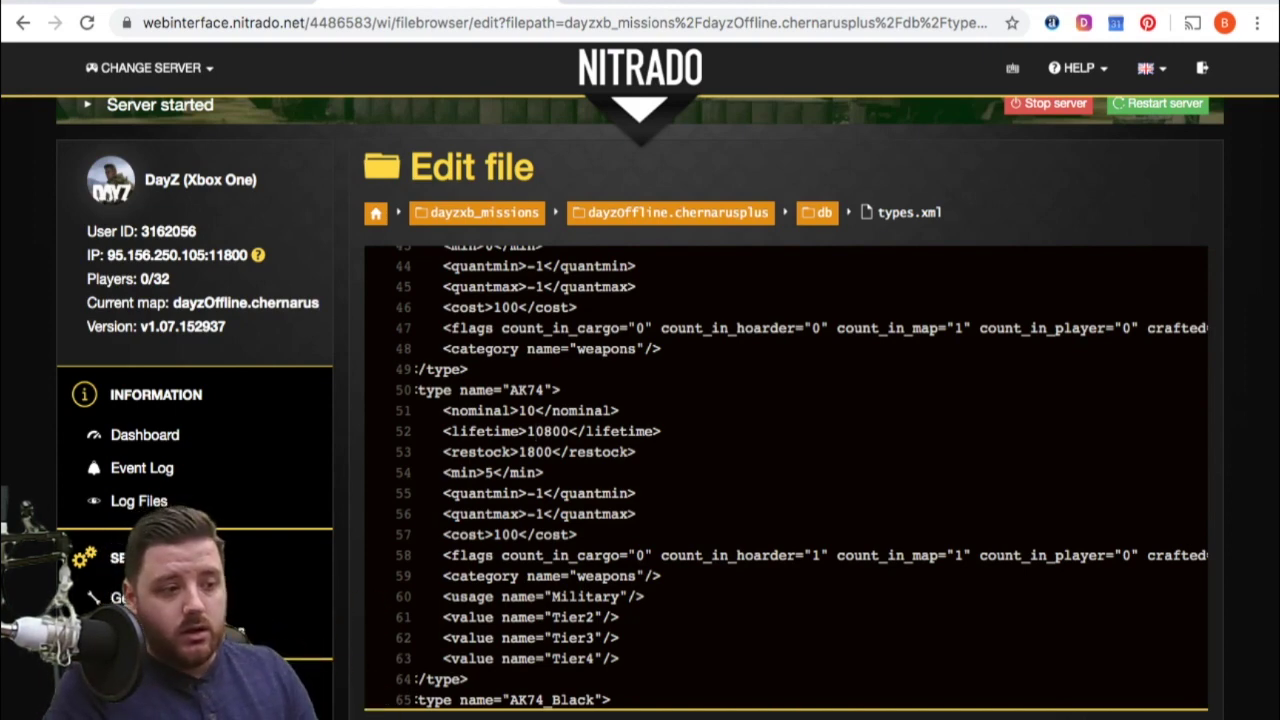
scroll(800, 477, down, 1)
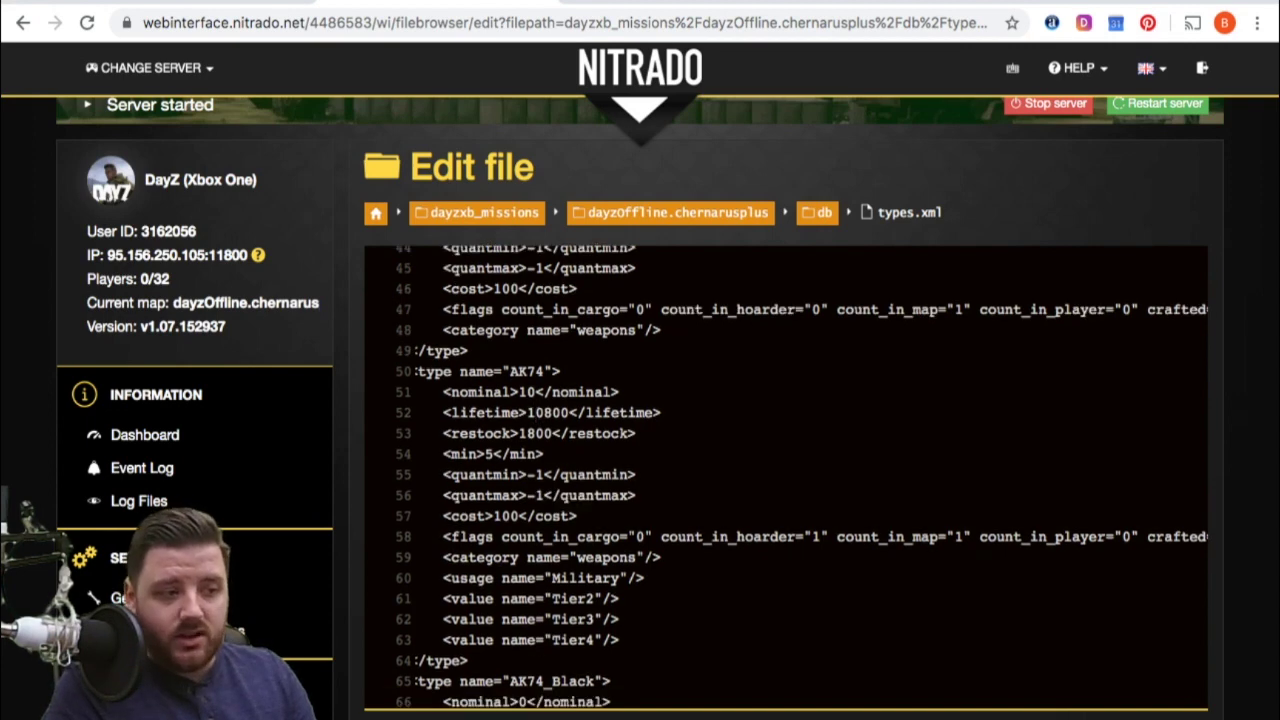